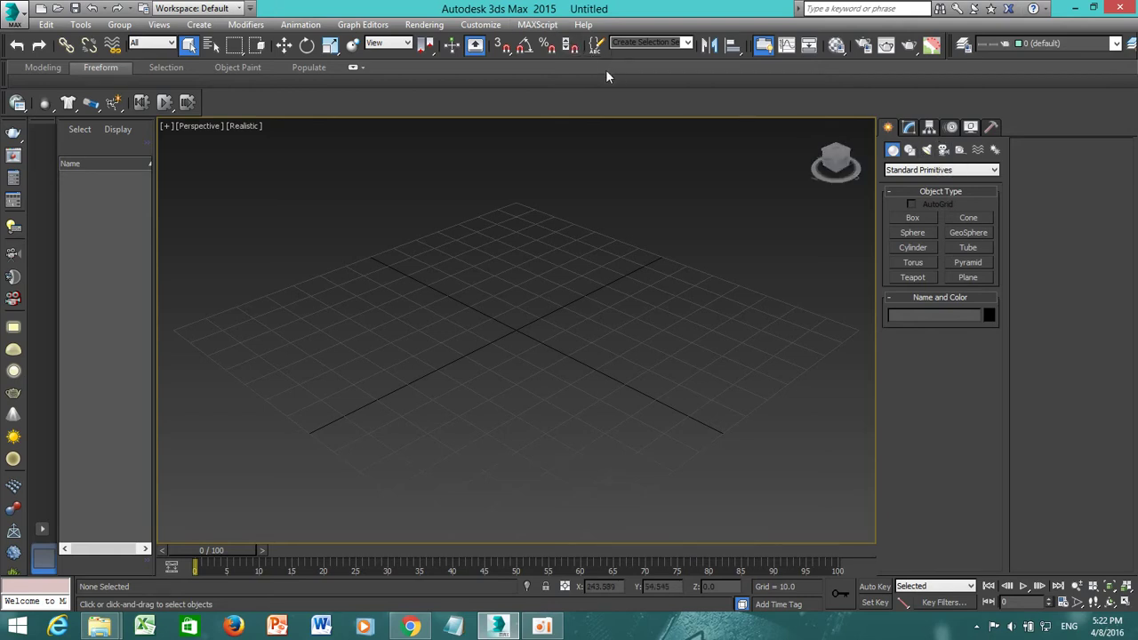
Confirm the system unit scale as 1 unit = 1.0 Centimeters in the units setup.
click(481, 25)
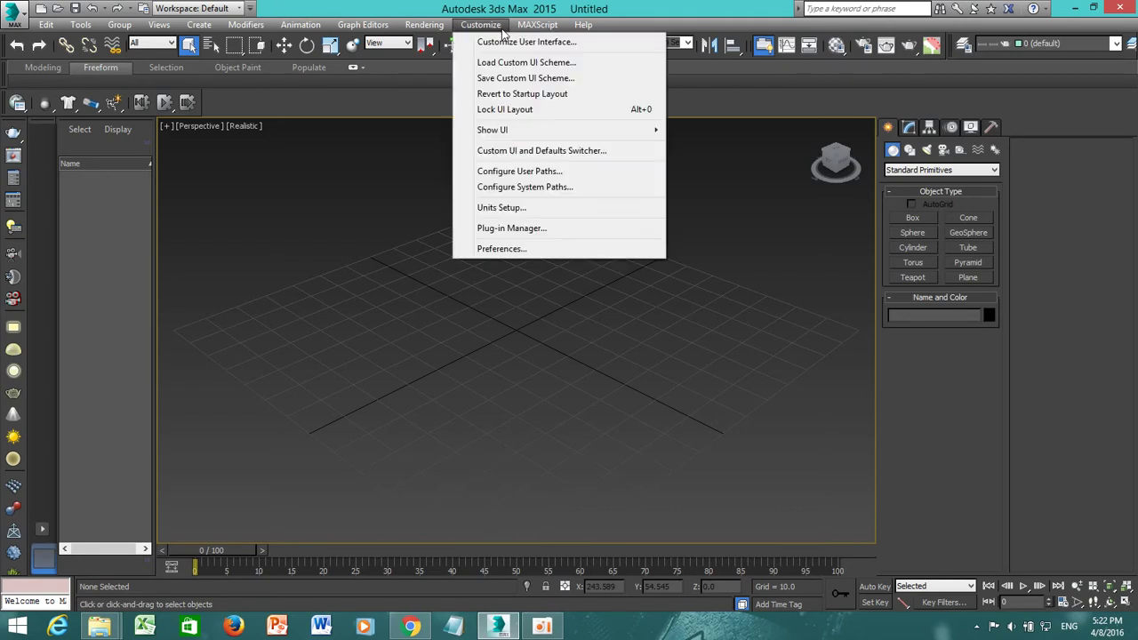
click(539, 207)
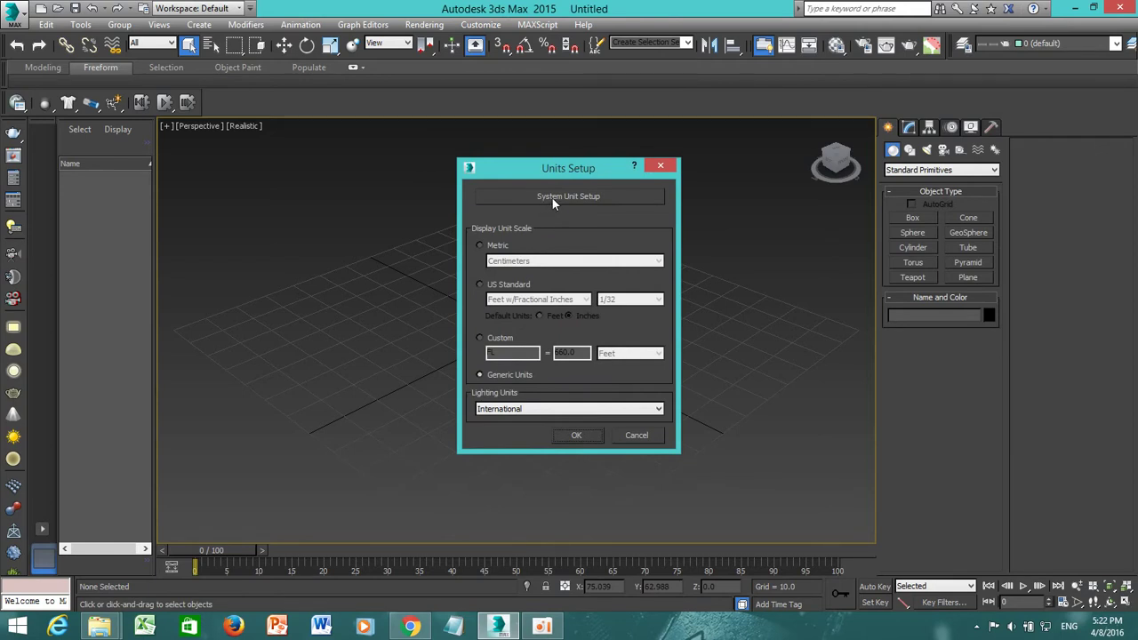
click(554, 197)
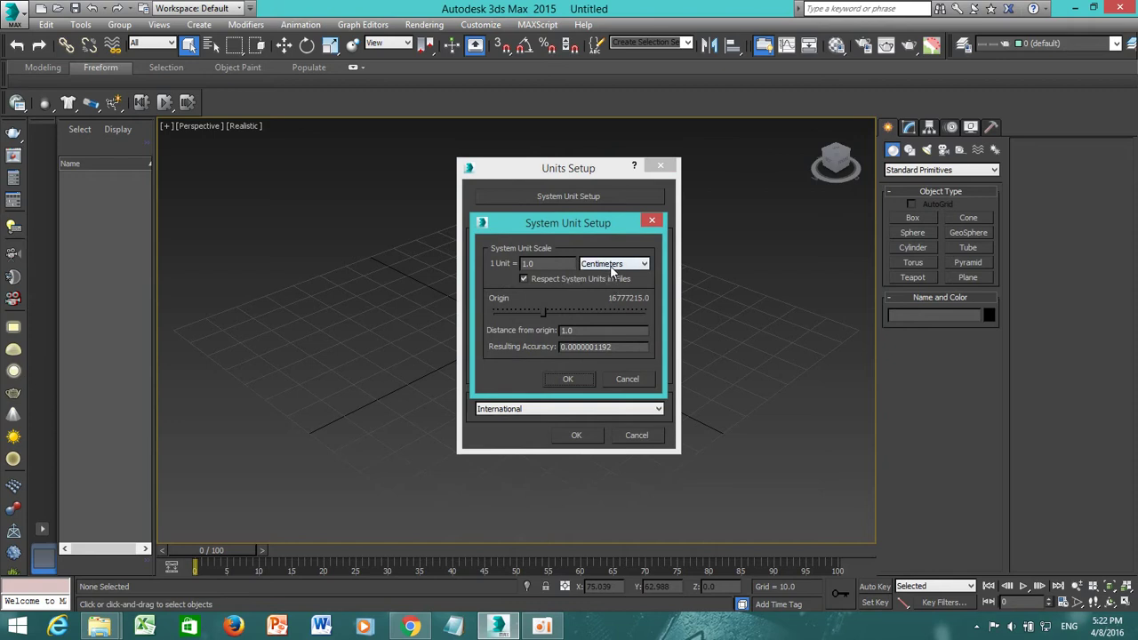
click(589, 377)
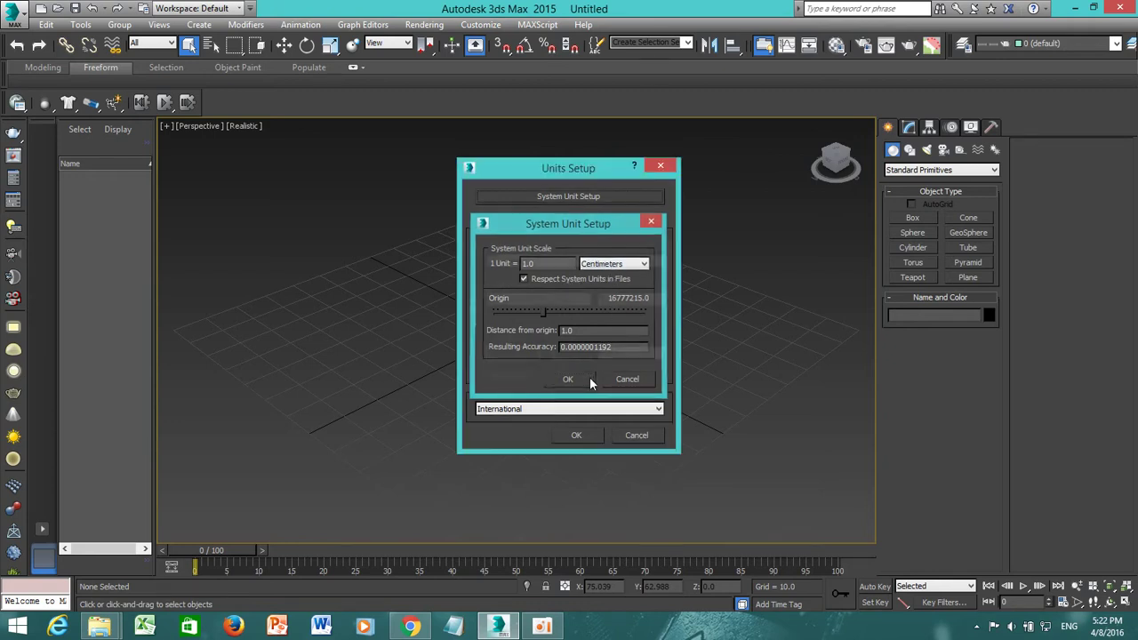
click(577, 434)
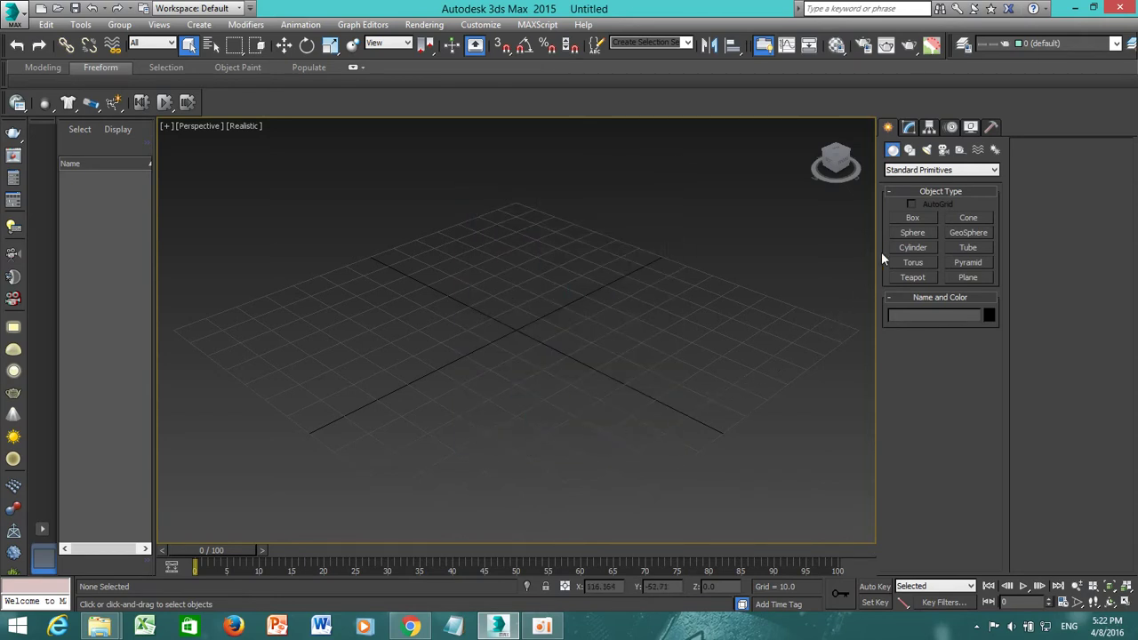
Create a thin floor box covering the whole grid, about 141.5 long, 139 wide and -5 high.
click(911, 218)
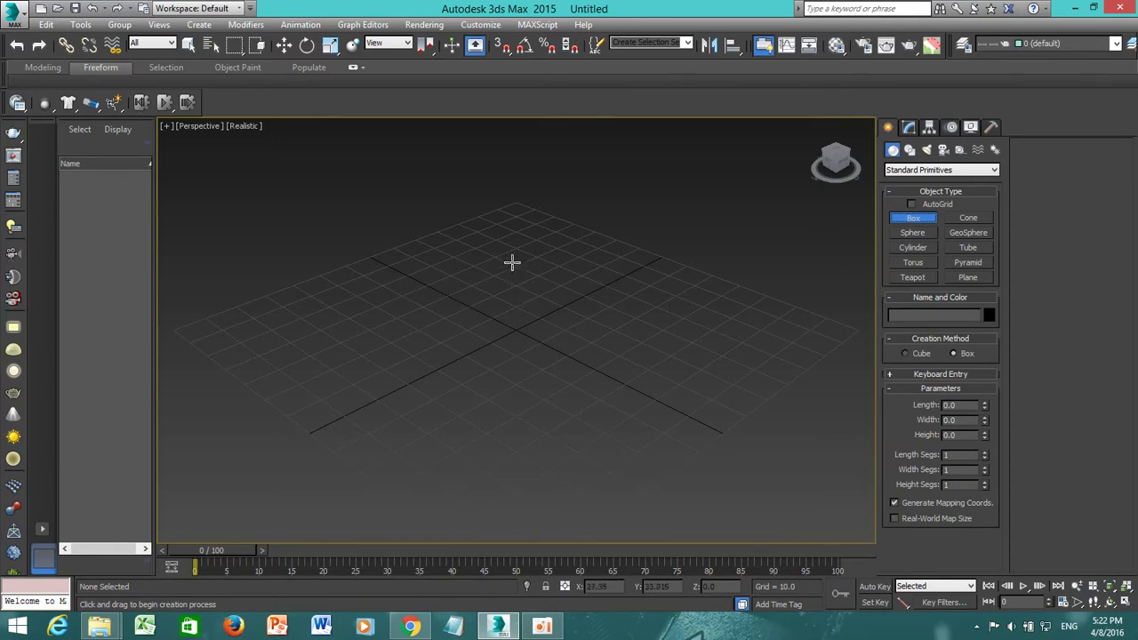
drag(515, 201, 524, 594)
click(524, 594)
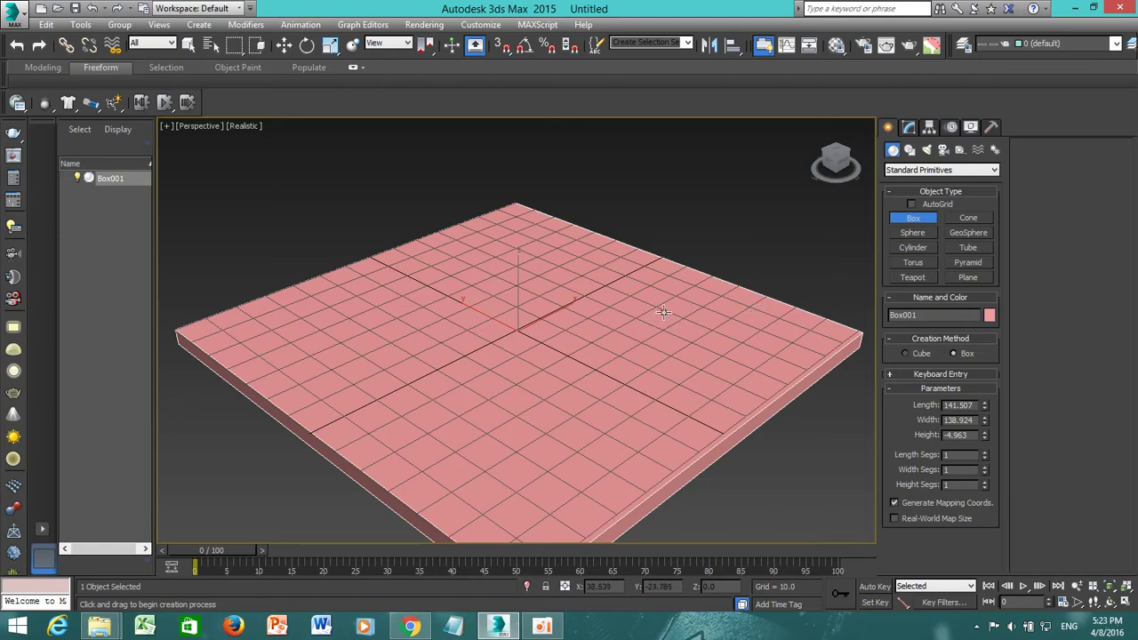
Create a column box about 22 long and 24.5 wide on the floor slab and set its height to 130.
drag(659, 307, 669, 363)
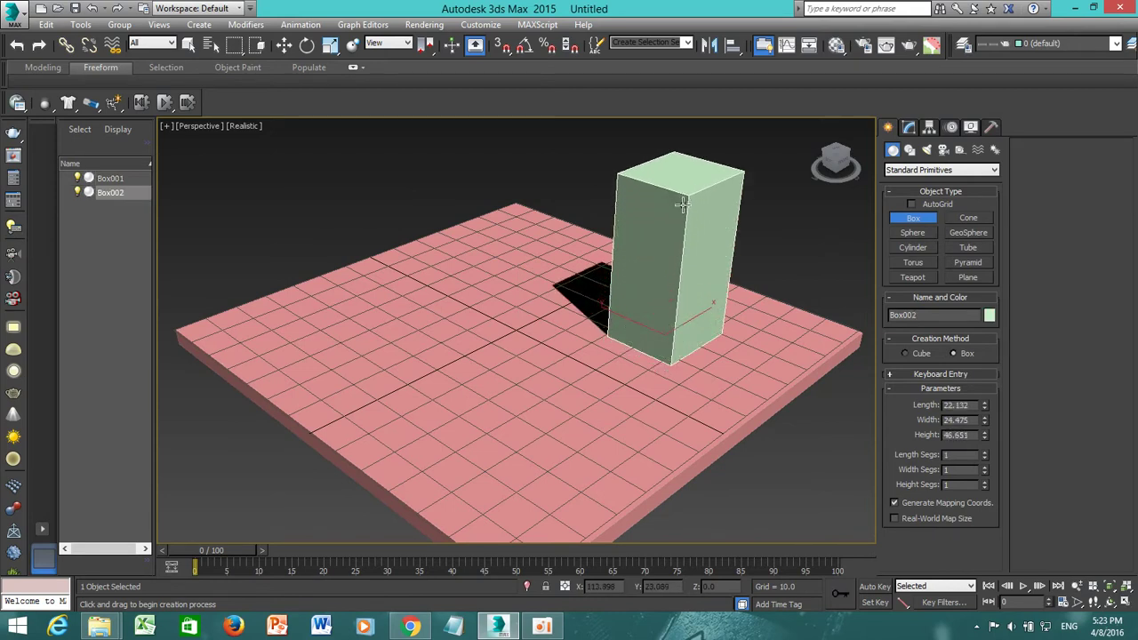
click(685, 200)
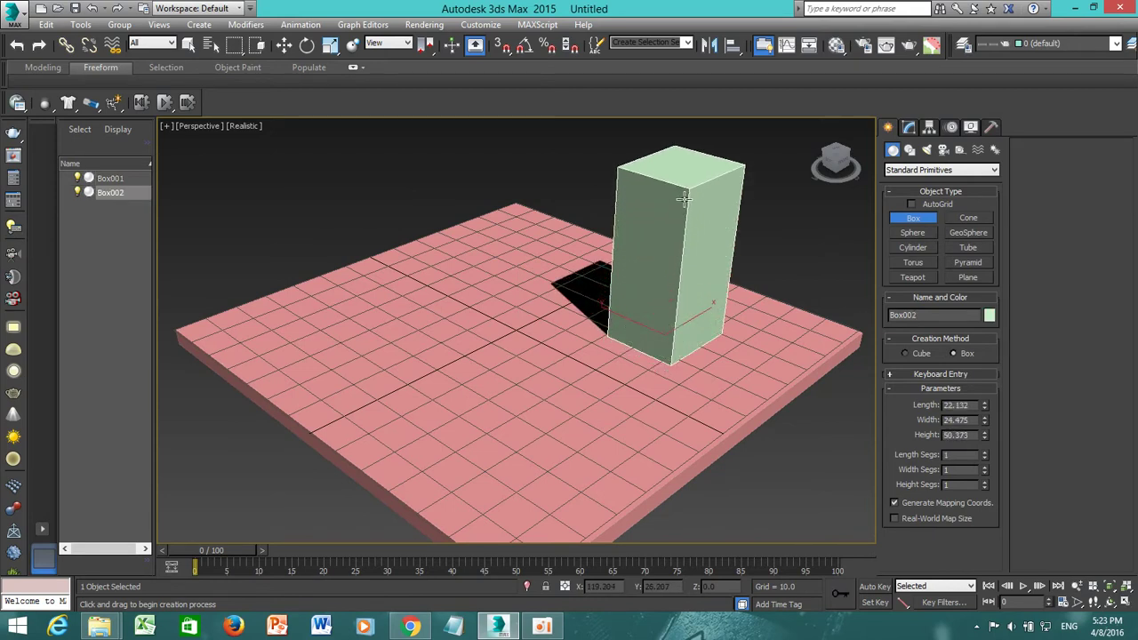
click(984, 432)
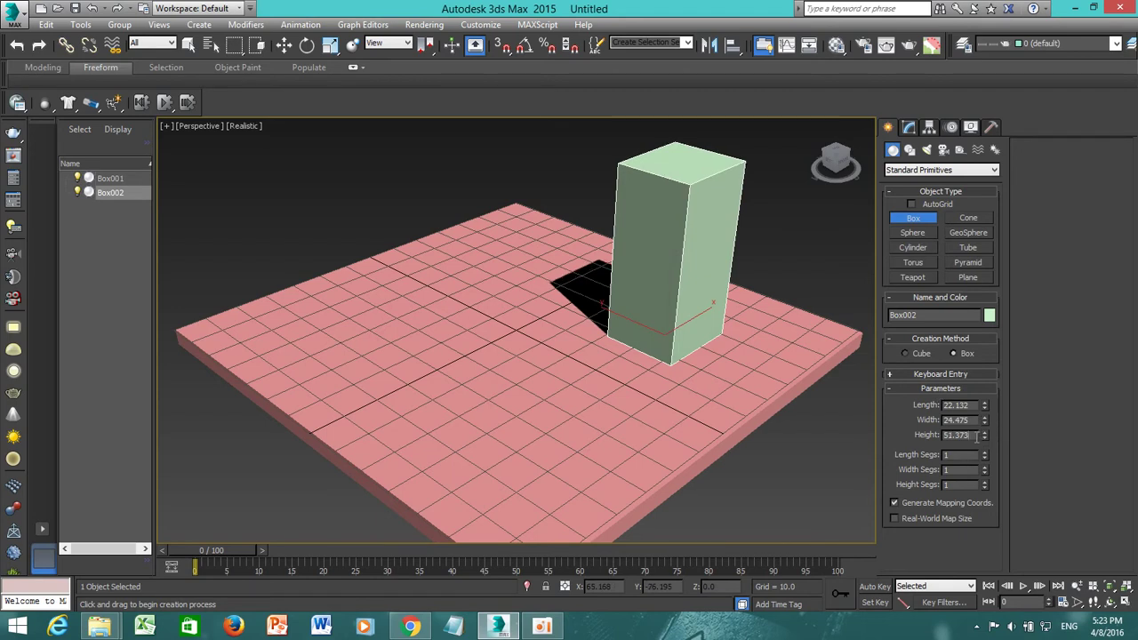
double_click(977, 436)
text(1)
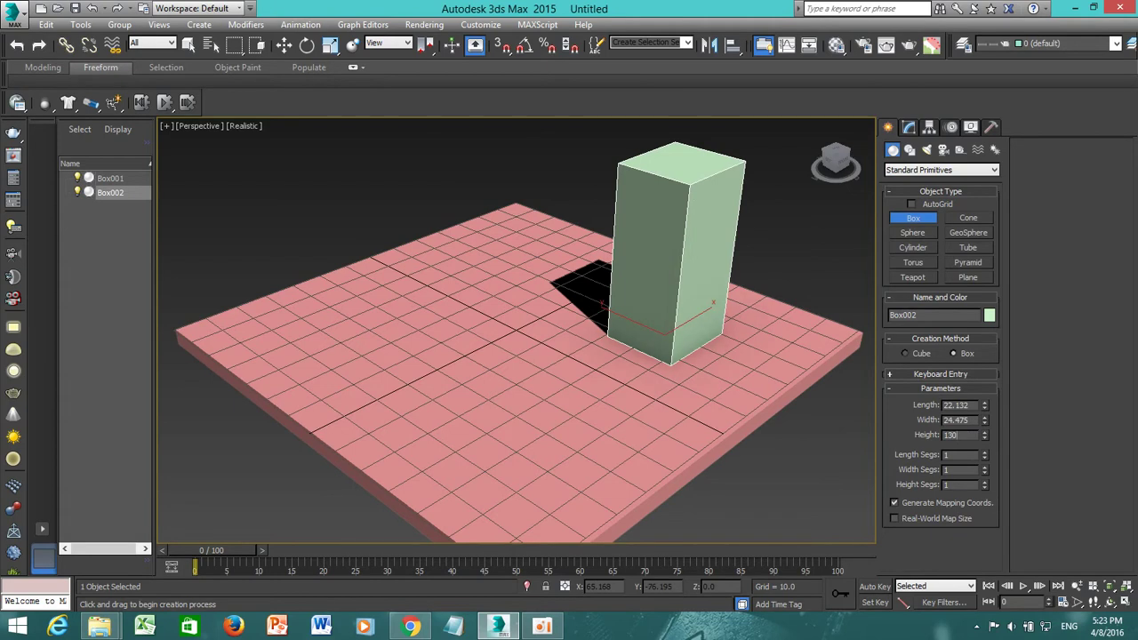
text(30)
key(Return)
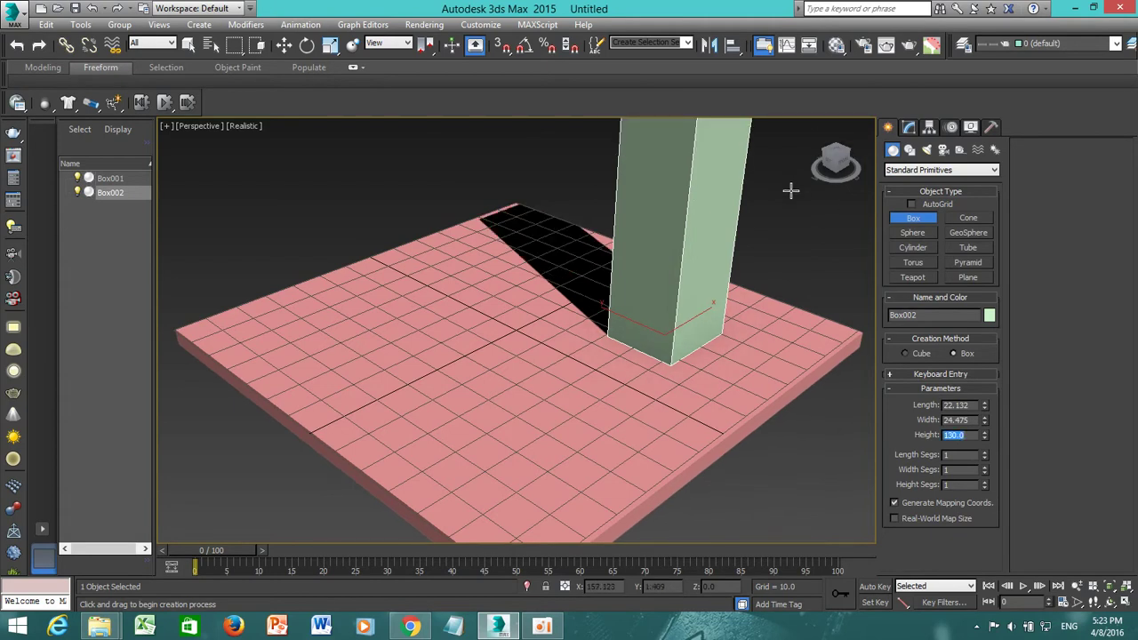
right_click(821, 267)
Scale the floor slab up uniformly to about 507 percent, leaving the column at its original size.
scroll(821, 266, down, 5)
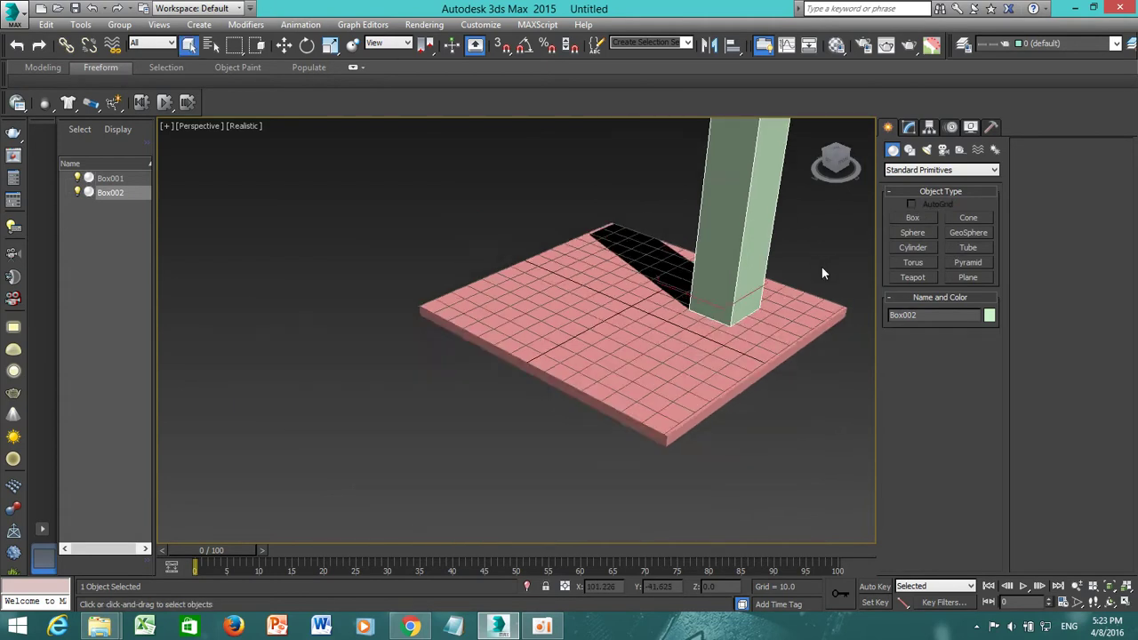
middle_drag(829, 261, 791, 277)
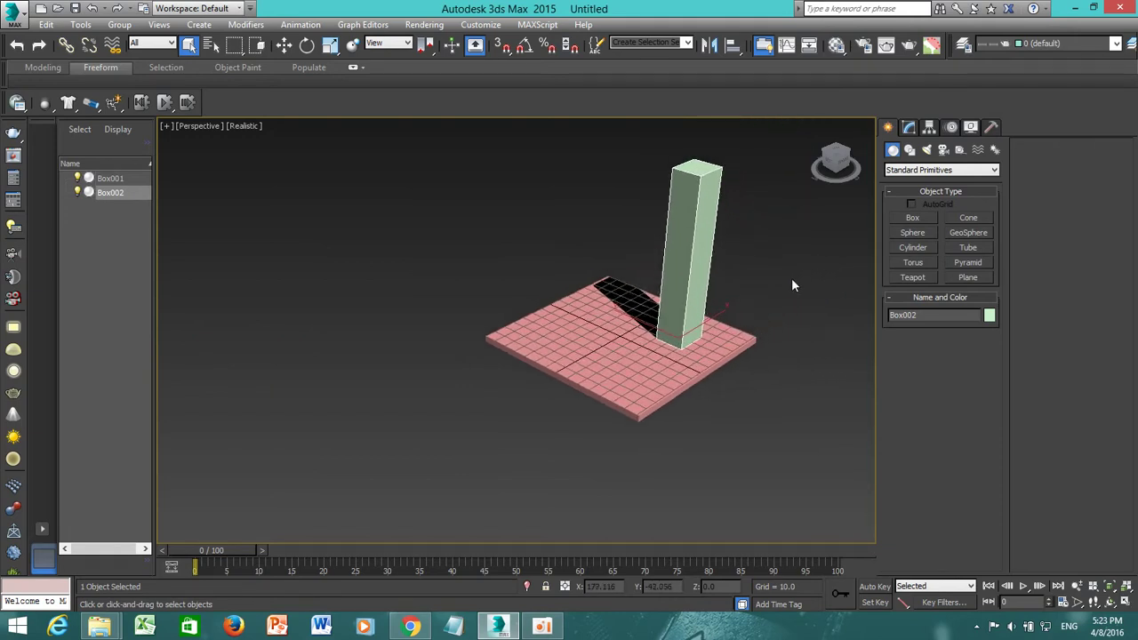
click(709, 343)
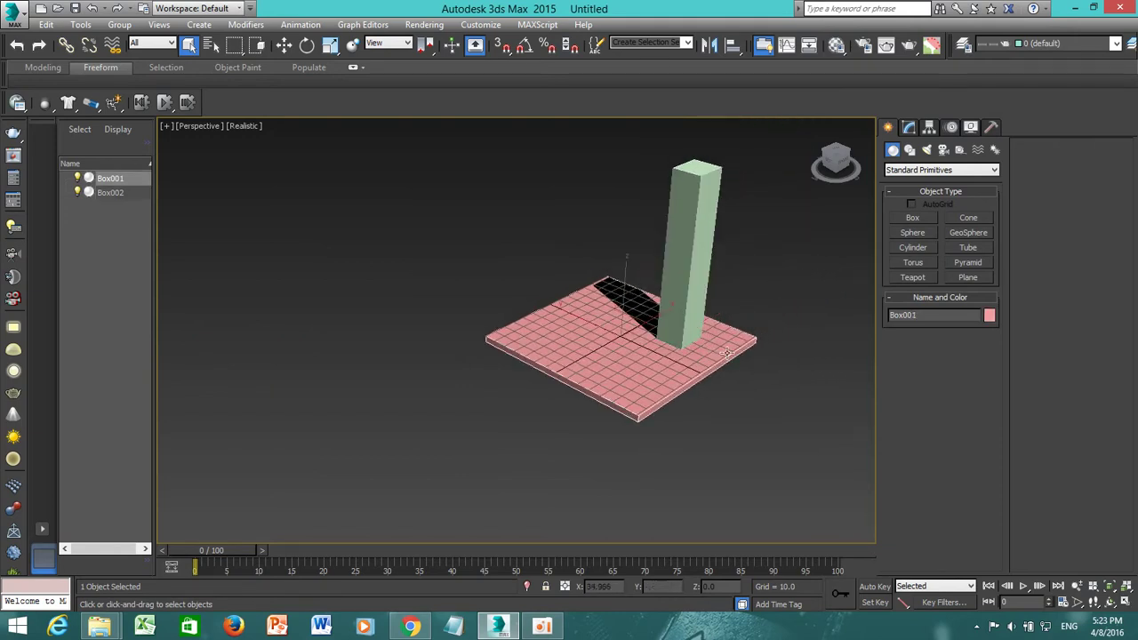
key(e)
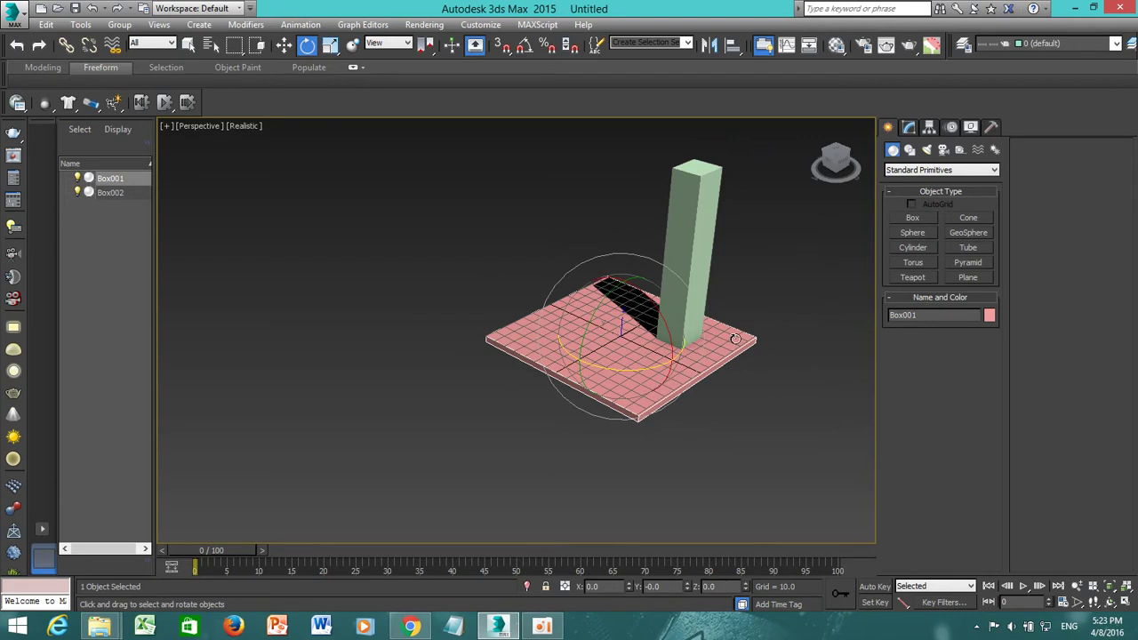
key(w)
key(r)
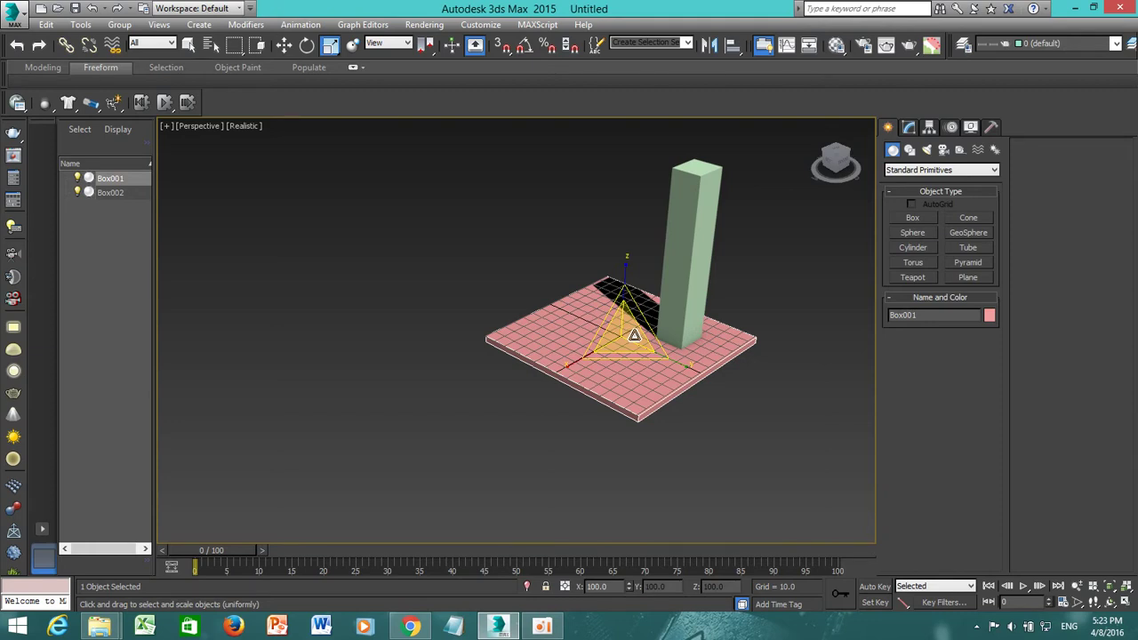
drag(633, 335, 363, 139)
scroll(592, 287, down, 4)
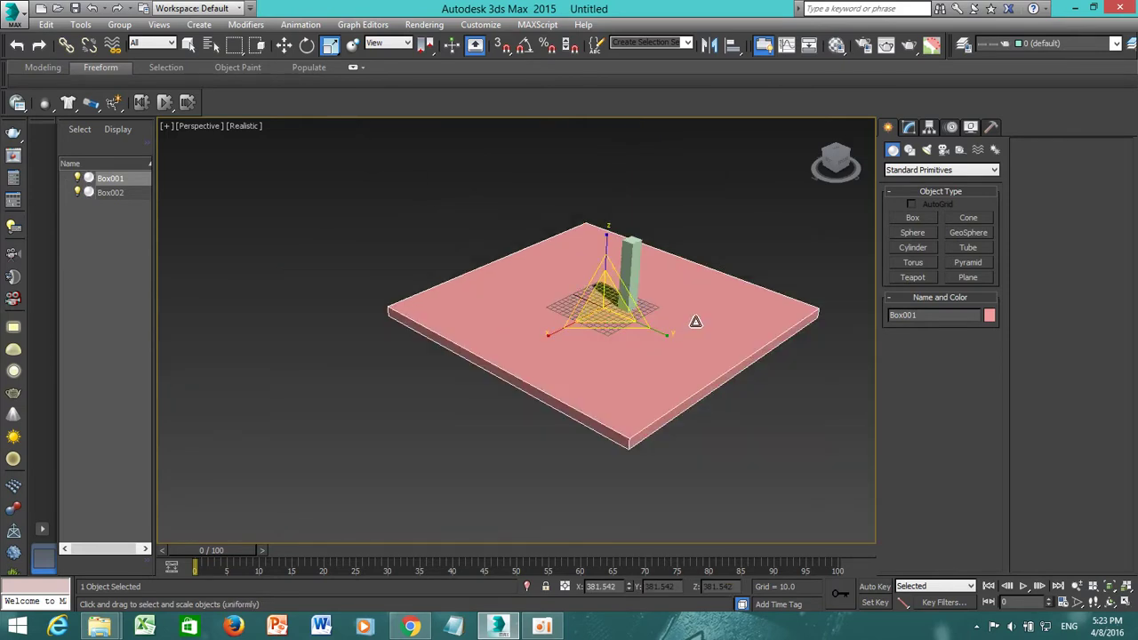
drag(617, 304, 584, 280)
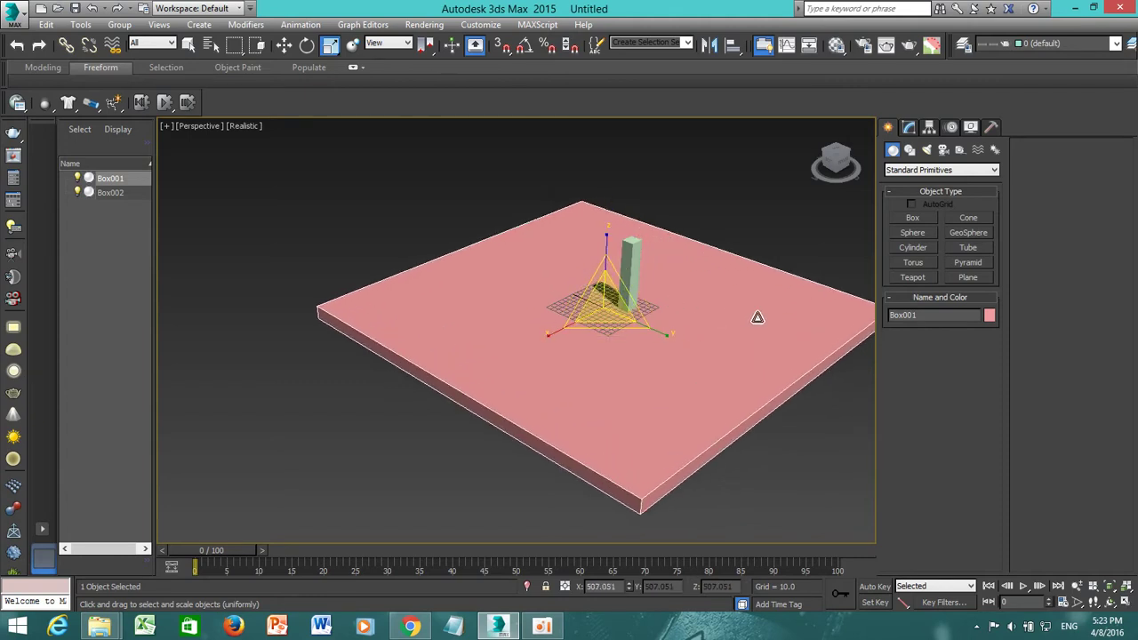
Return the viewport to its home view and switch it to an orthographic projection showing the whole slab.
key(alt)
middle_drag(693, 310, 684, 309)
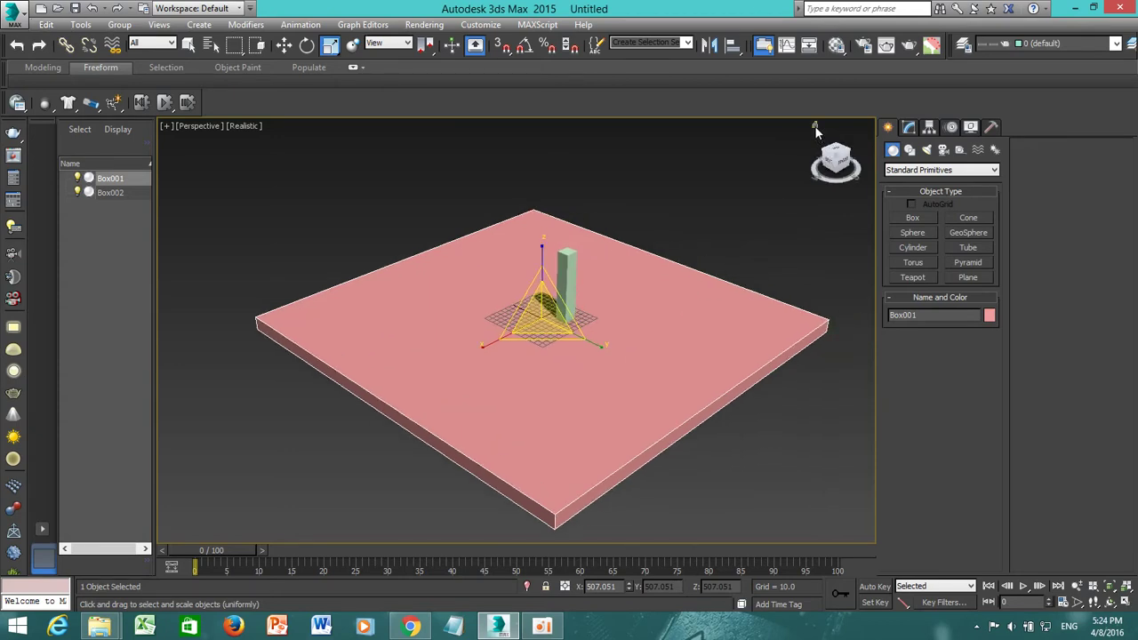
click(815, 126)
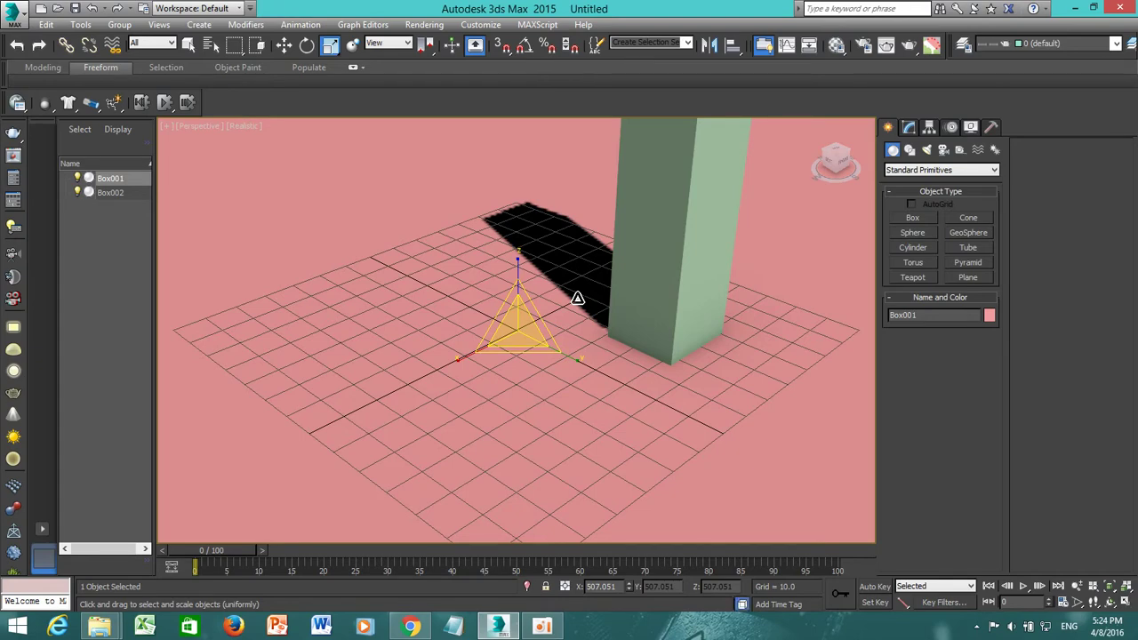
key(n)
key(n)
scroll(577, 298, down, 10)
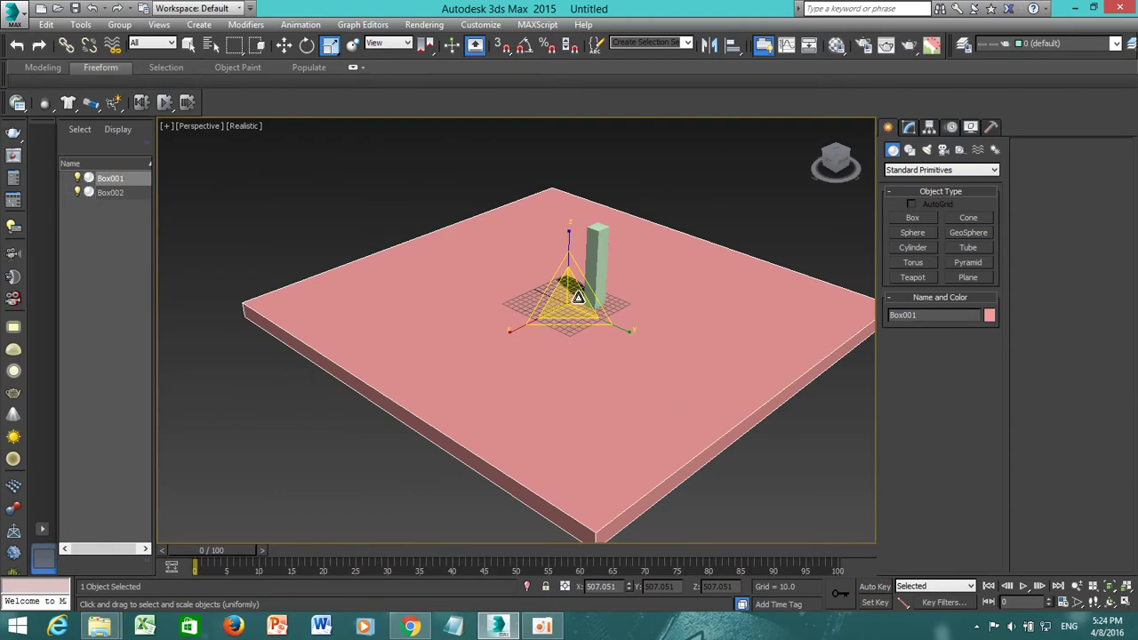
key(u)
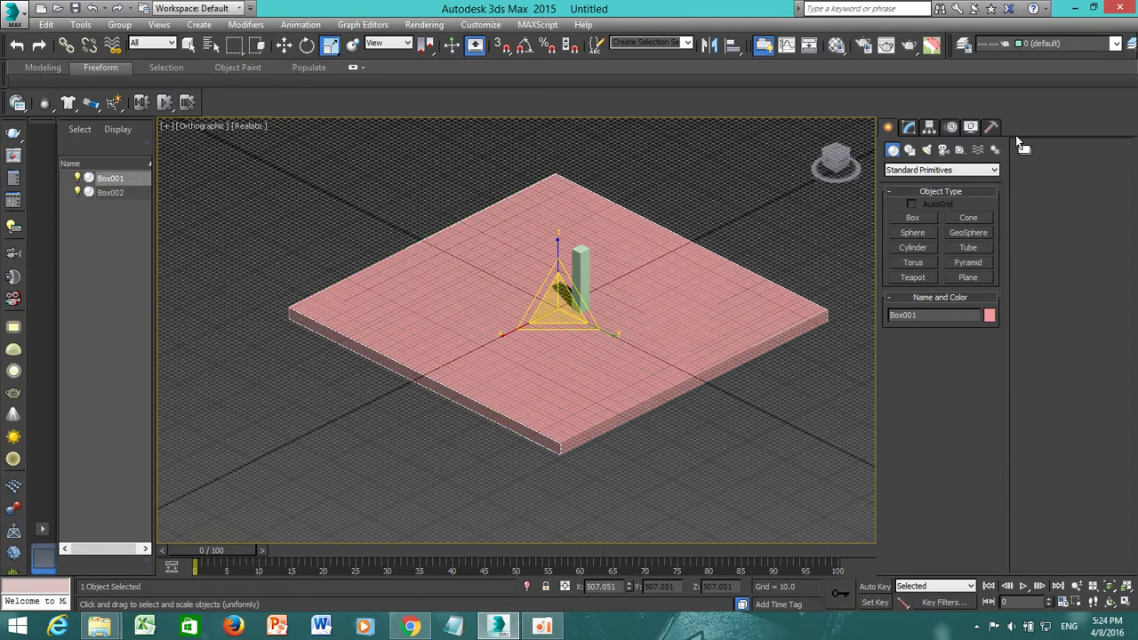
With 3D snapping enabled, create a room box snapped to the slab's opposite corners, about 580 high.
click(924, 216)
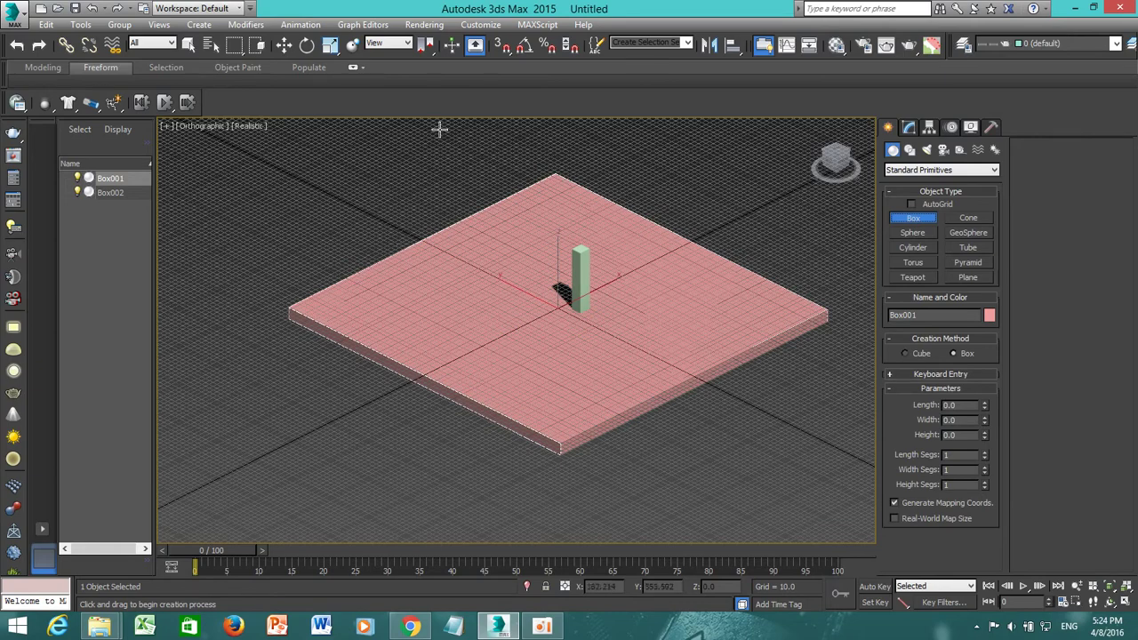
click(502, 48)
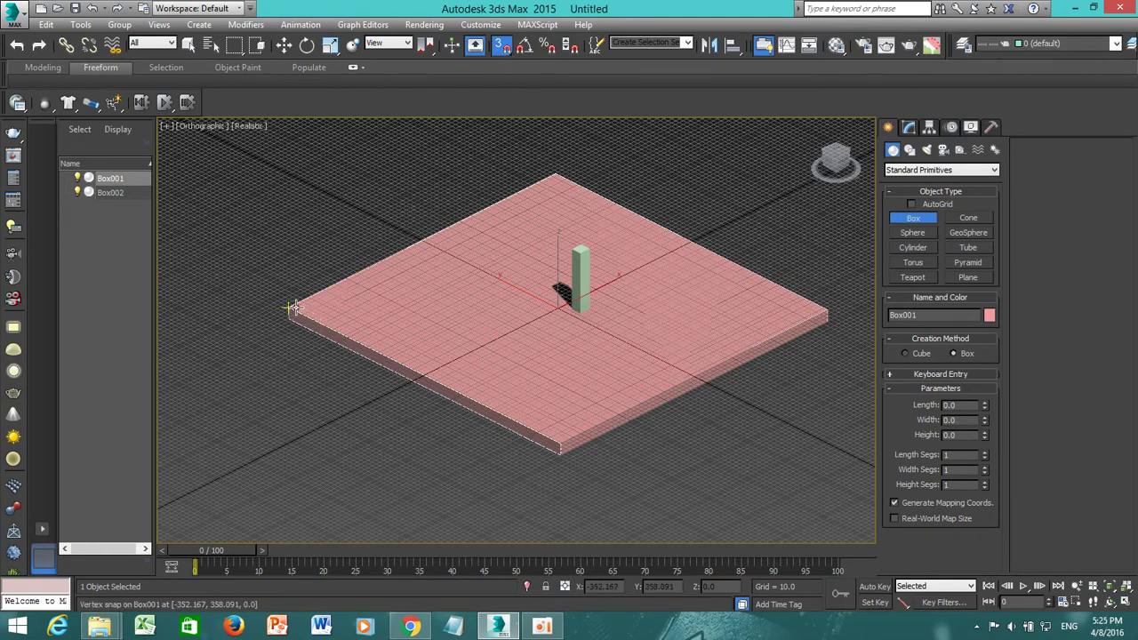
drag(290, 307, 830, 311)
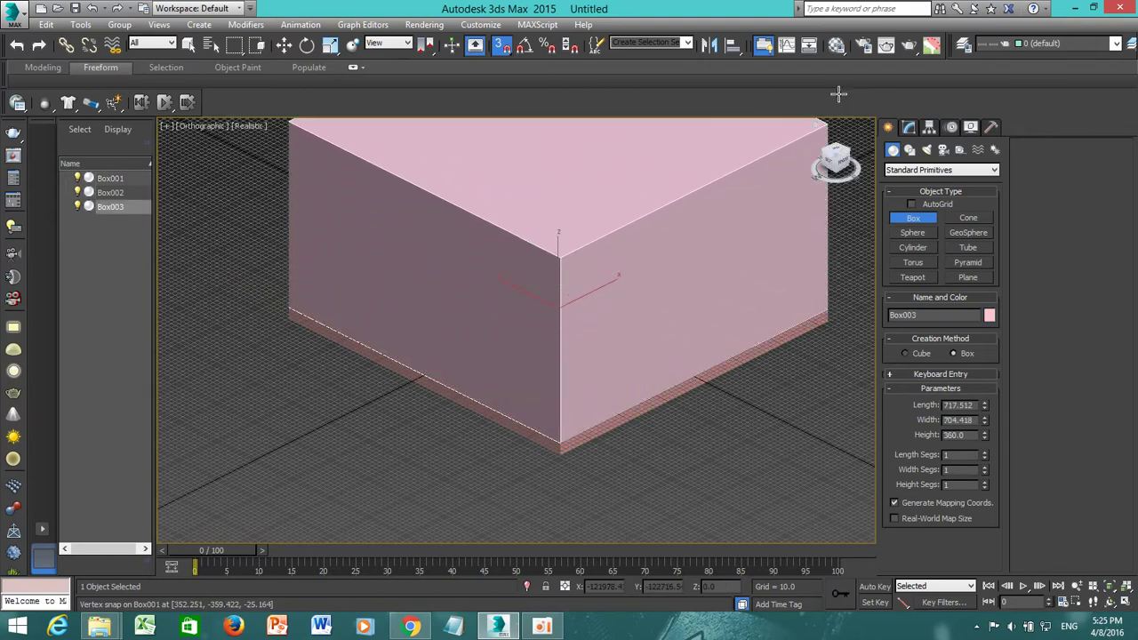
click(864, 4)
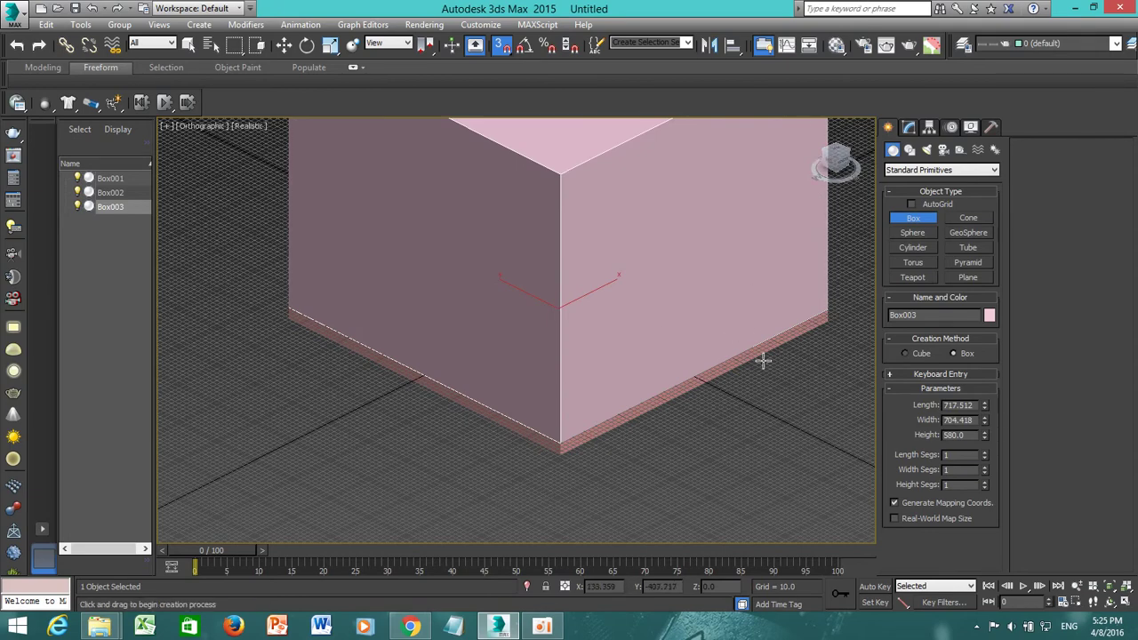
key(r)
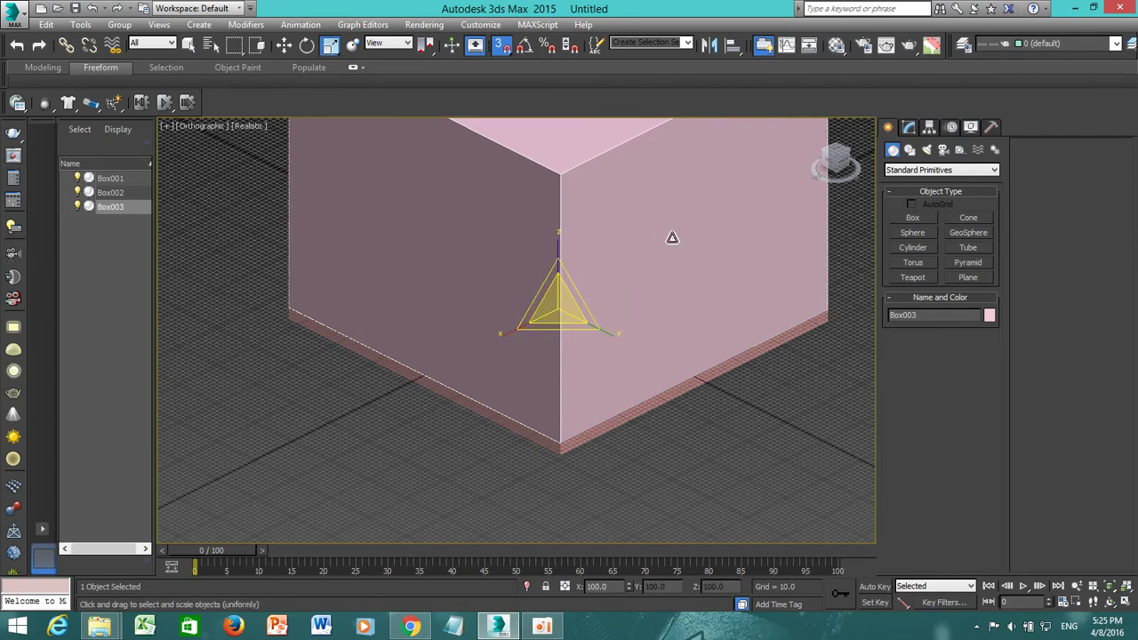
Convert the large room box to an Editable Poly.
middle_drag(673, 236, 641, 294)
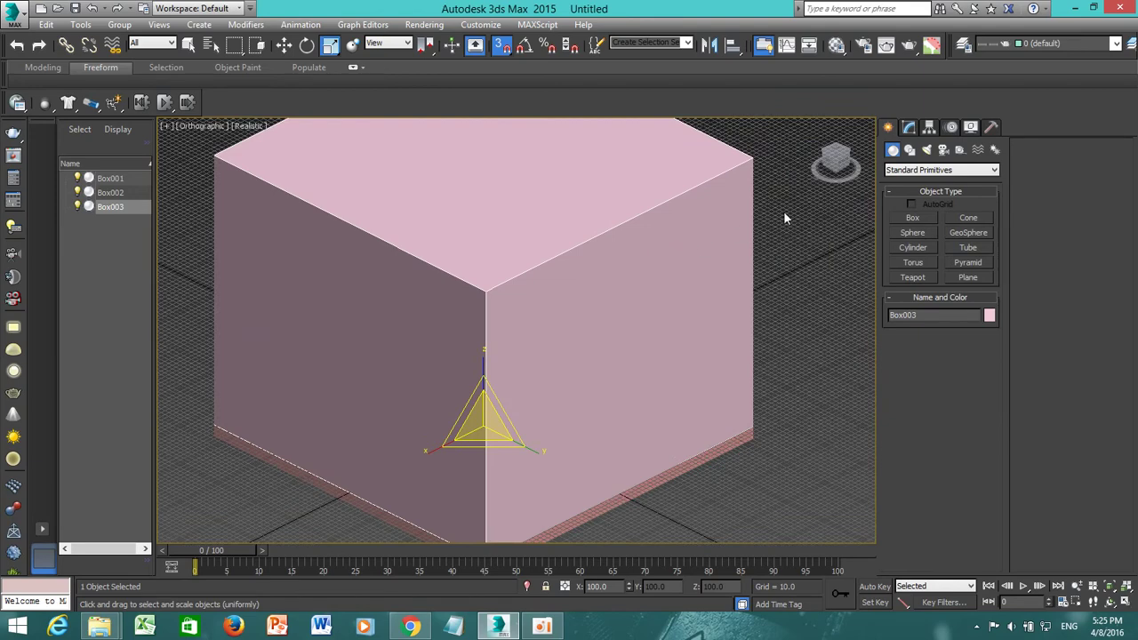
click(907, 129)
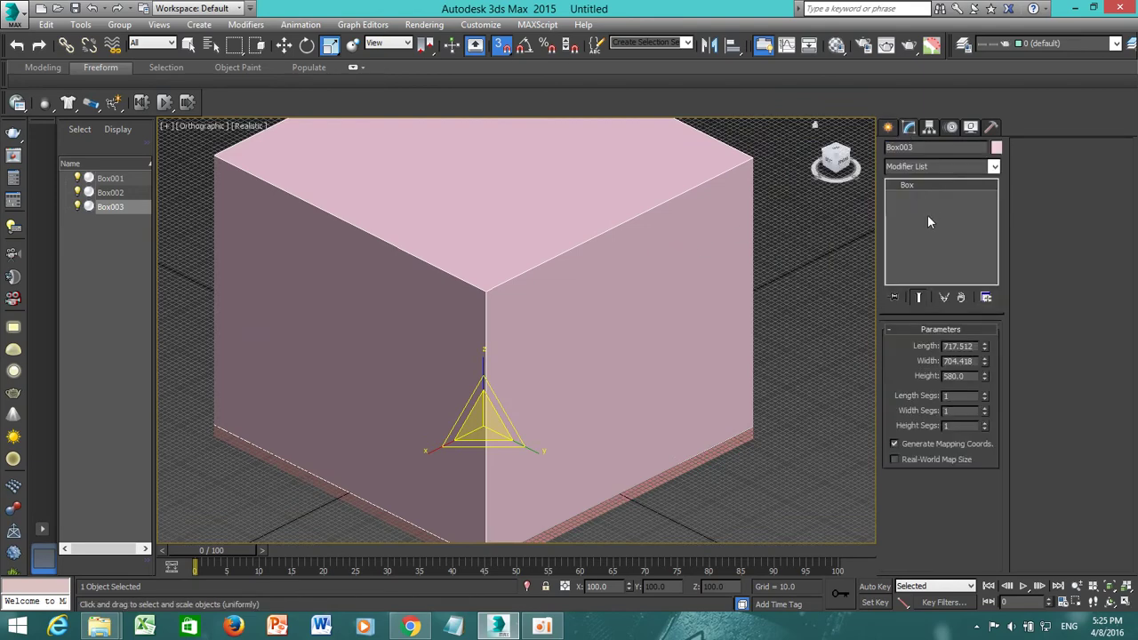
right_click(613, 291)
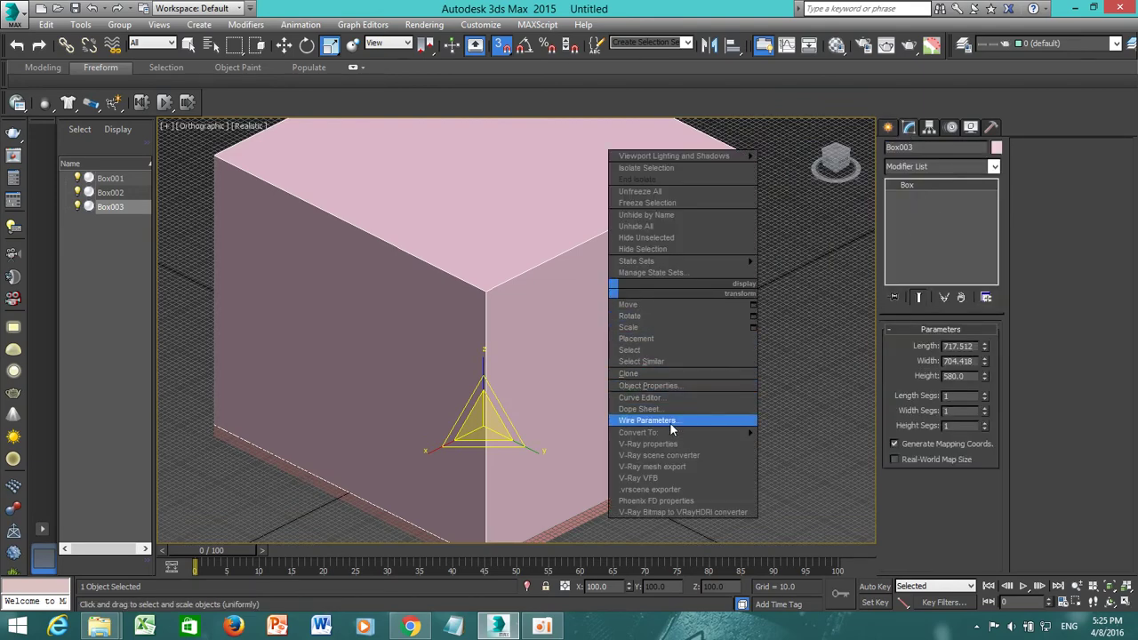
mouse_move(673, 432)
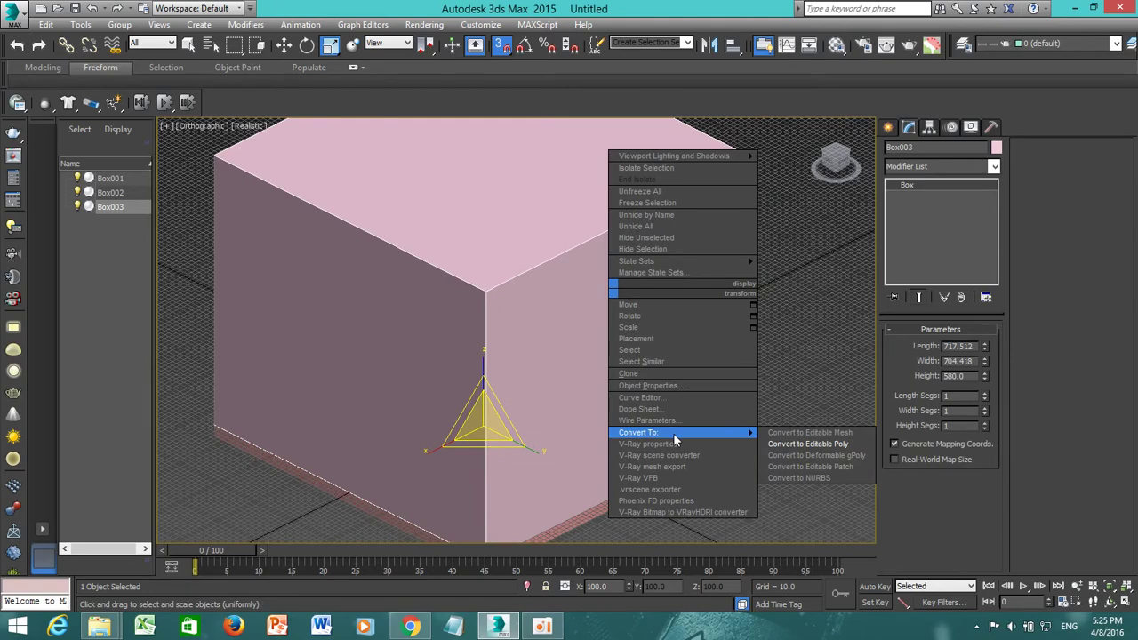
click(783, 445)
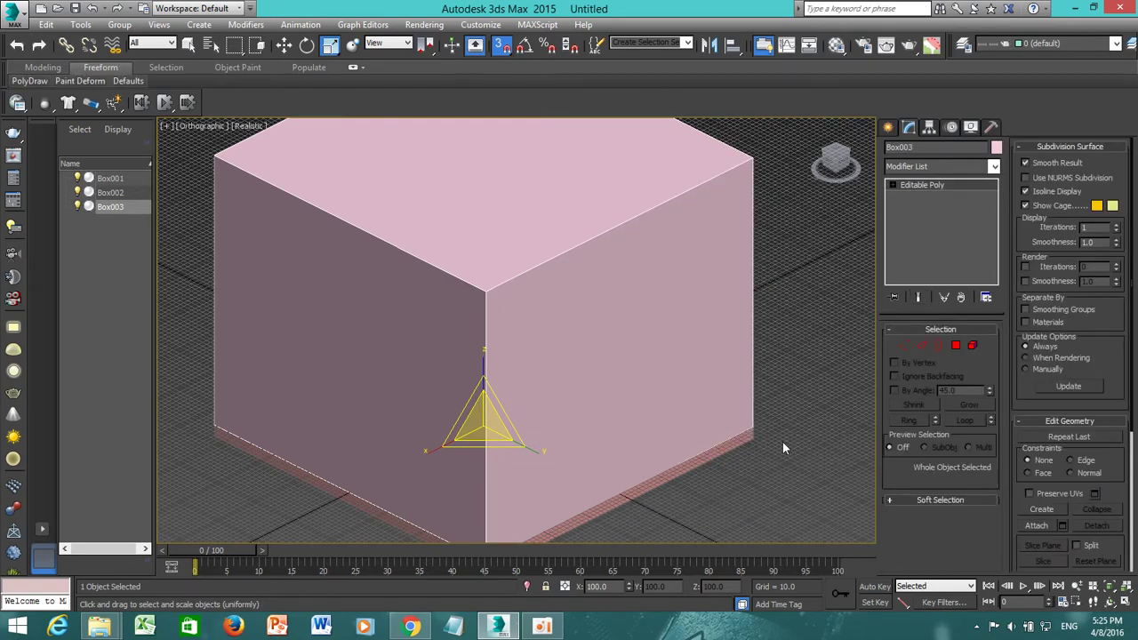
Delete the two side polygons of the room box that face the viewer, opening up the interior.
click(955, 346)
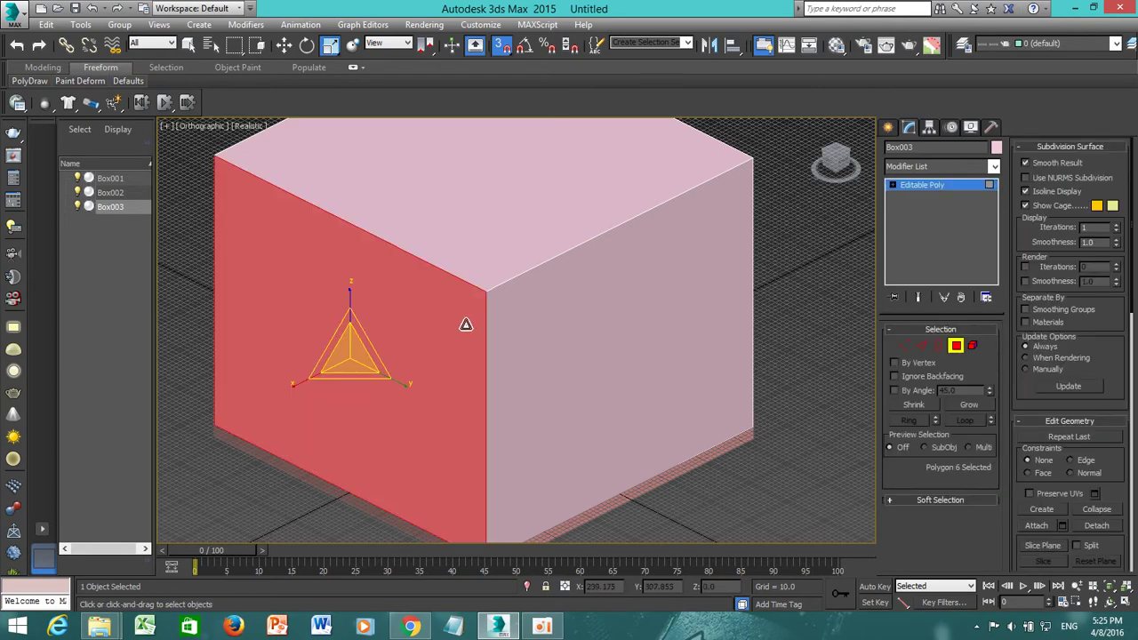
ctrl+click(524, 329)
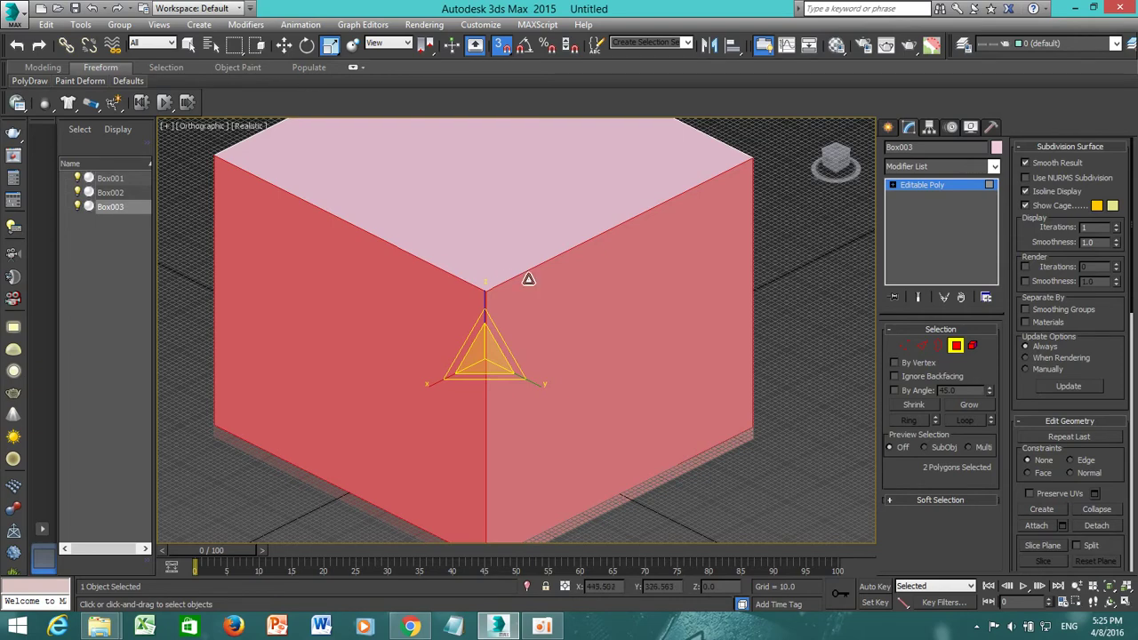
key(Delete)
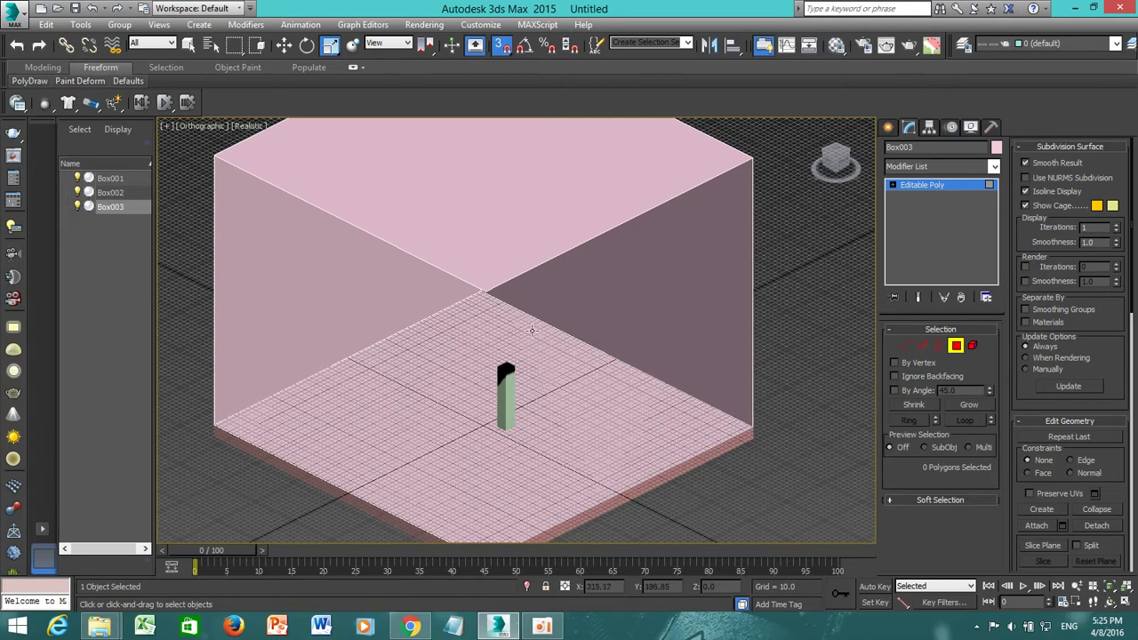
Hide the room box's ceiling polygon and return the viewport to the home view showing the whole room.
middle_drag(531, 330, 500, 384)
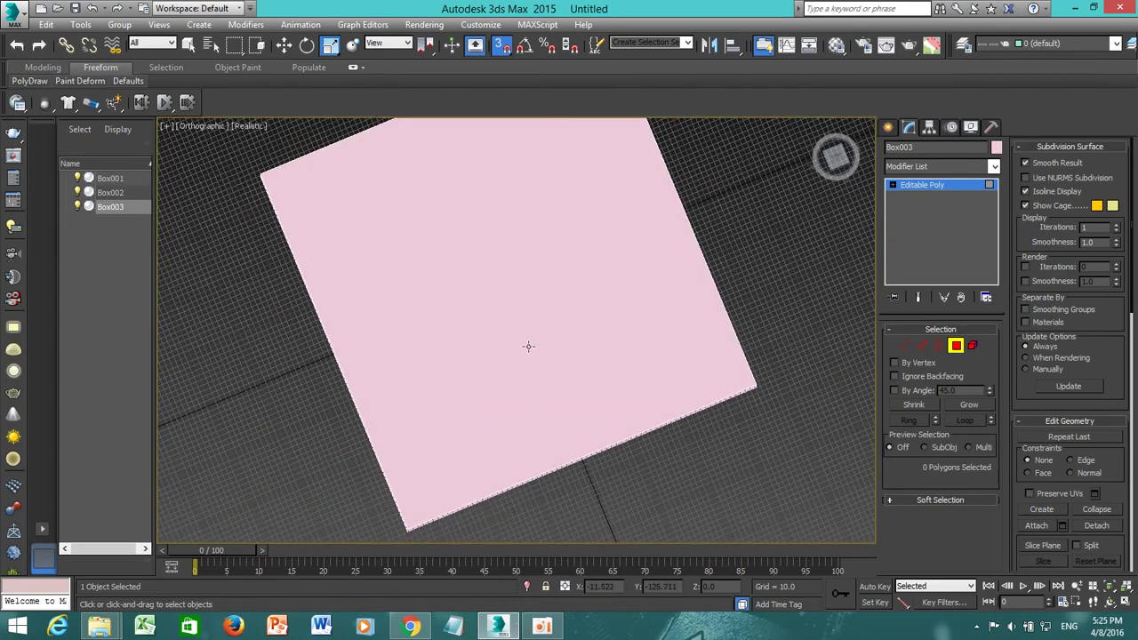
scroll(528, 345, down, 2)
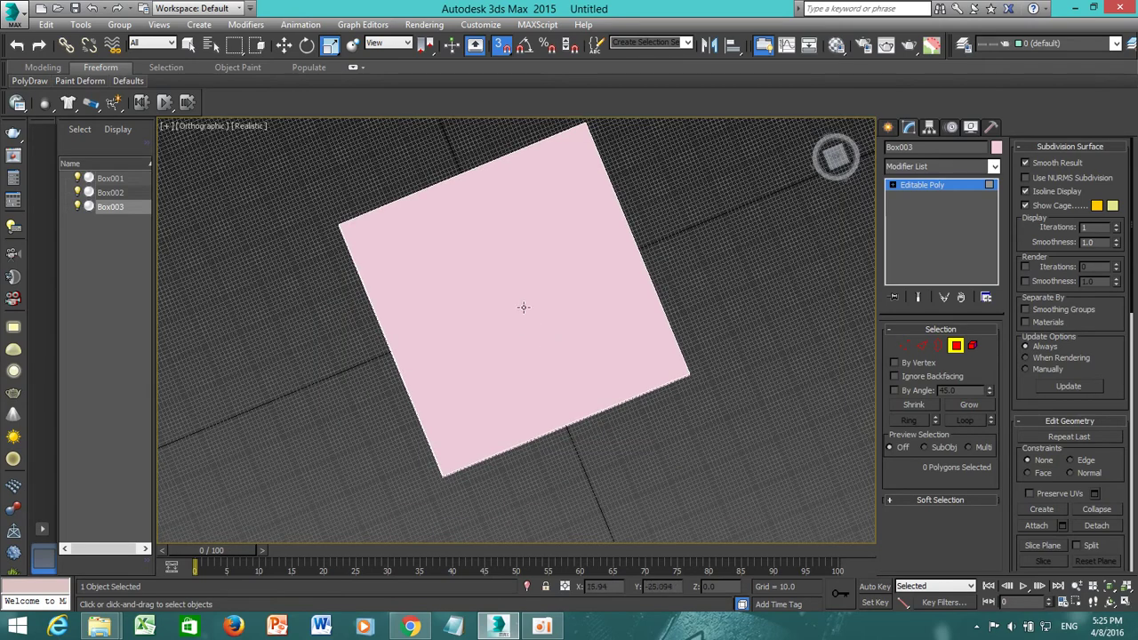
click(523, 307)
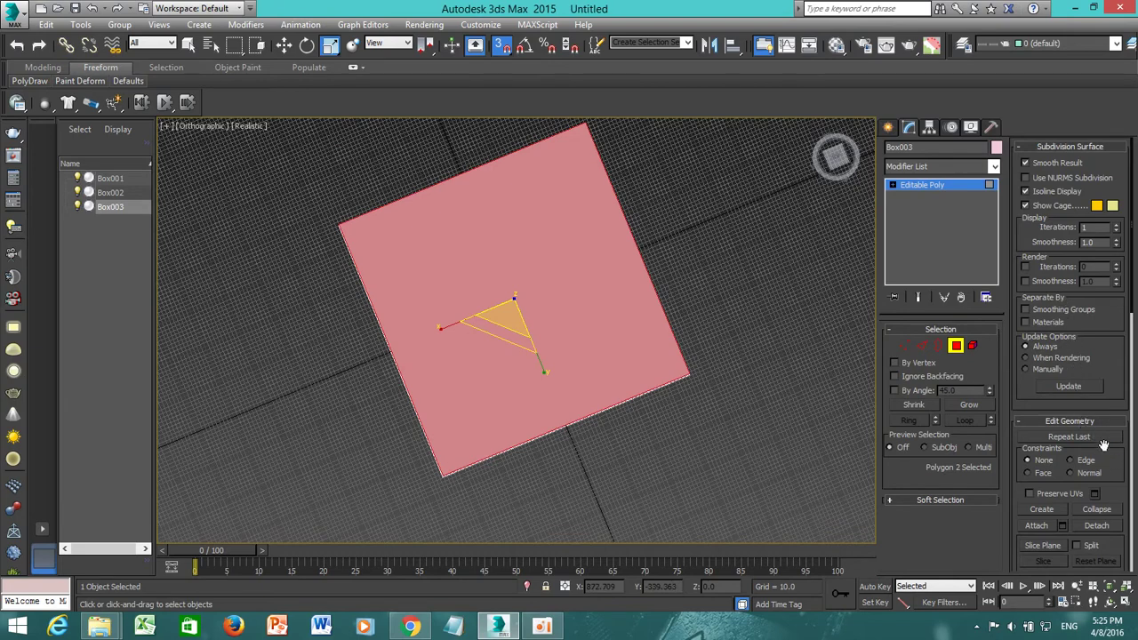
drag(1107, 458, 1096, 283)
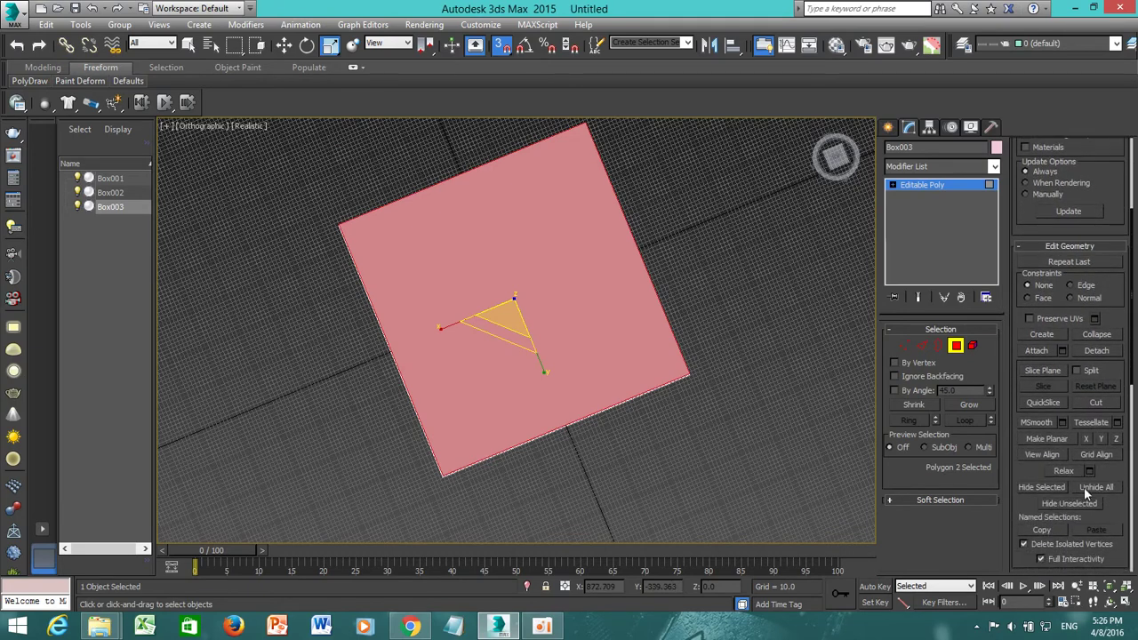
click(1038, 485)
alt+middle_drag(582, 420, 609, 330)
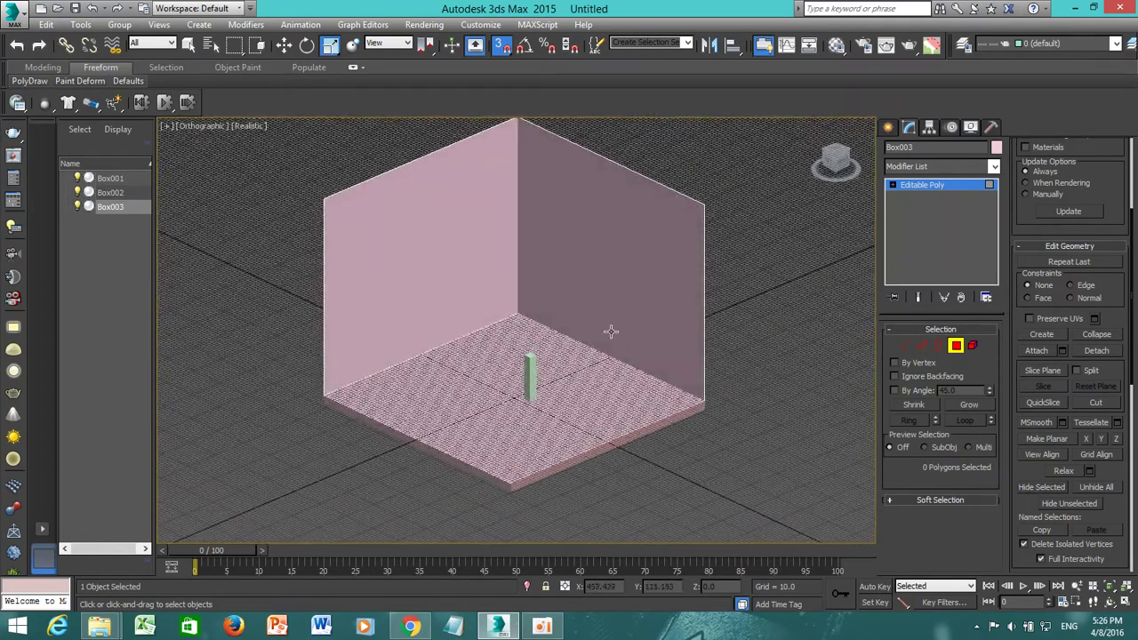
click(813, 126)
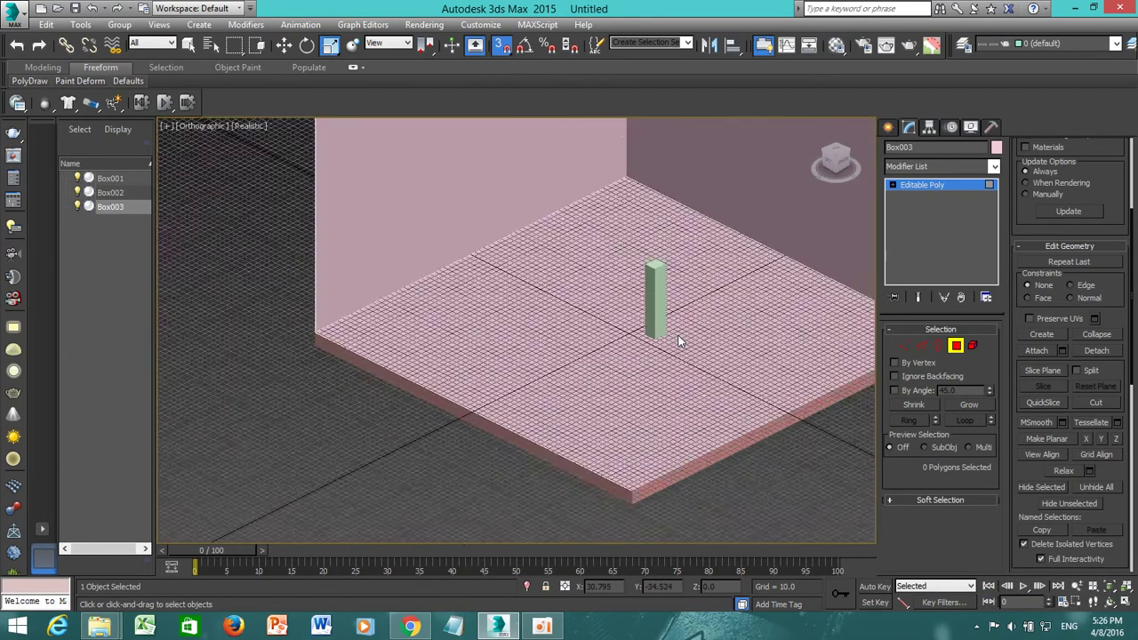
middle_drag(698, 299, 673, 315)
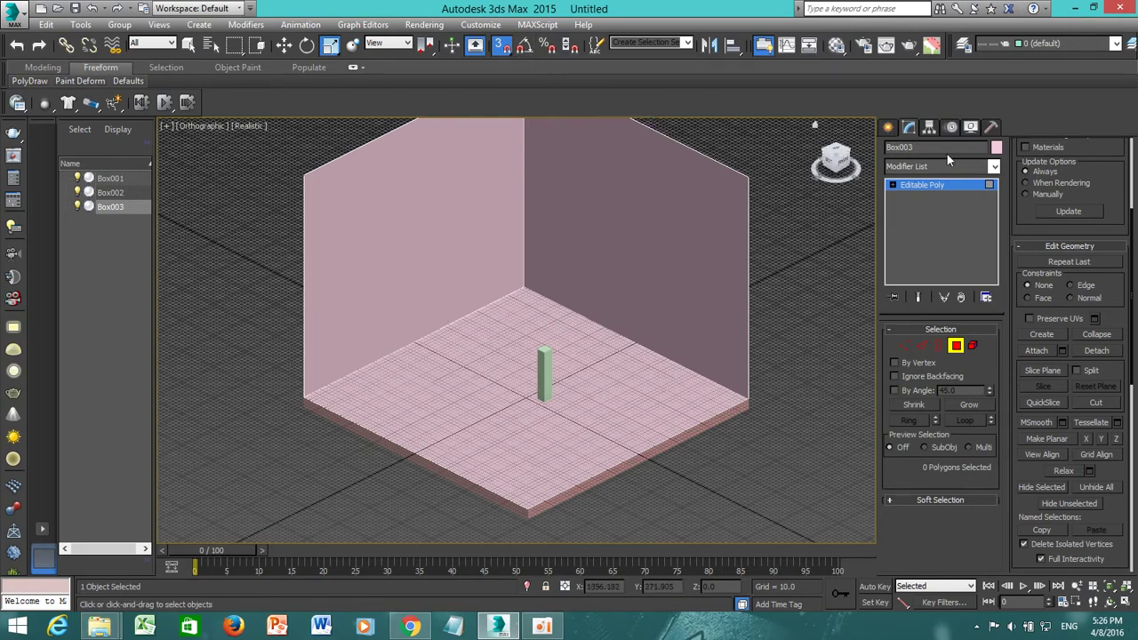
Create a low box on the middle of the floor, about 205 long, 337 wide and 60 high.
click(888, 128)
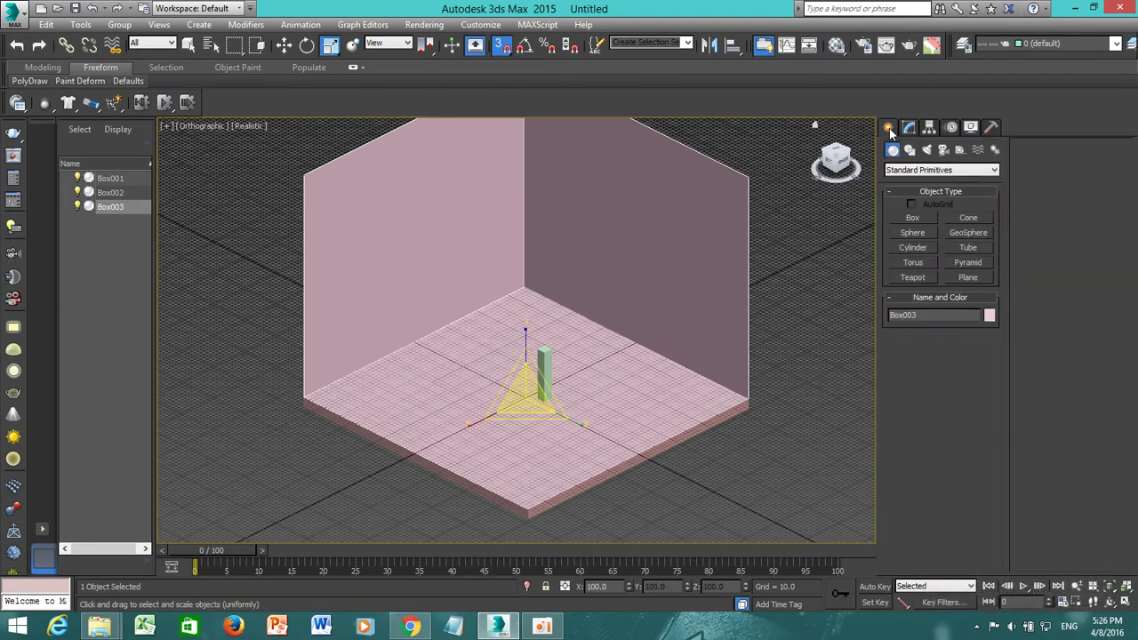
click(925, 217)
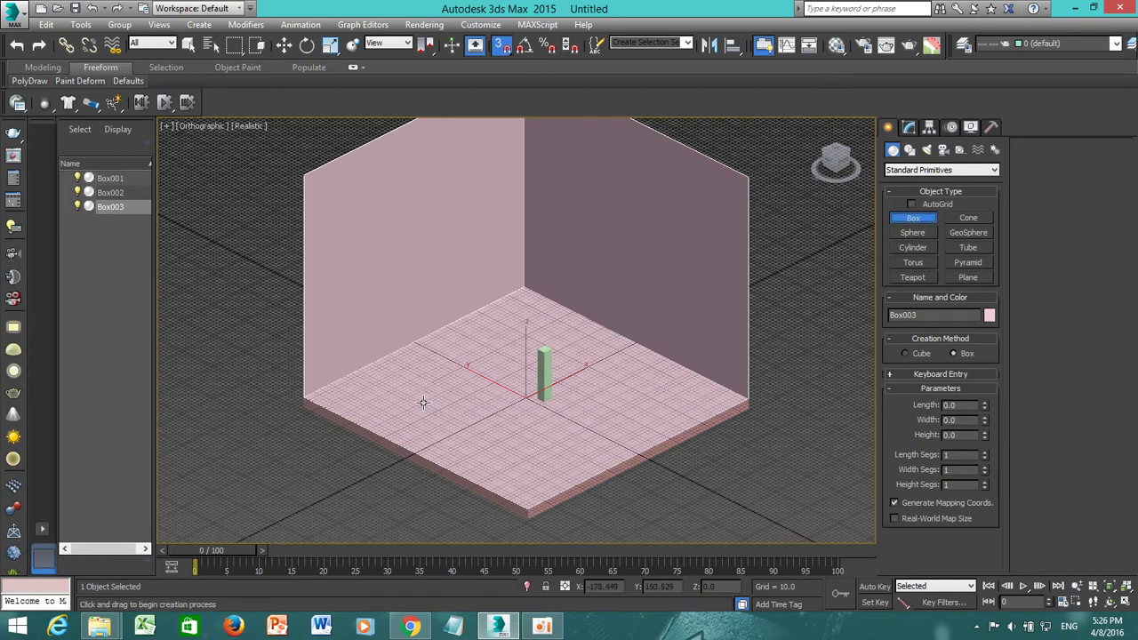
drag(422, 405, 594, 382)
click(594, 360)
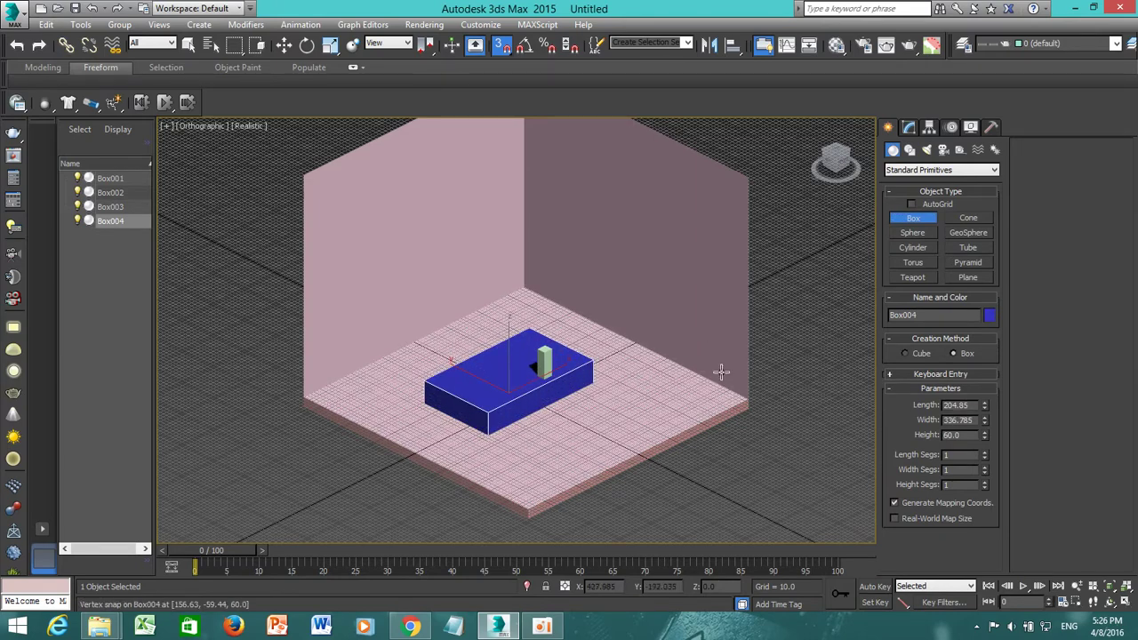
alt+middle_drag(622, 389, 619, 391)
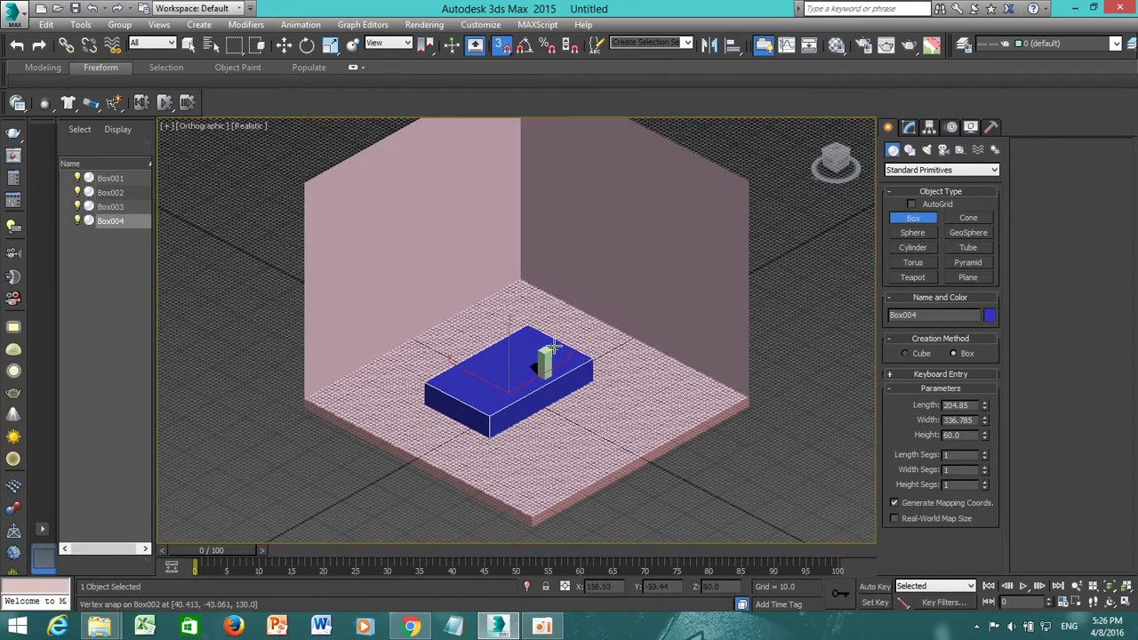
Turn off 3D snapping and move the low blue box along X to about 183, toward the darker wall.
click(282, 46)
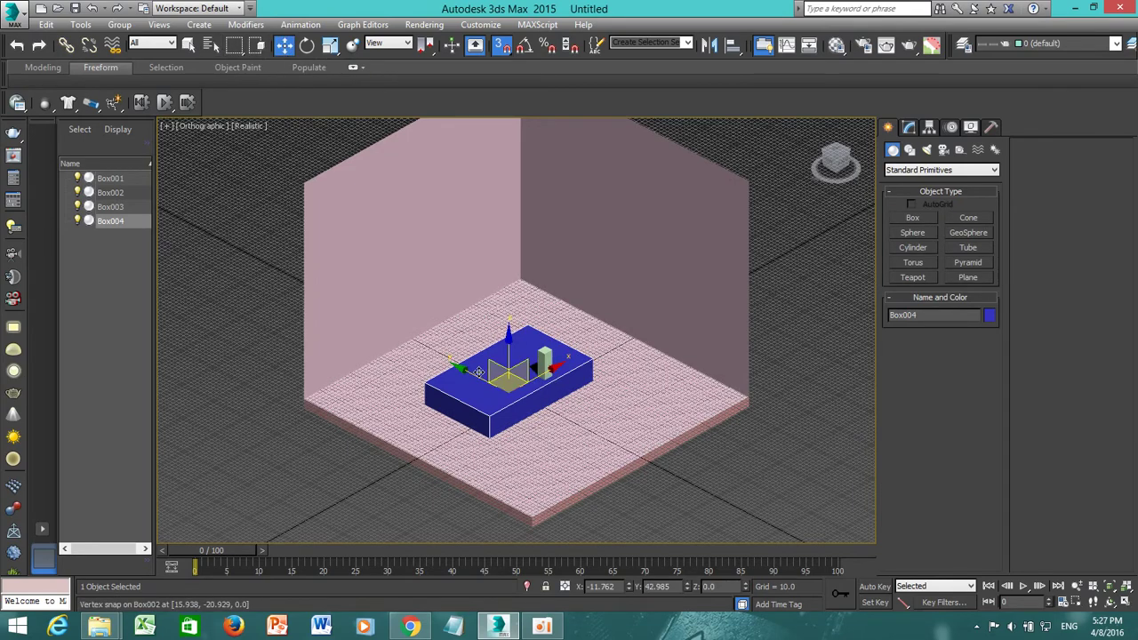
click(497, 50)
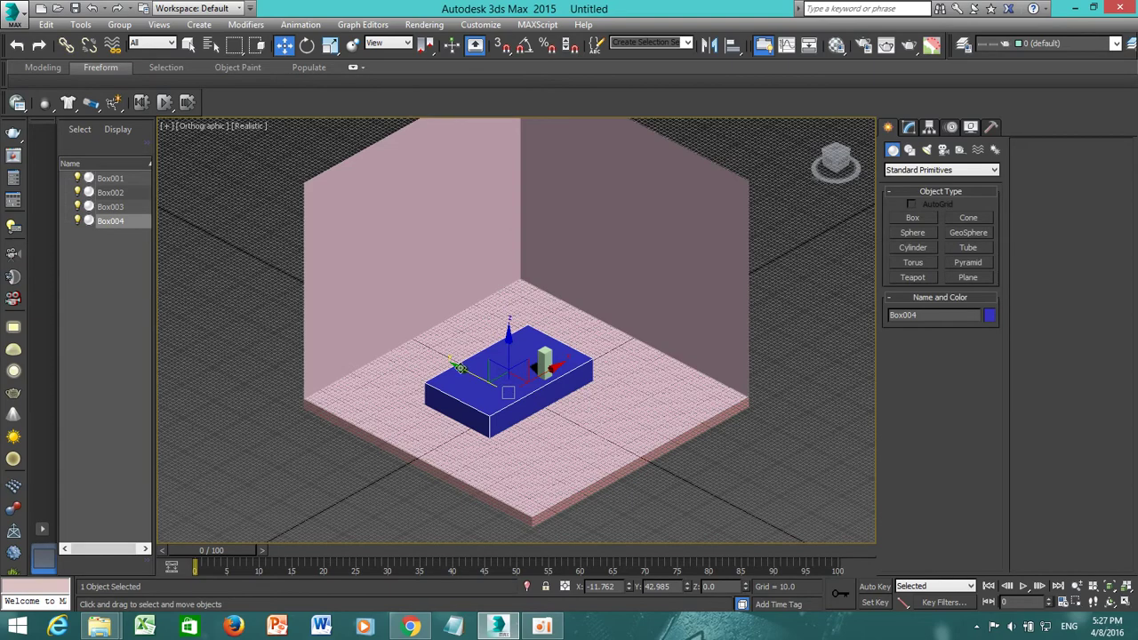
drag(556, 368, 616, 342)
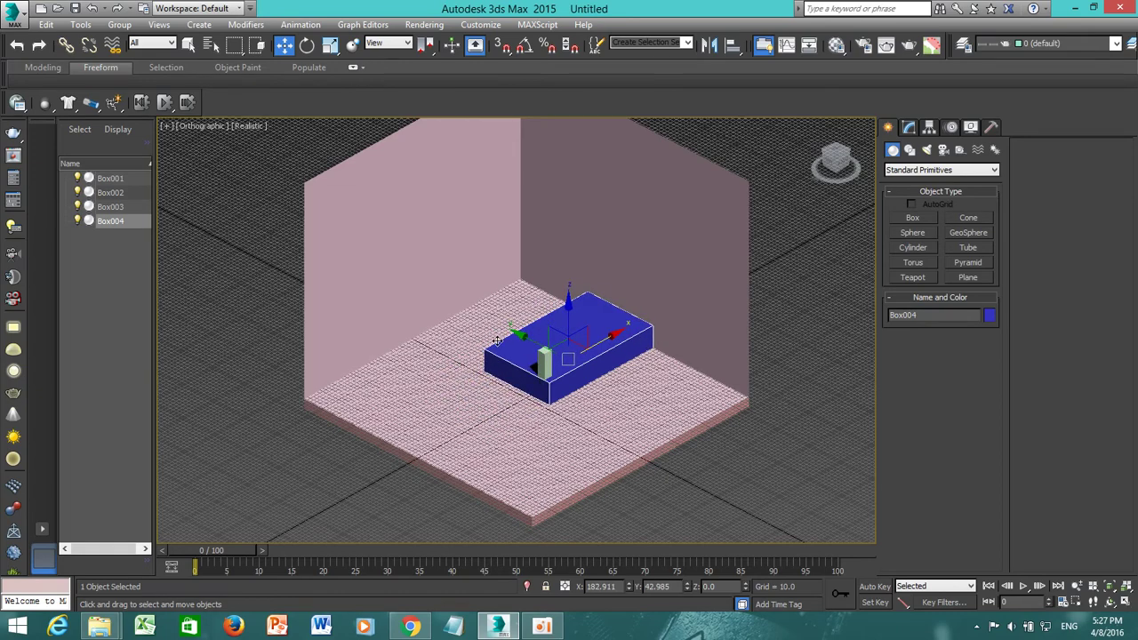
Move the reference column along Y to about -115, and the blue box along Y to about -35.
click(544, 367)
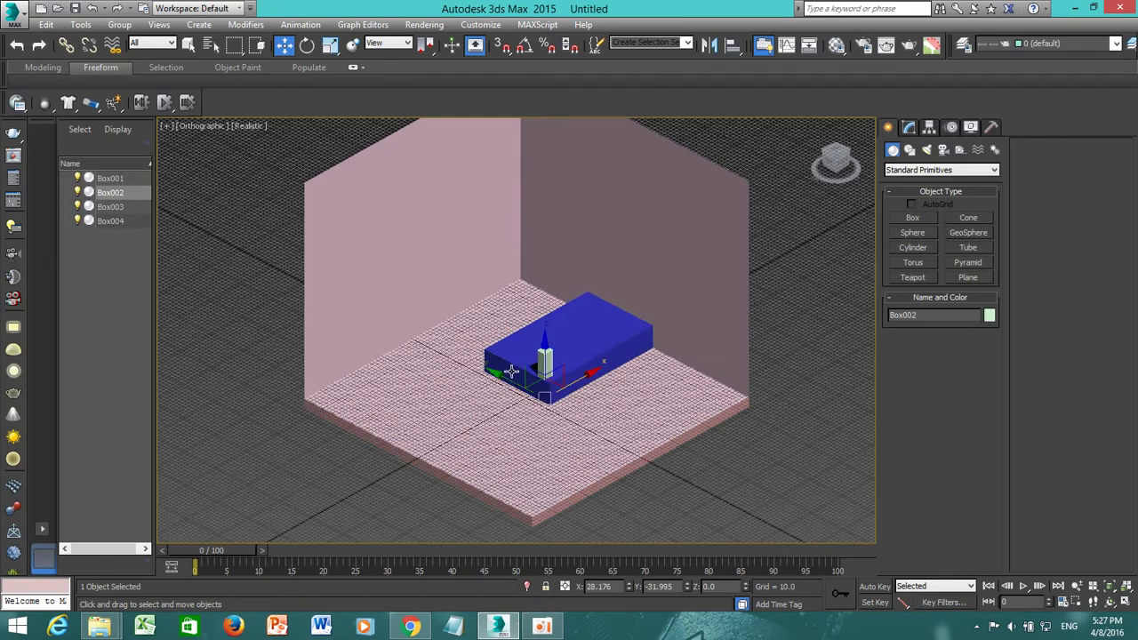
drag(513, 380, 544, 362)
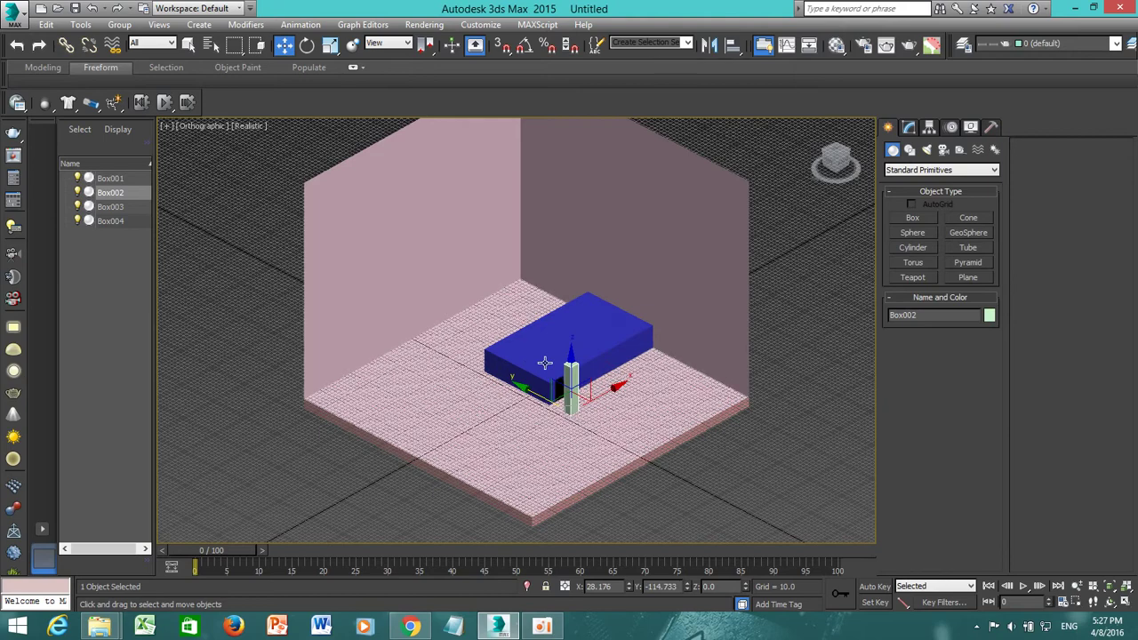
click(545, 363)
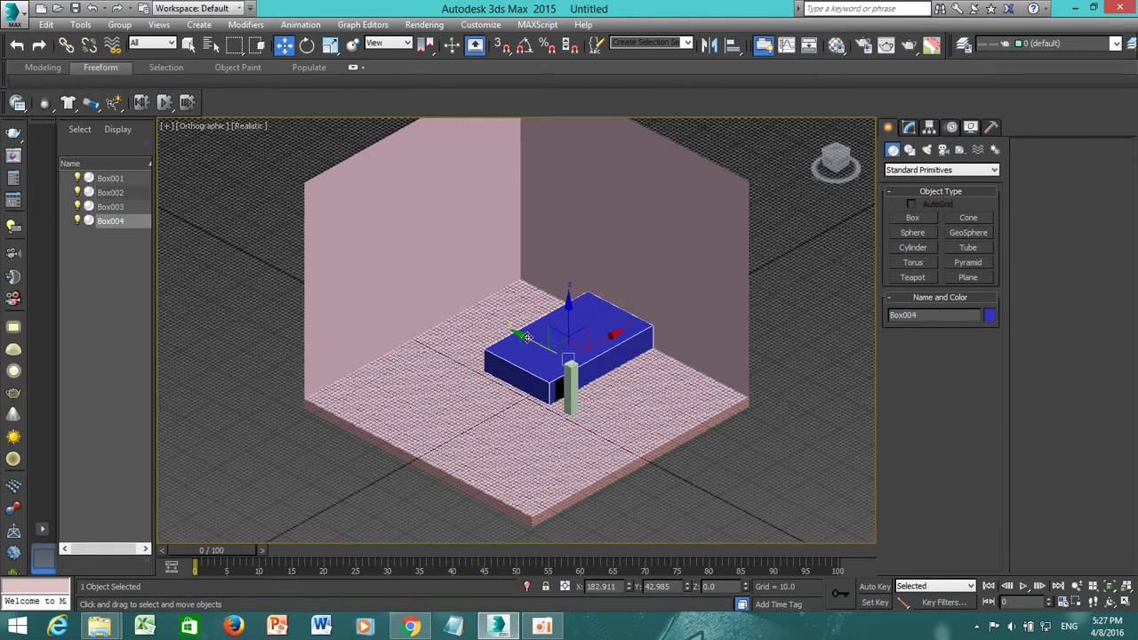
drag(527, 338, 552, 357)
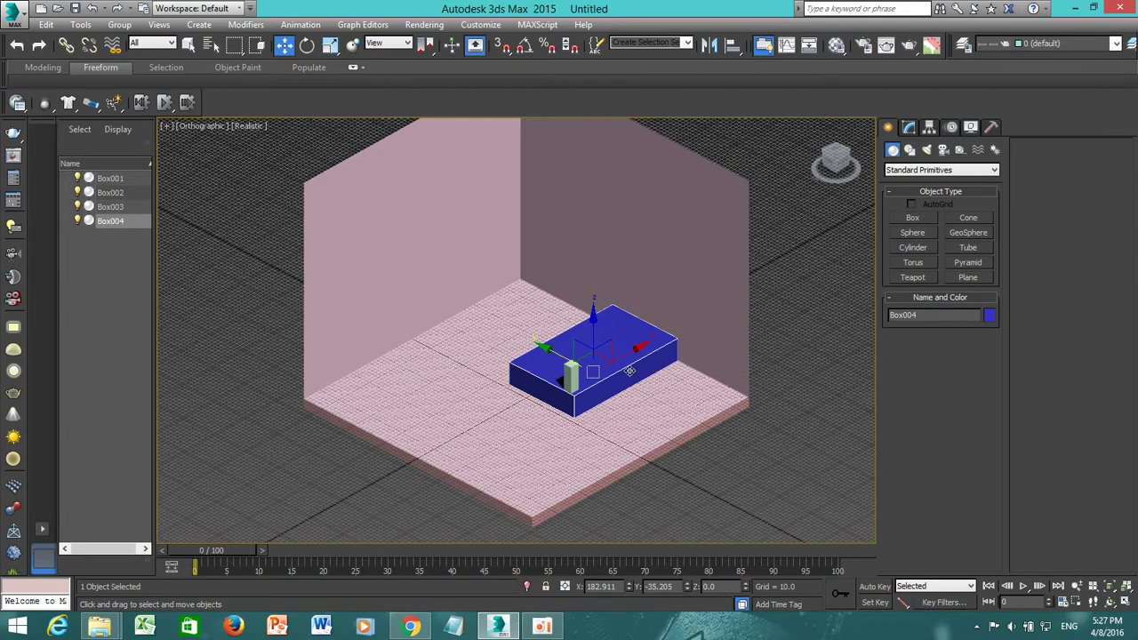
Create a box in the back corner along the lighter wall, about 96 long, 213 wide and 74 high.
click(915, 221)
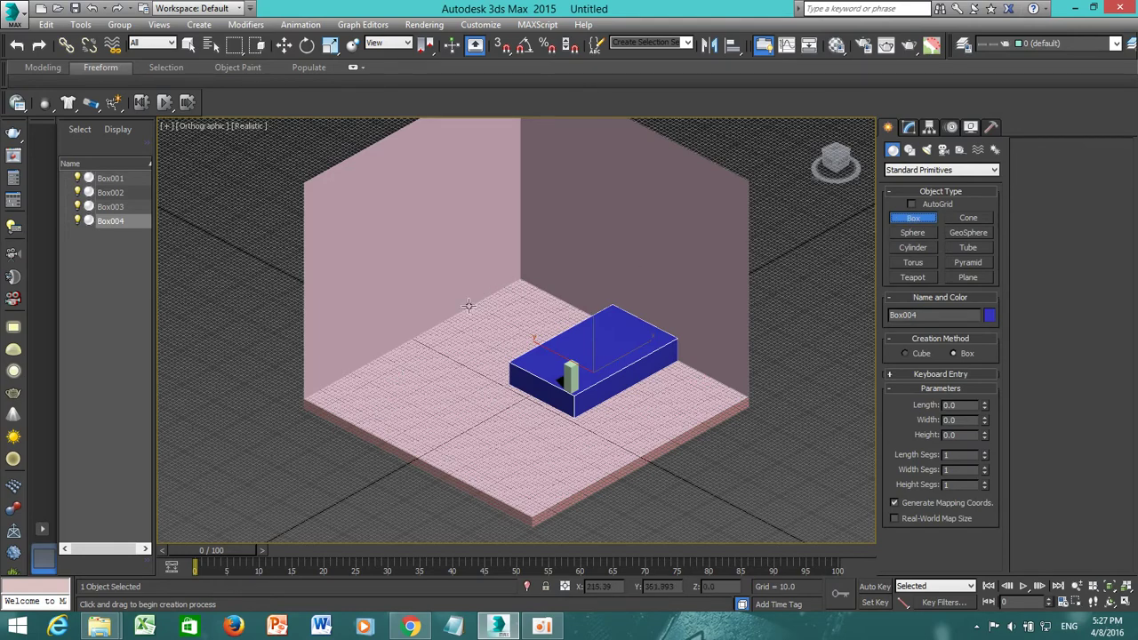
drag(450, 315, 548, 287)
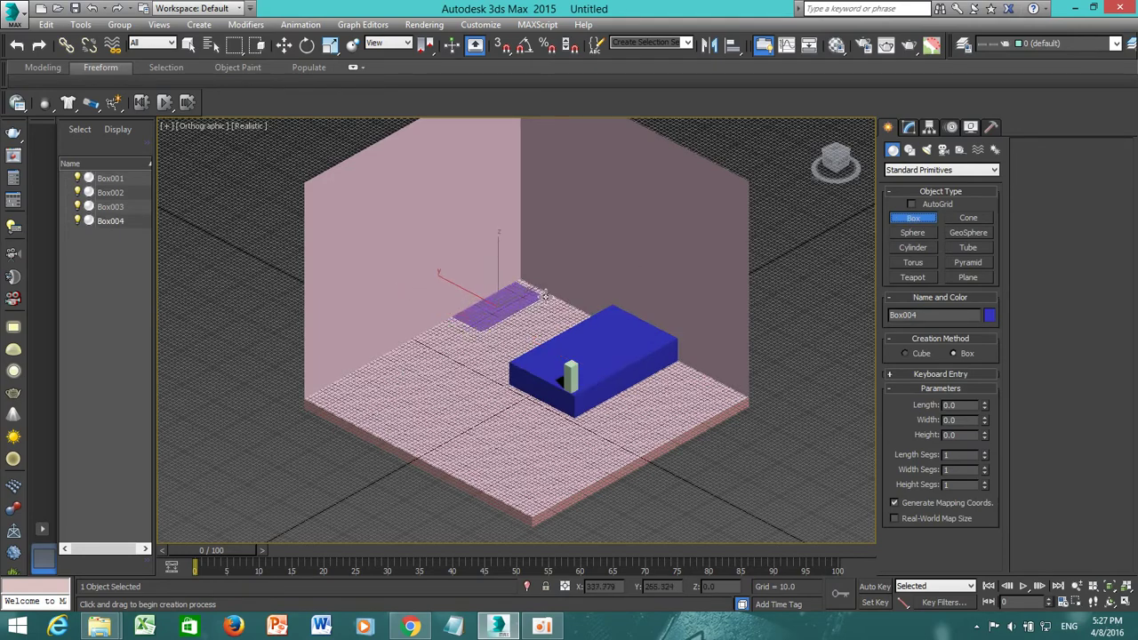
click(548, 287)
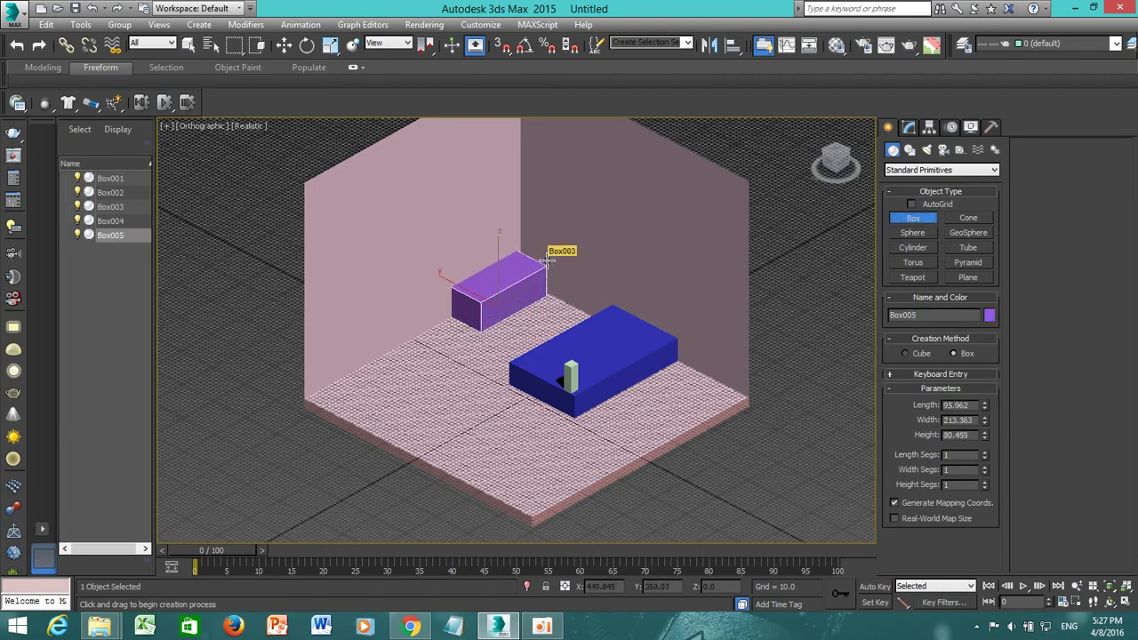
click(548, 259)
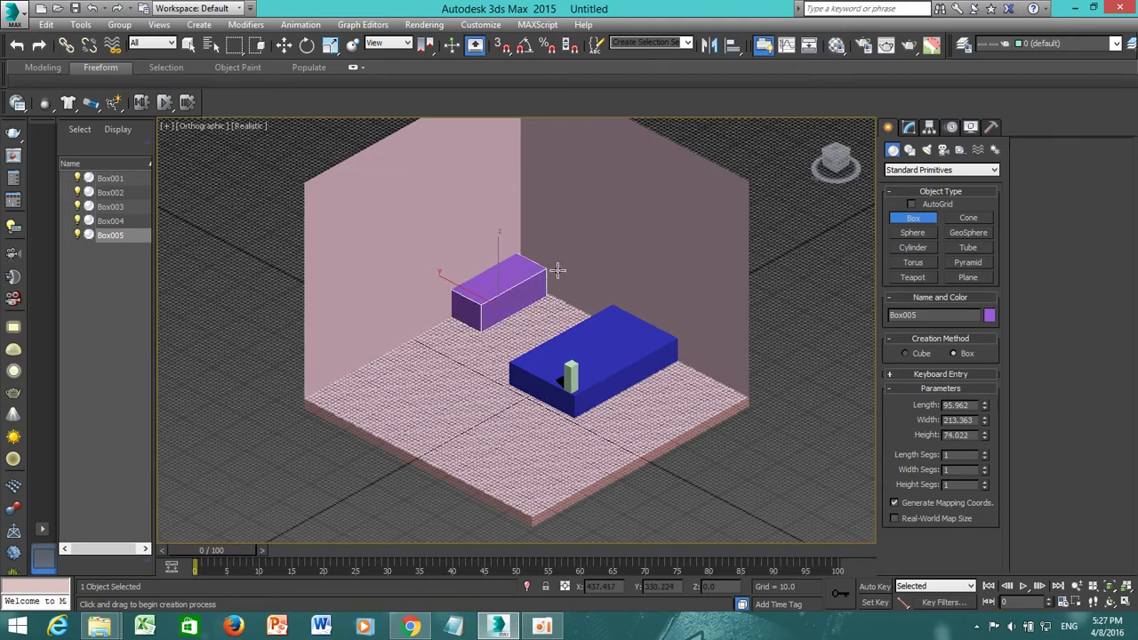
Move the reference column beside the purple box, to about X 223, Y 214, and compare their heights from the side.
key(w)
drag(571, 373, 565, 317)
alt+middle_drag(511, 343, 573, 330)
scroll(511, 318, up, 3)
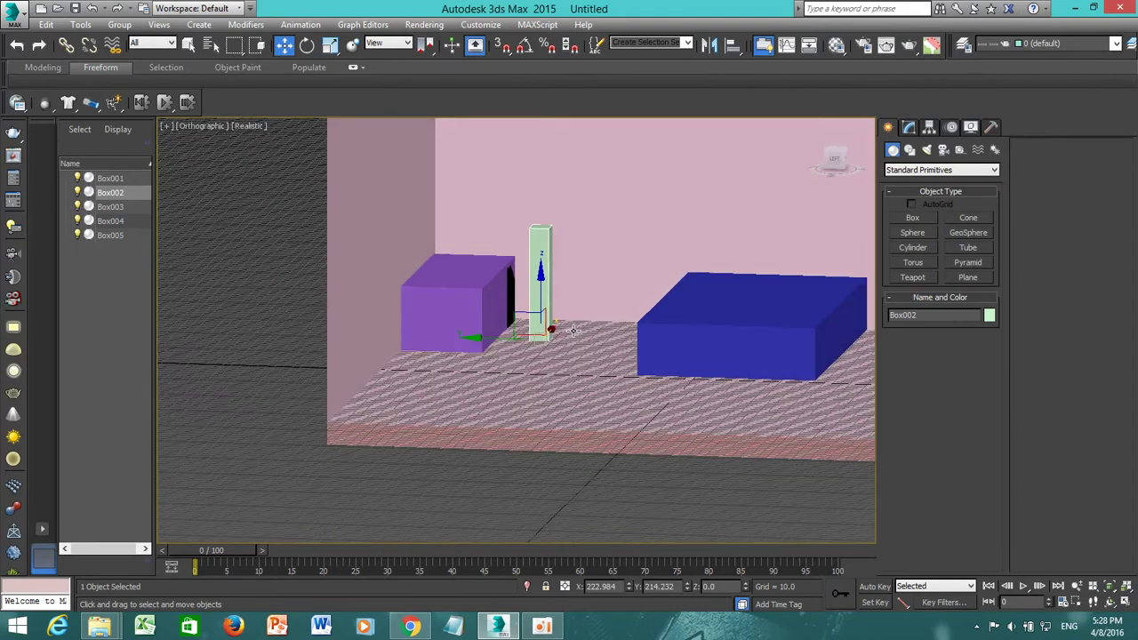
click(813, 124)
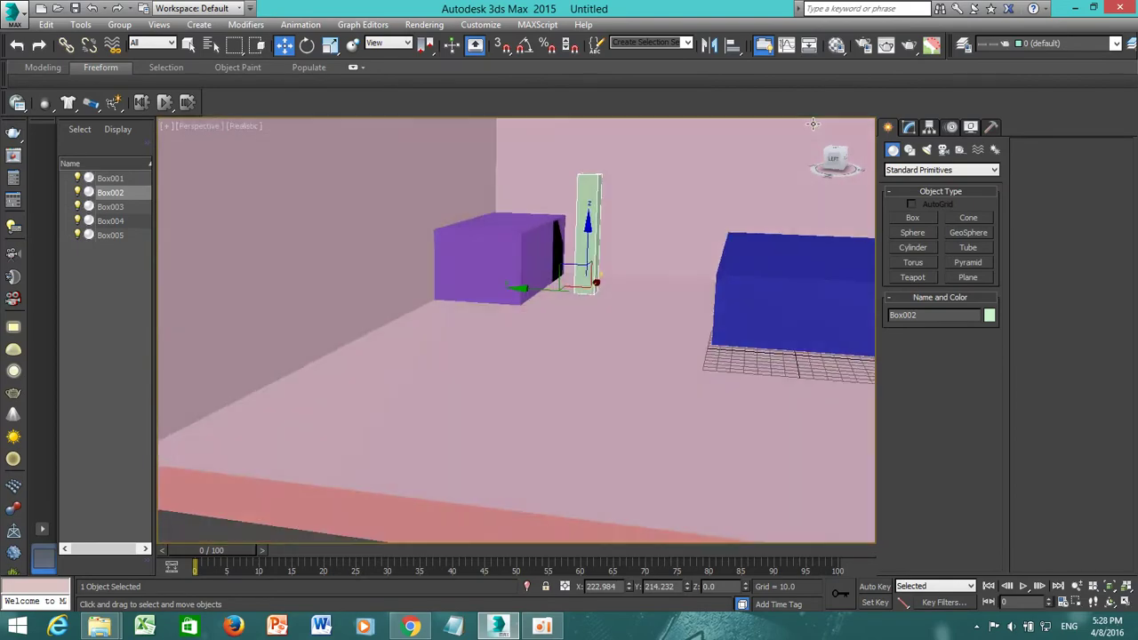
click(810, 122)
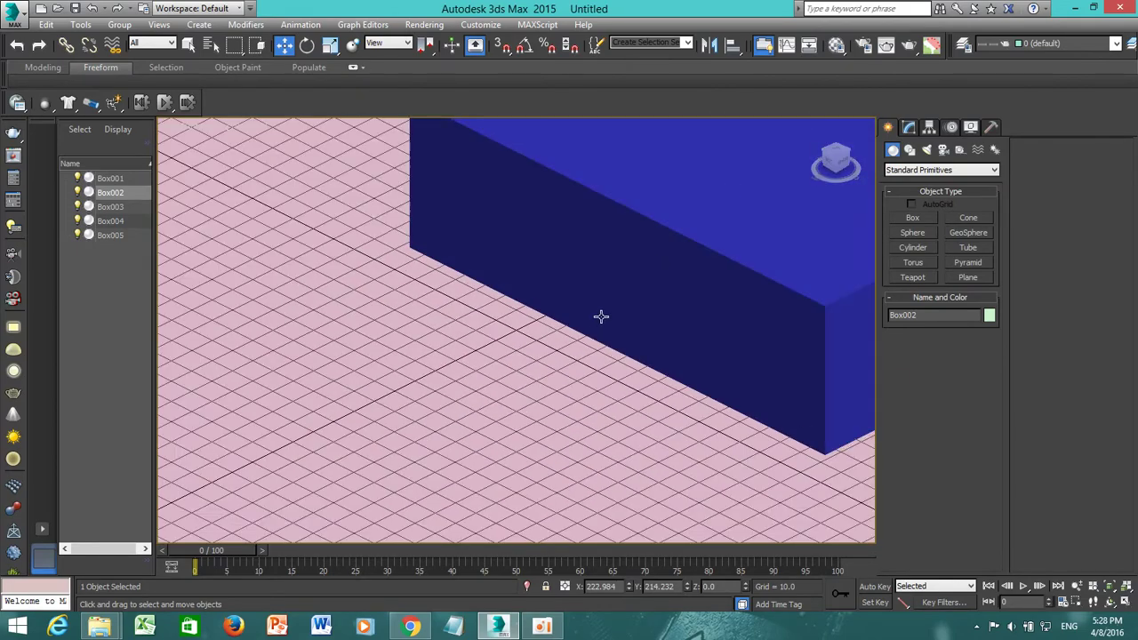
scroll(601, 314, down, 5)
alt+middle_drag(599, 315, 593, 291)
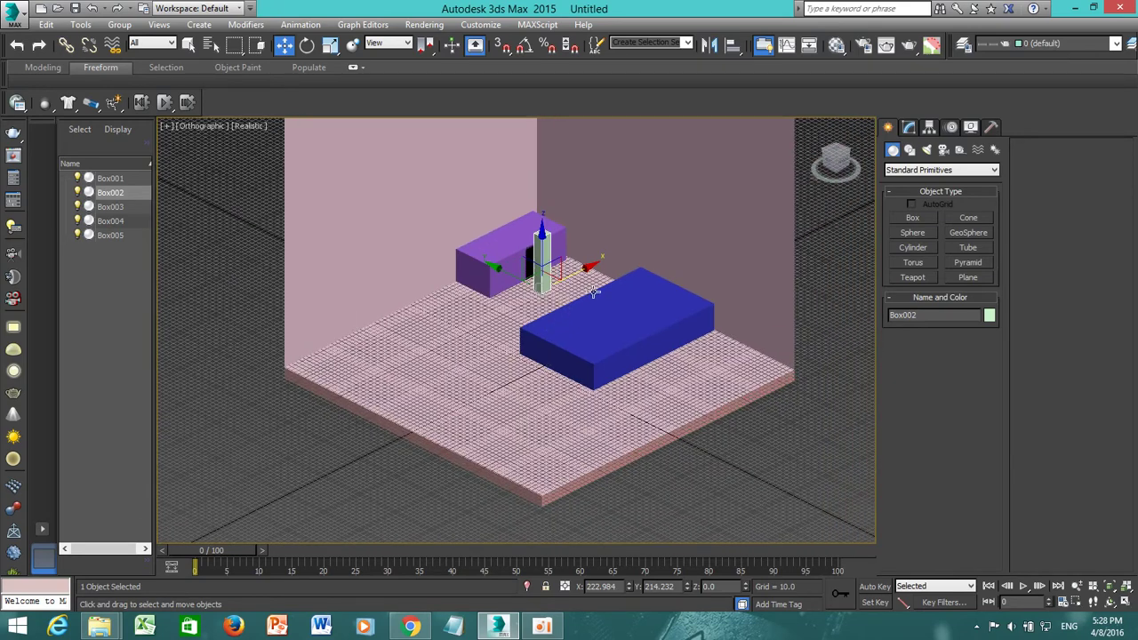
Create a small box around the column's base, about 83 by 79 and 42 high, and move it along X to about 242.
click(911, 218)
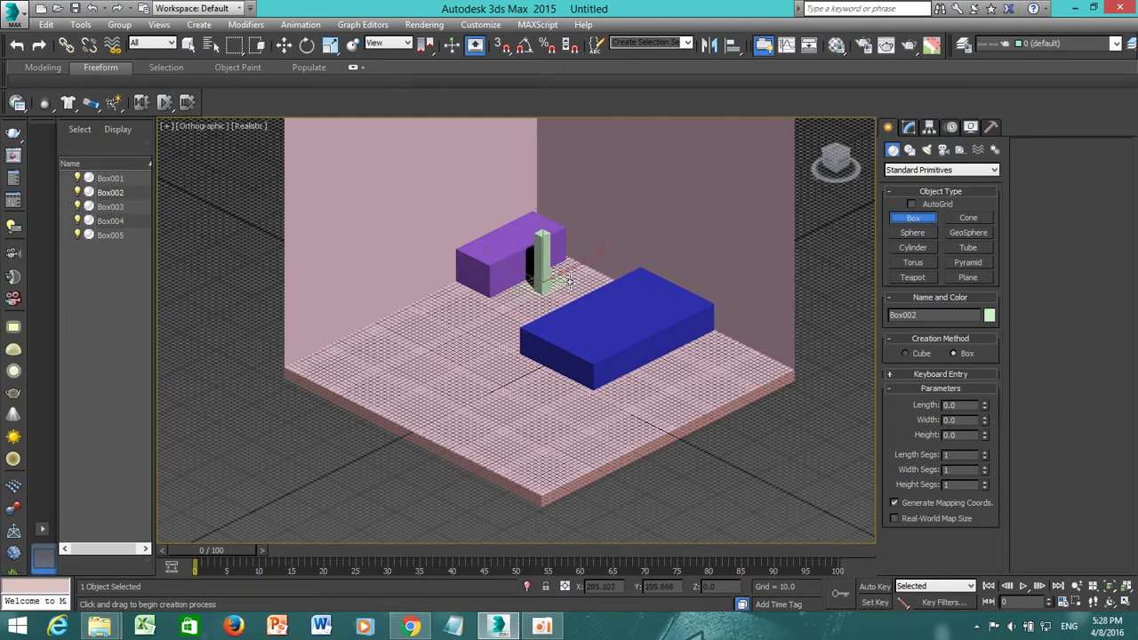
drag(569, 281, 544, 294)
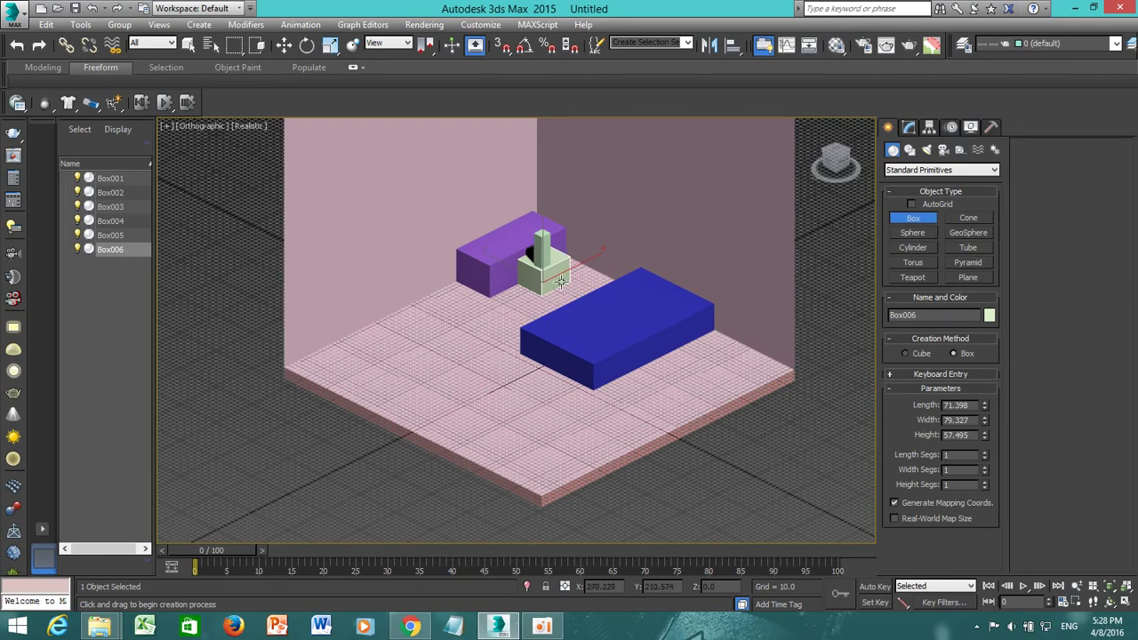
right_click(558, 282)
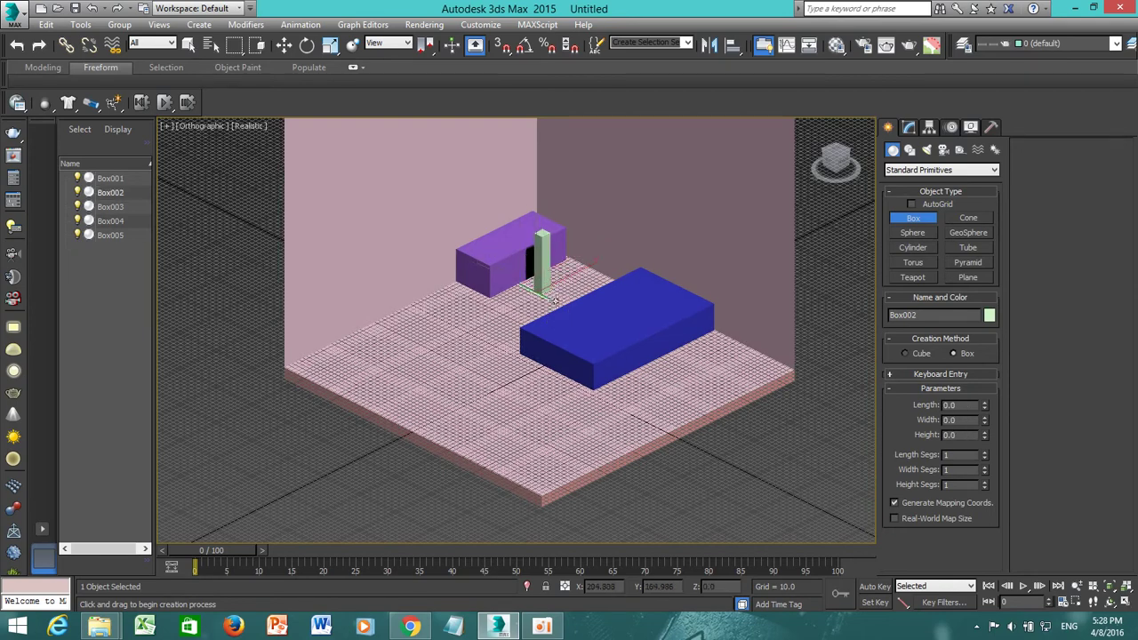
drag(529, 282, 578, 280)
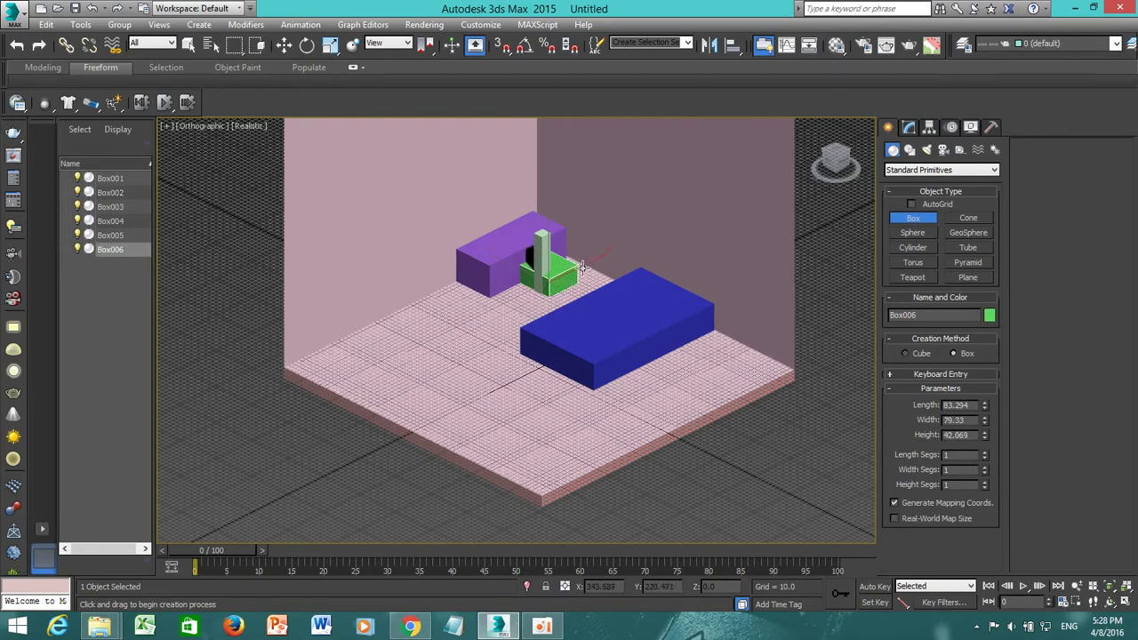
key(w)
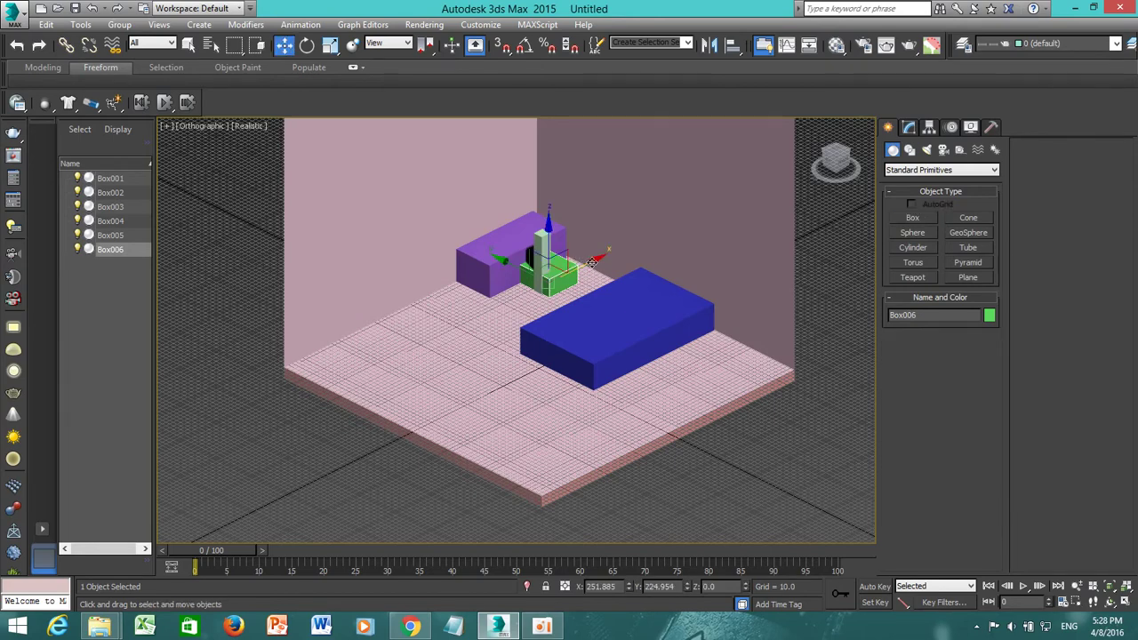
drag(591, 262, 595, 264)
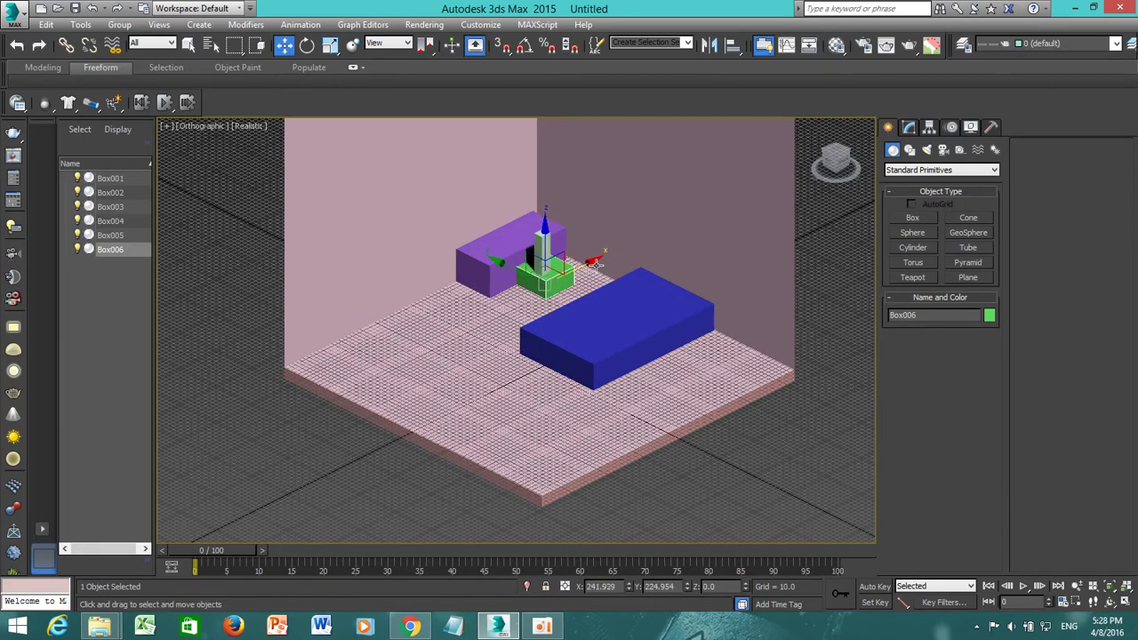
Create a flat cylinder beside the blue box near the darker wall, with a radius of about 58 and a height of about 13.
click(916, 218)
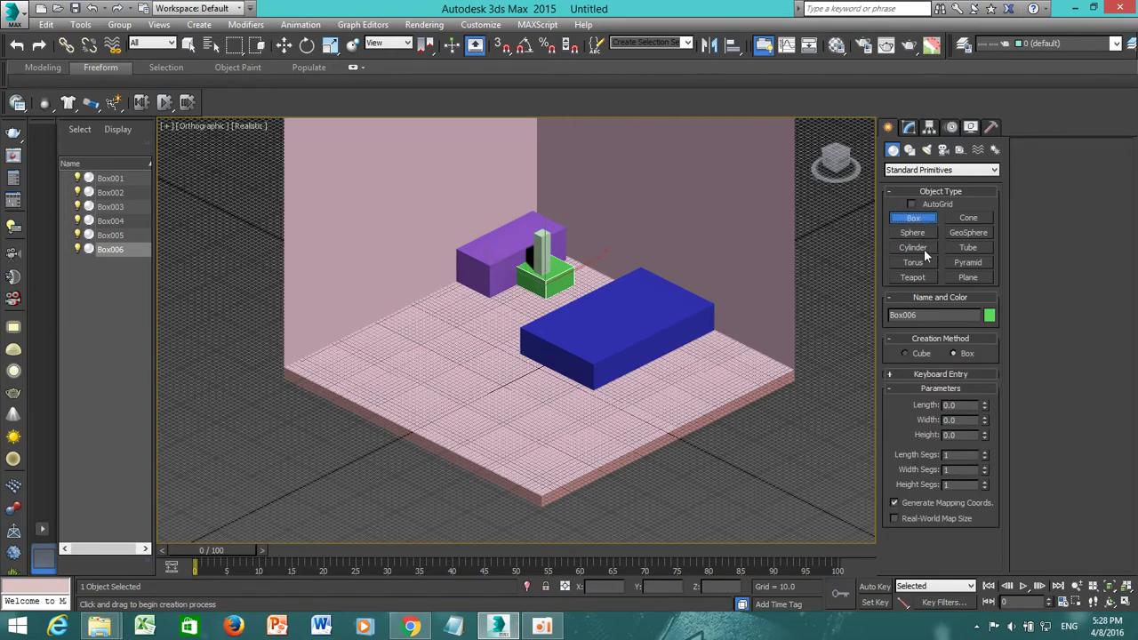
click(921, 247)
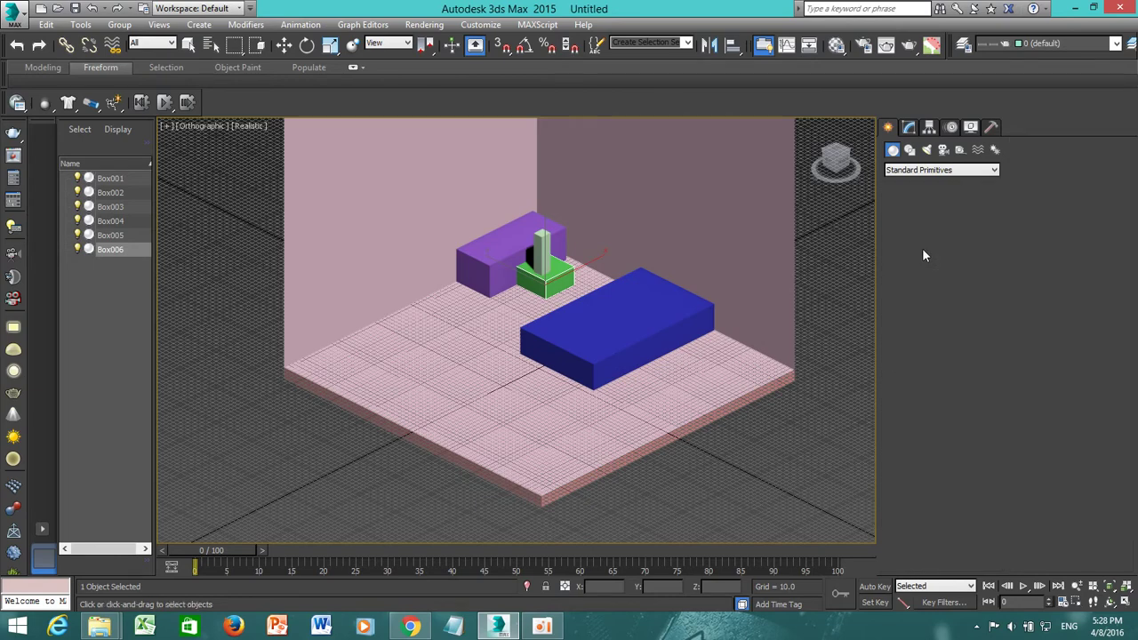
click(716, 341)
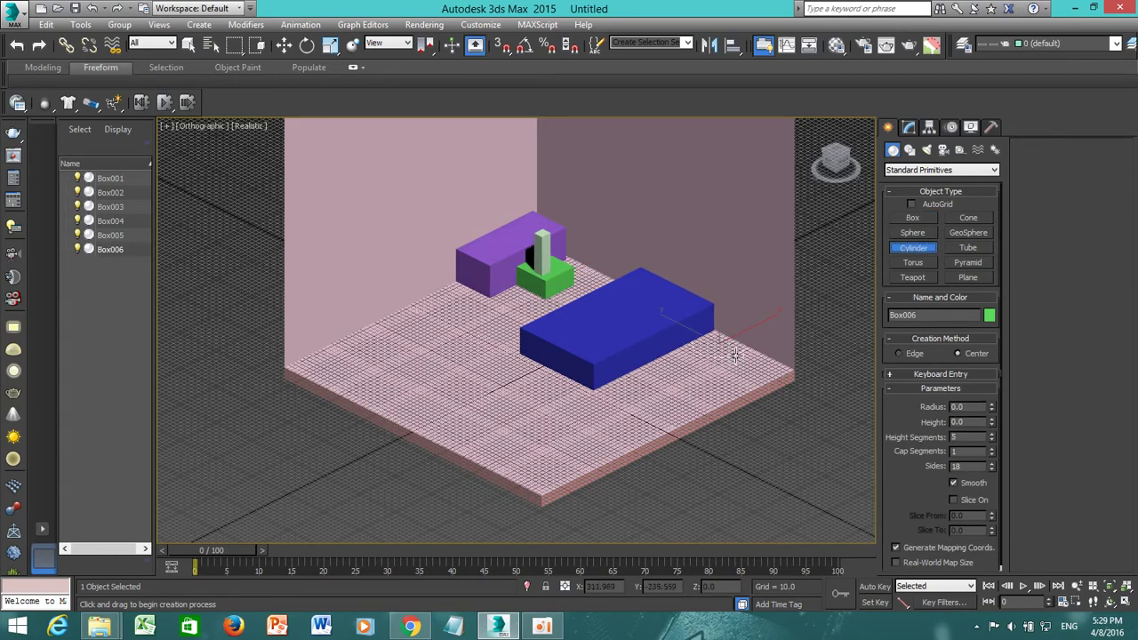
drag(720, 345, 744, 349)
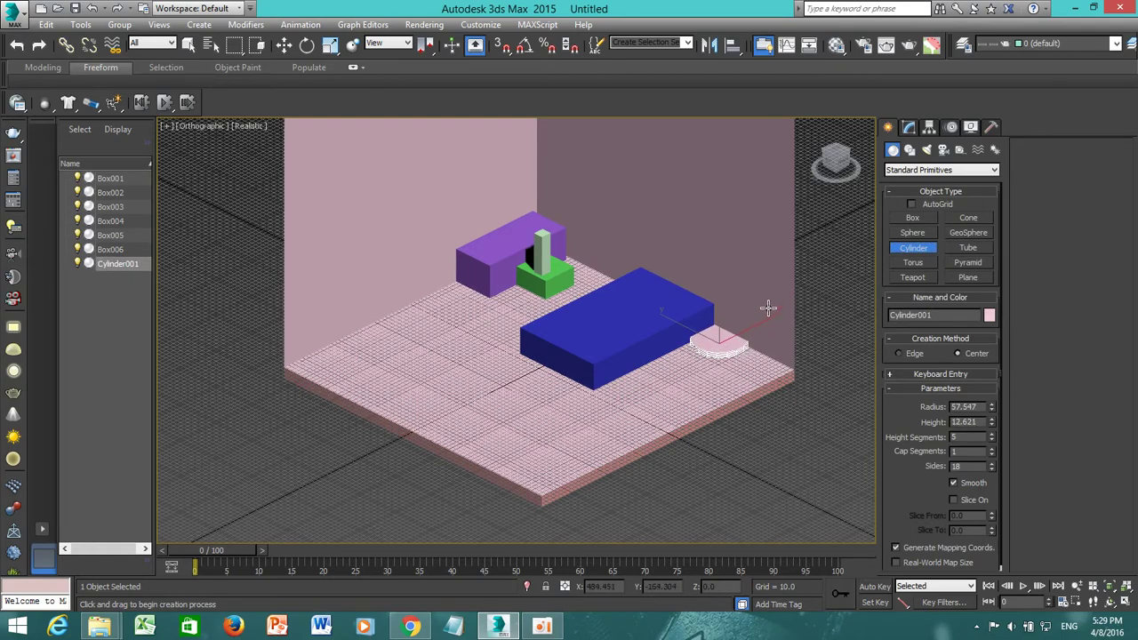
Move the cylinder beside the blue box to about X 290, Y -204, and raise it to about Z 70.
key(w)
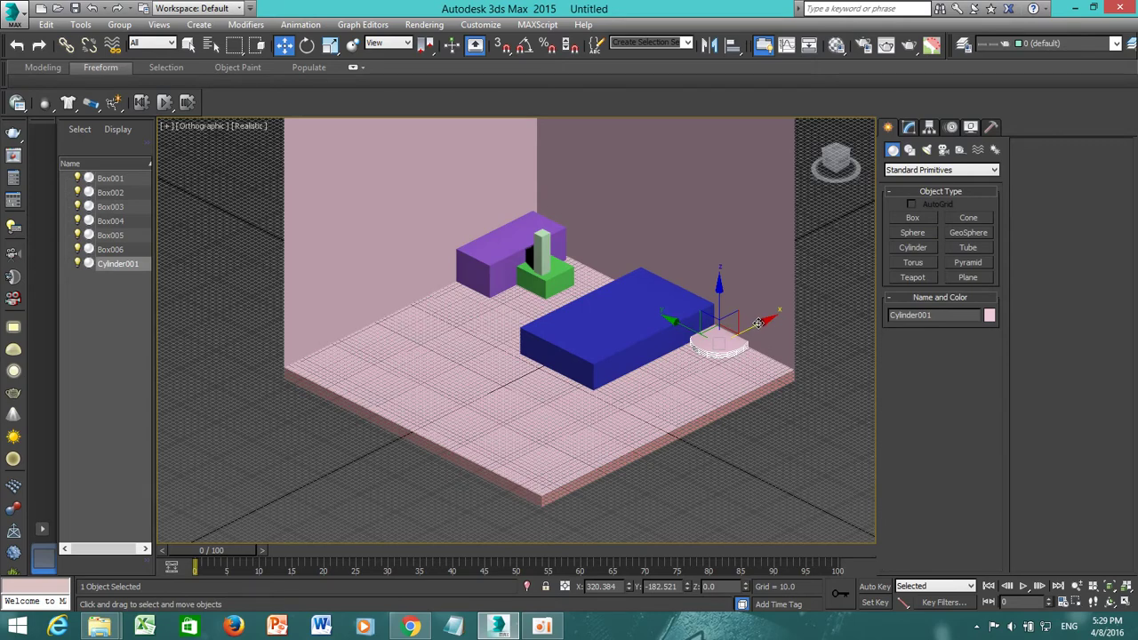
drag(757, 322, 748, 343)
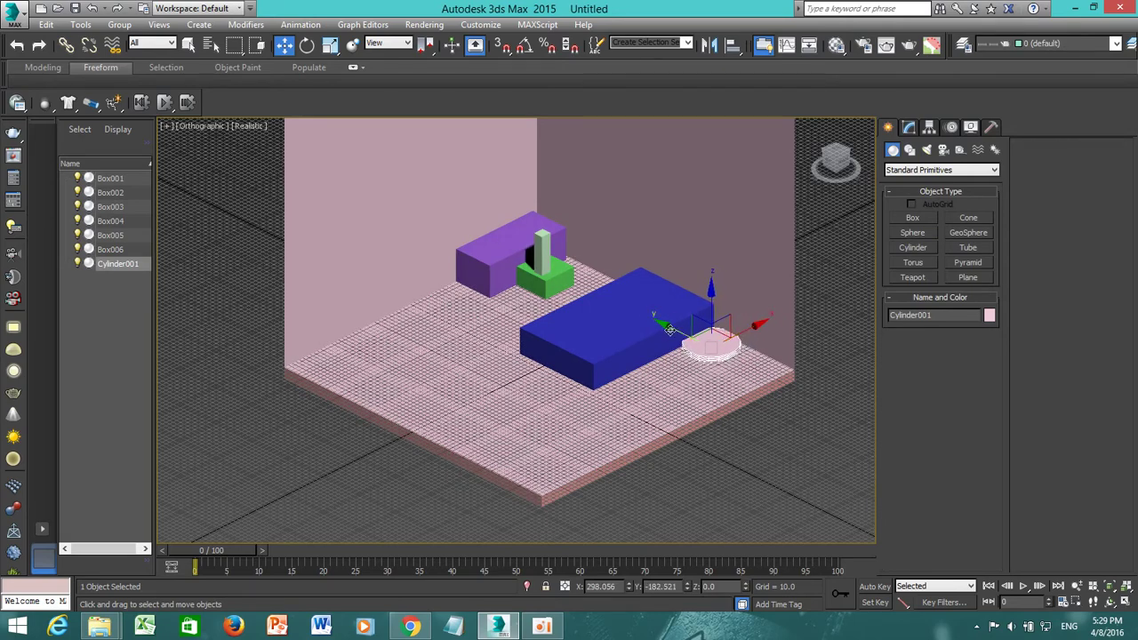
drag(669, 329, 679, 330)
click(768, 331)
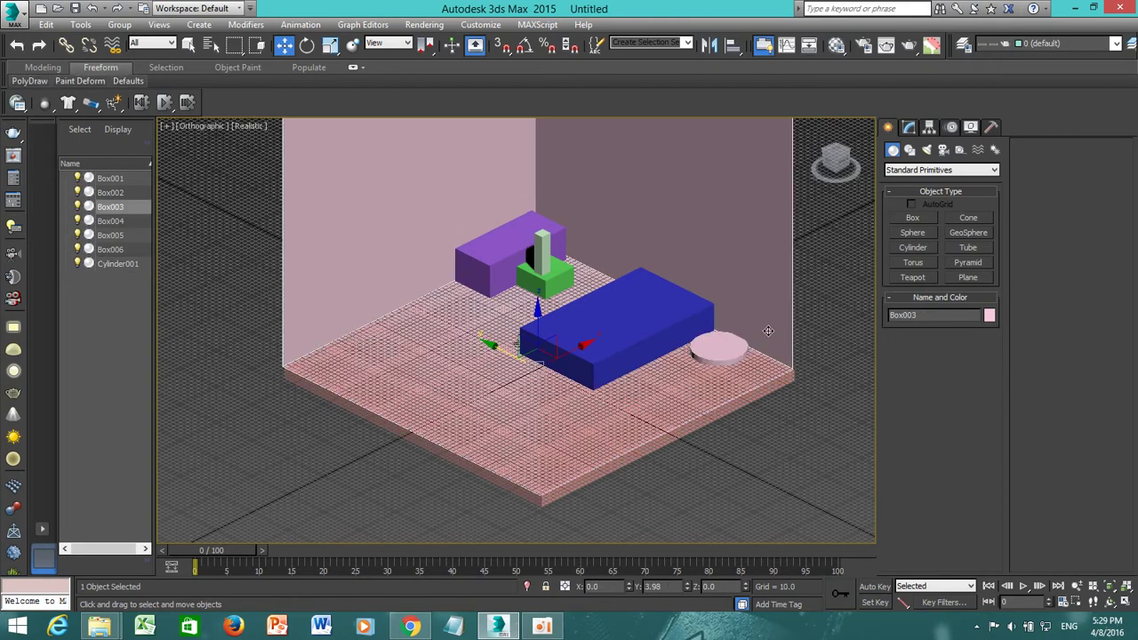
click(734, 345)
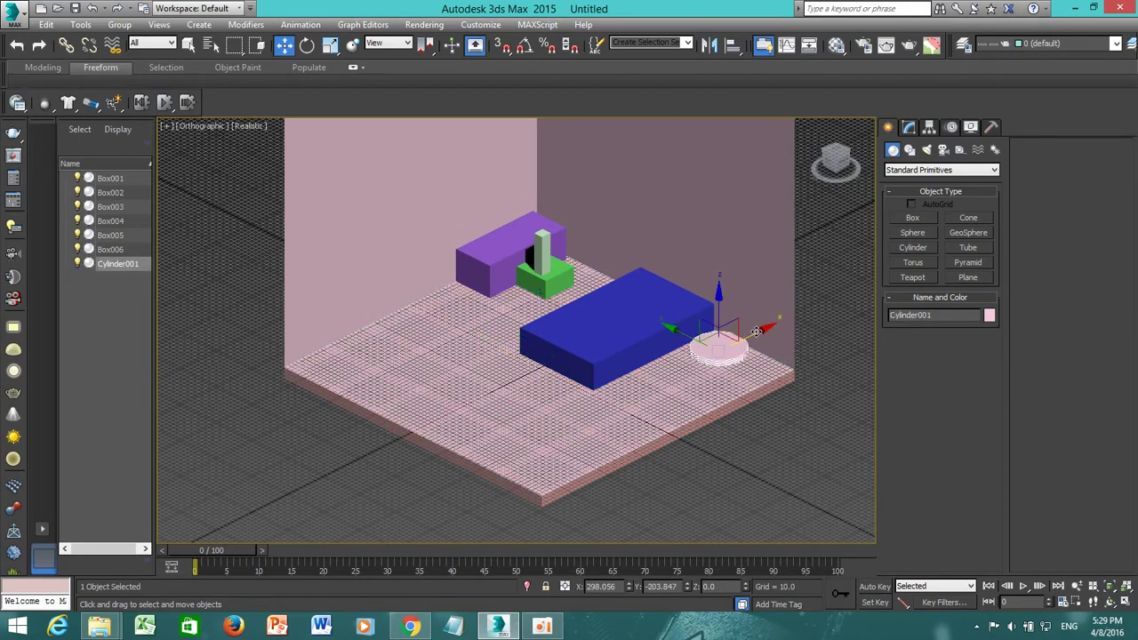
drag(760, 331, 719, 277)
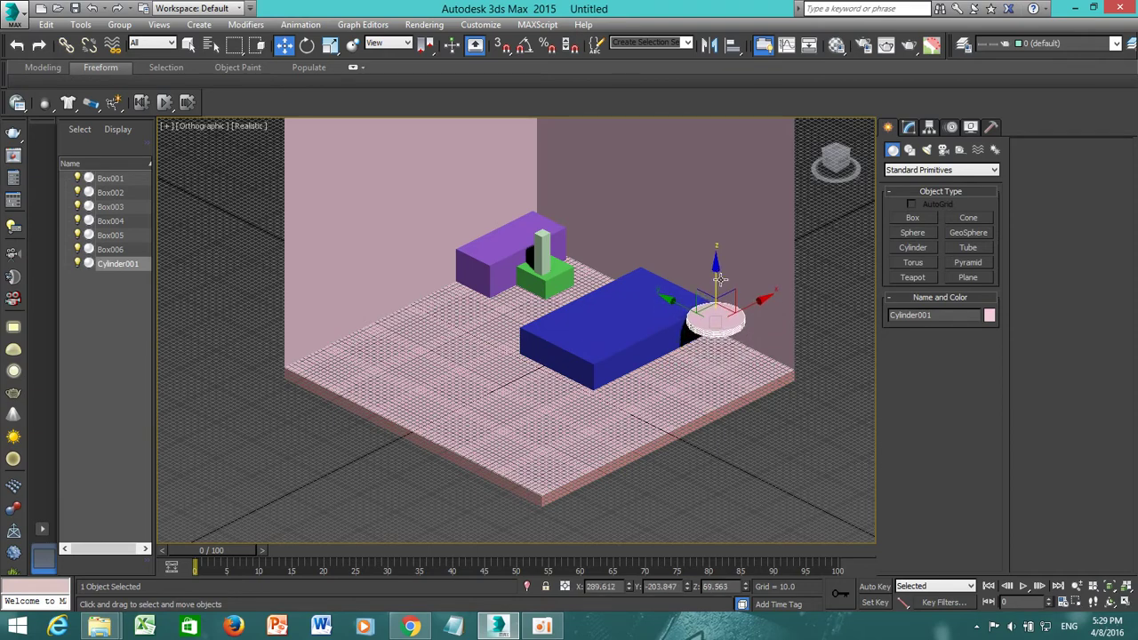
click(846, 355)
click(722, 319)
Compare the cylinder's height with the blue box in side and front views, and raise the cylinder to about Z 81.
alt+middle_drag(773, 444, 717, 409)
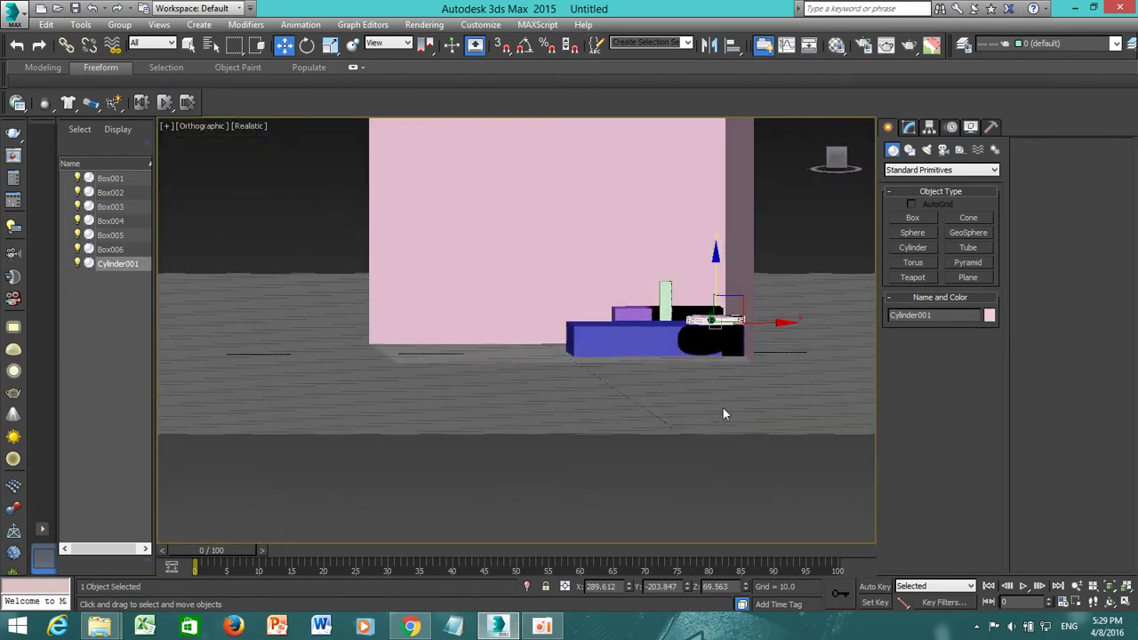
key(l)
scroll(751, 351, down, 2)
middle_drag(783, 315, 599, 385)
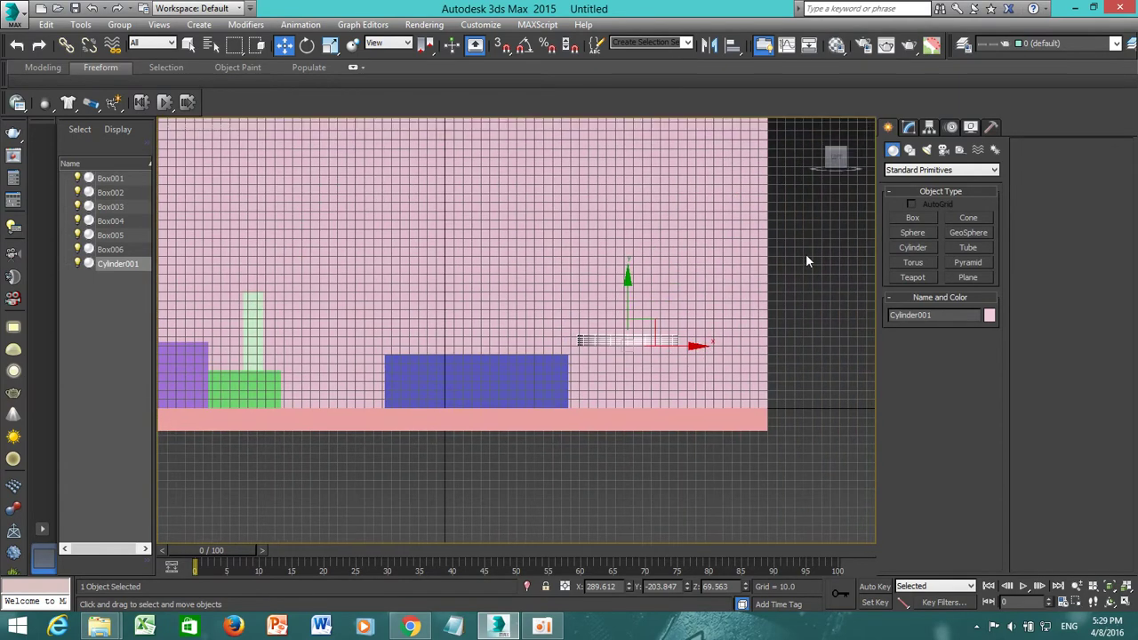
click(850, 161)
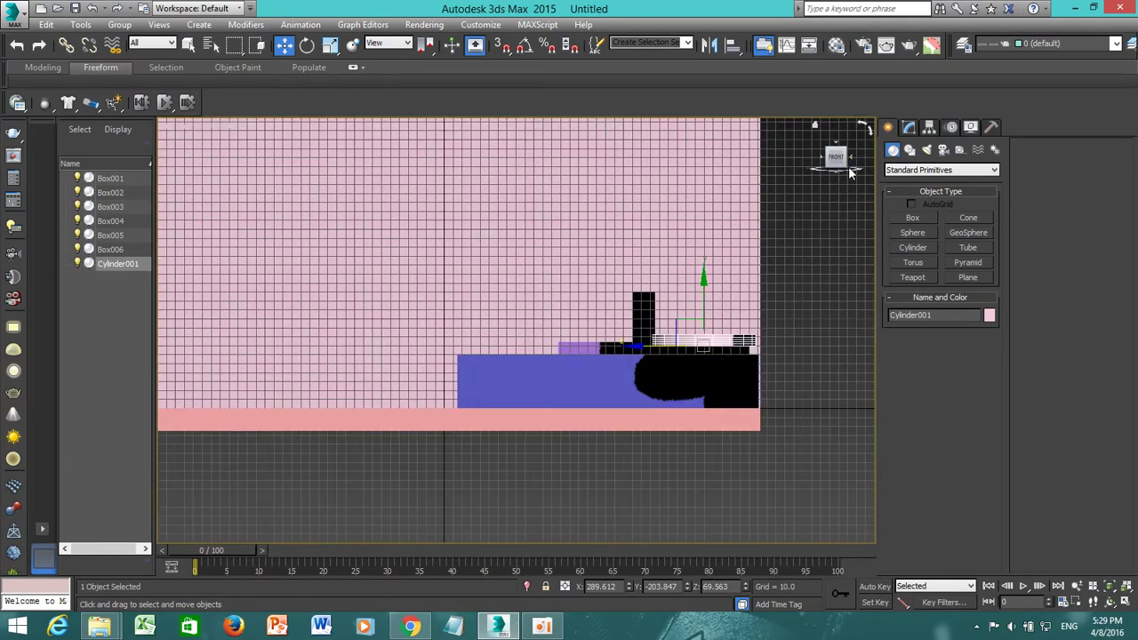
middle_drag(775, 333, 782, 334)
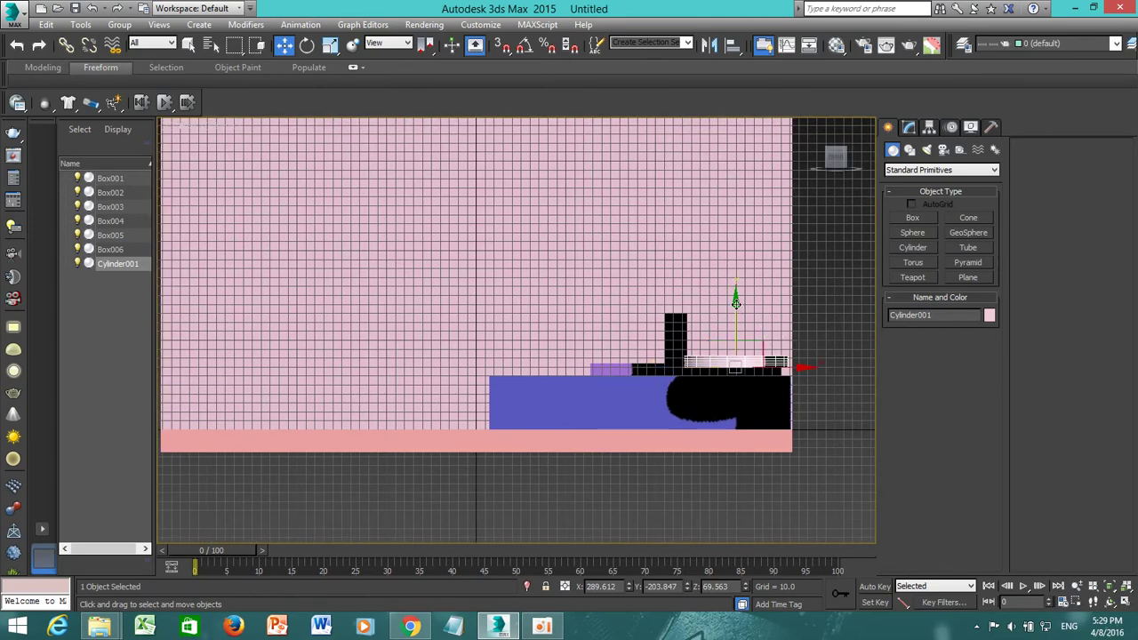
drag(736, 303, 737, 293)
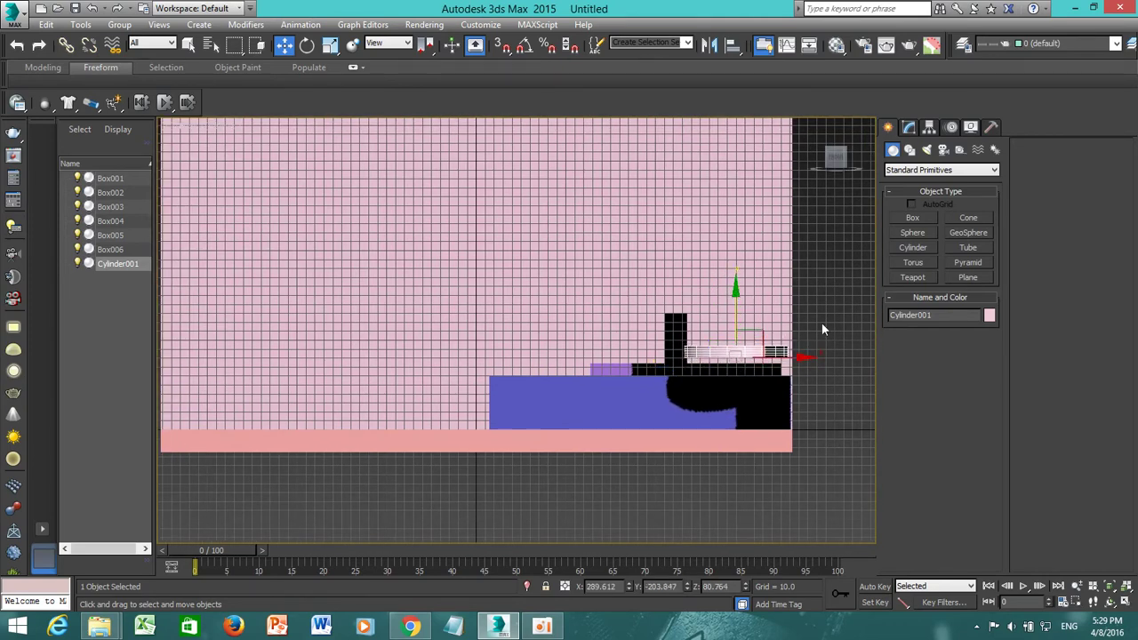
Set the viewport's display style to Shaded and deselect the cylinder.
click(220, 127)
click(249, 156)
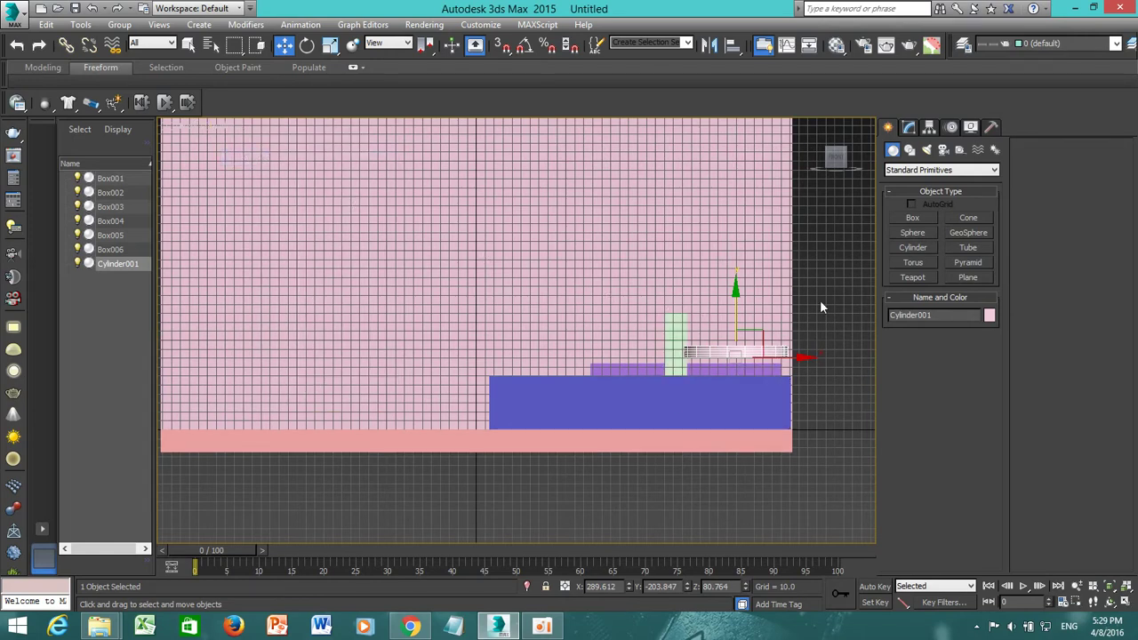
click(798, 313)
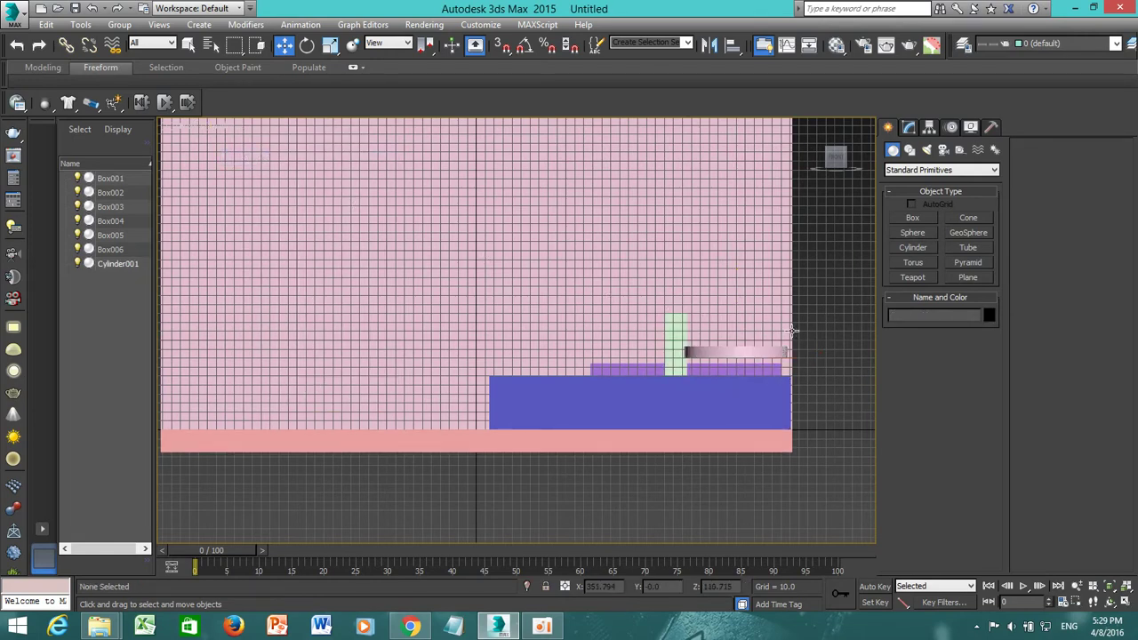
mouse_move(818, 126)
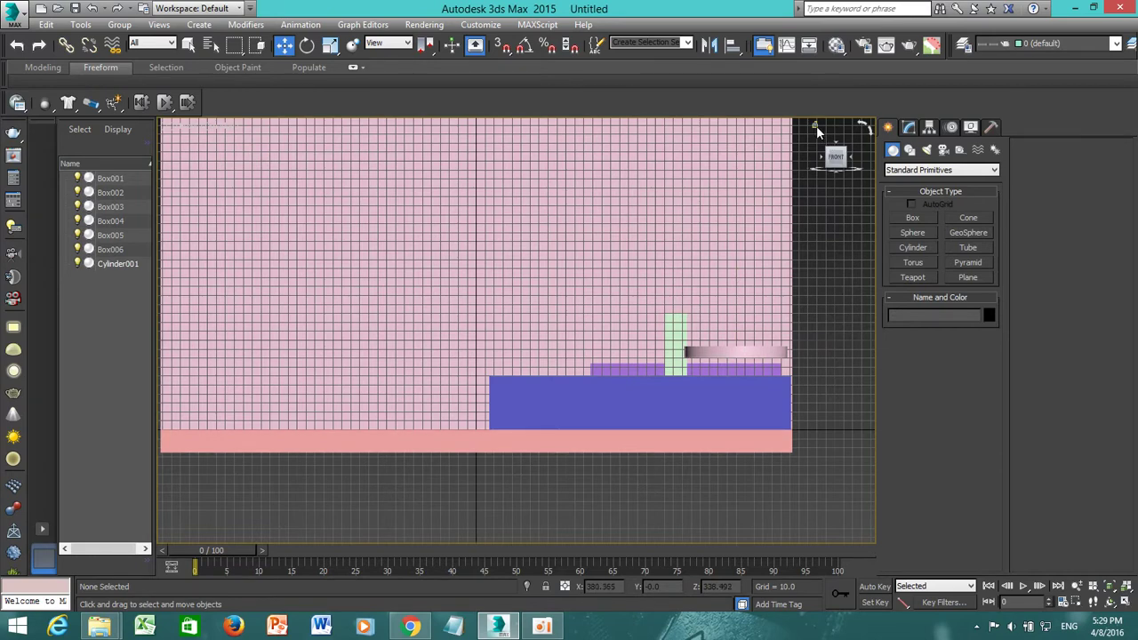
click(216, 128)
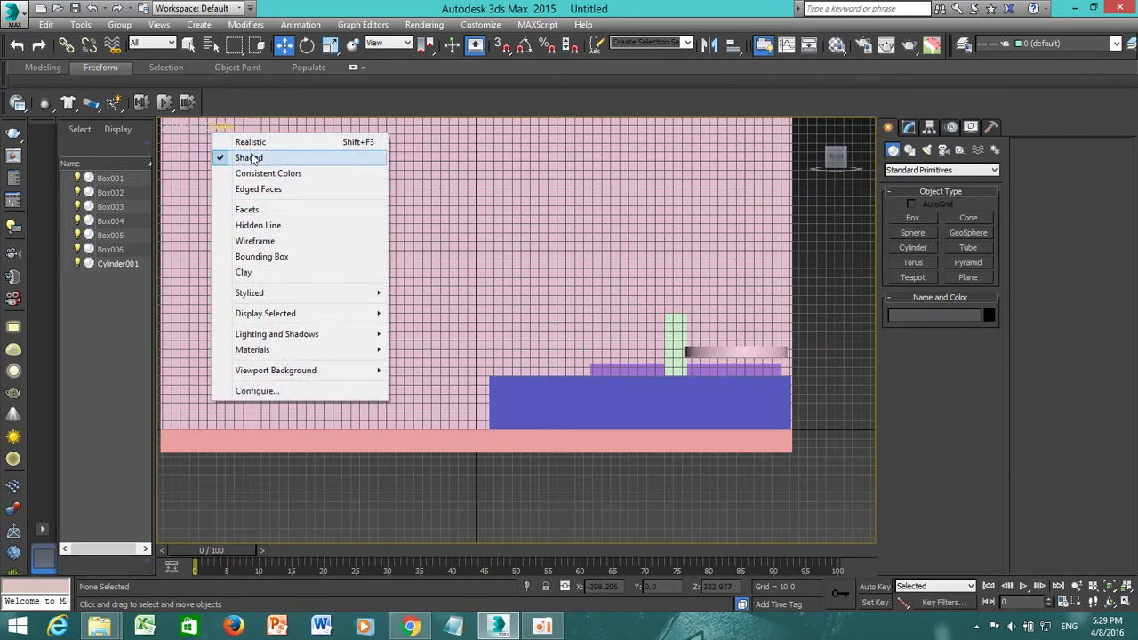
click(249, 158)
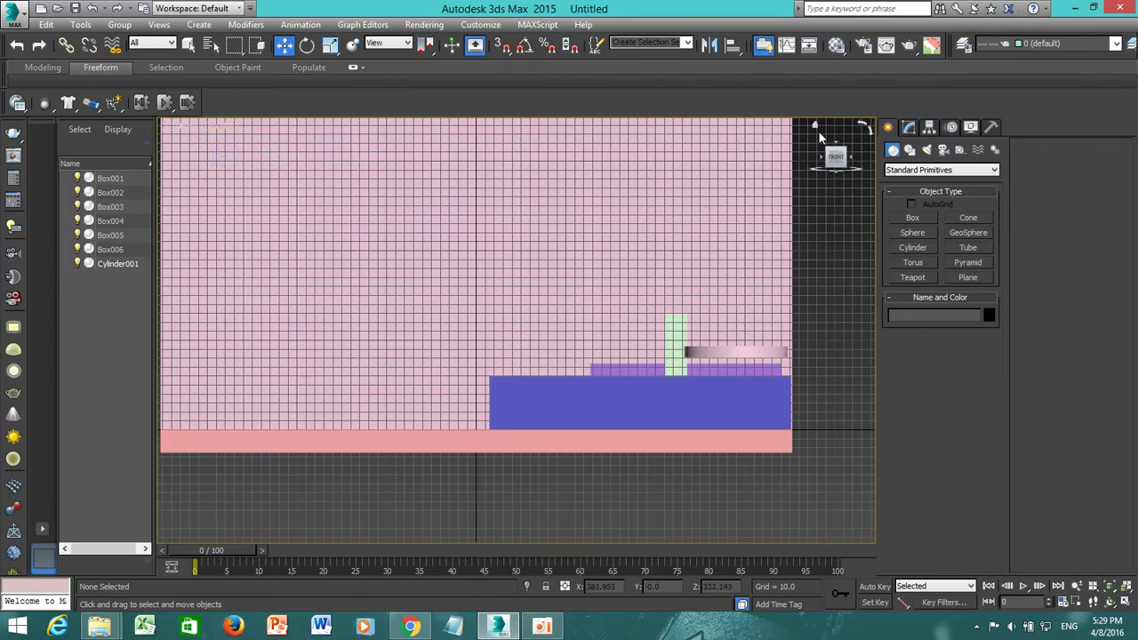
Examine the cylinder's height against the blue box and the reference column from the side, and return to the angled room view.
click(814, 126)
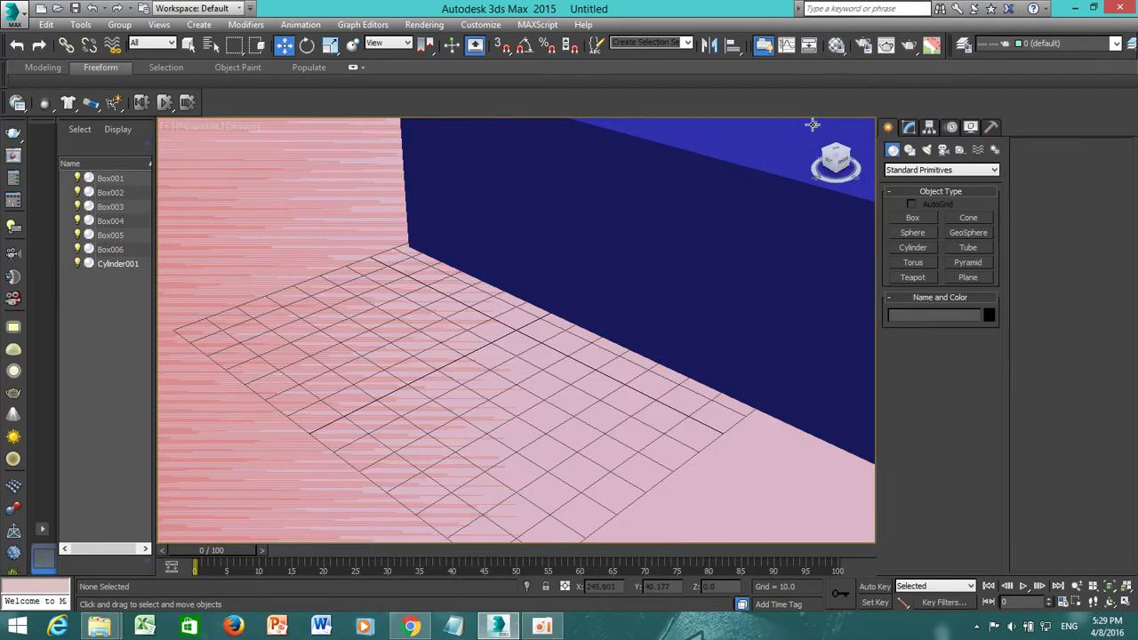
scroll(627, 257, down, 5)
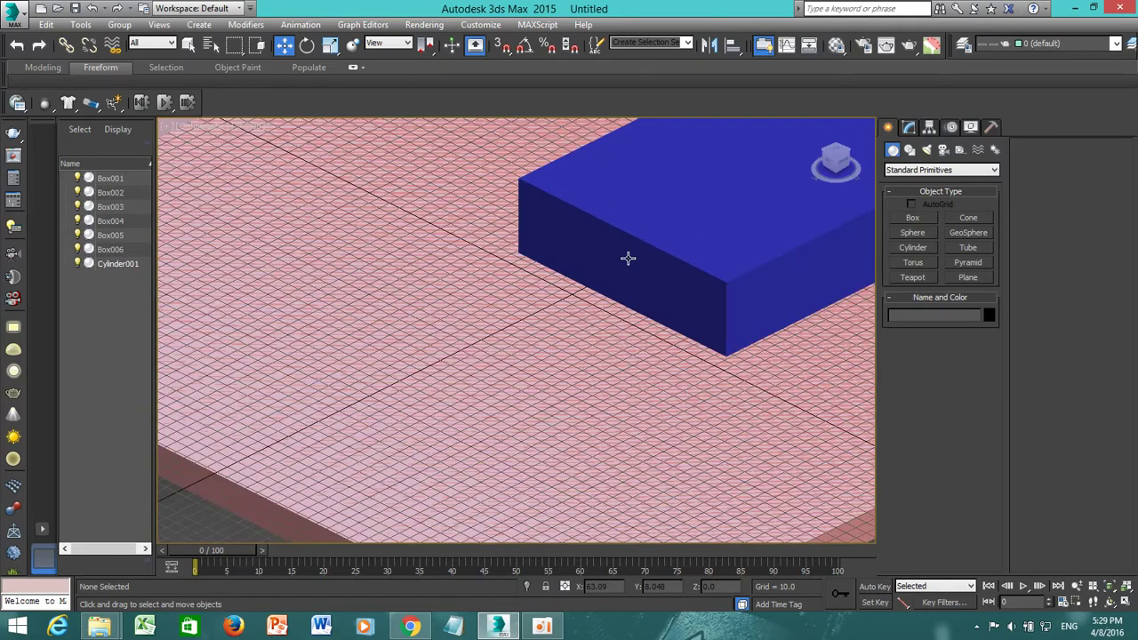
alt+middle_drag(662, 243, 621, 281)
scroll(619, 277, down, 2)
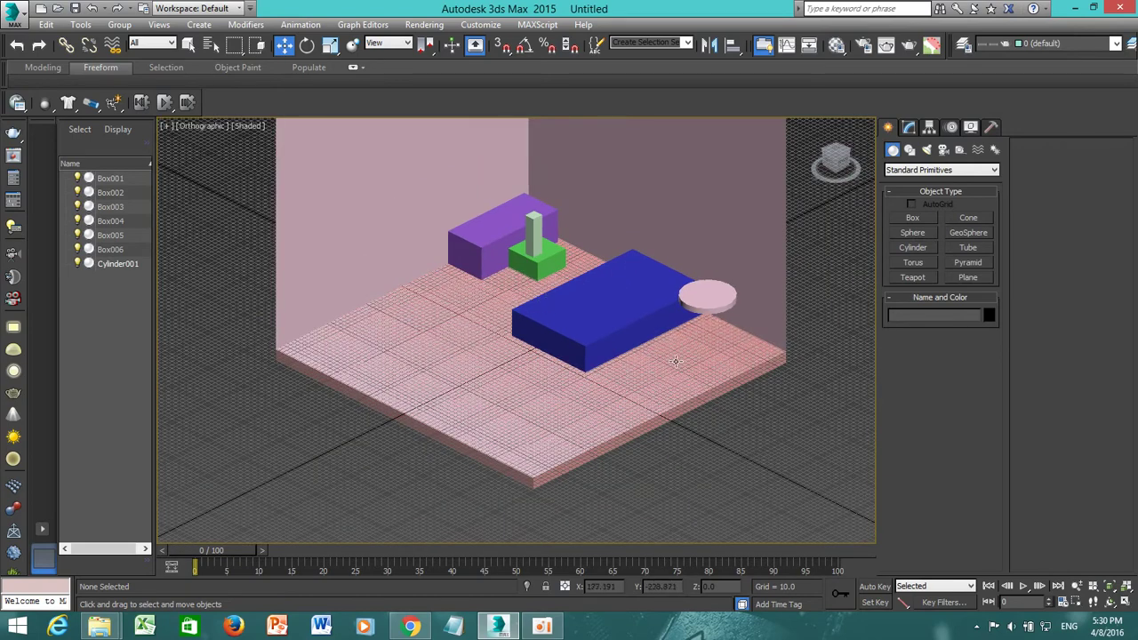
alt+middle_drag(572, 330, 749, 347)
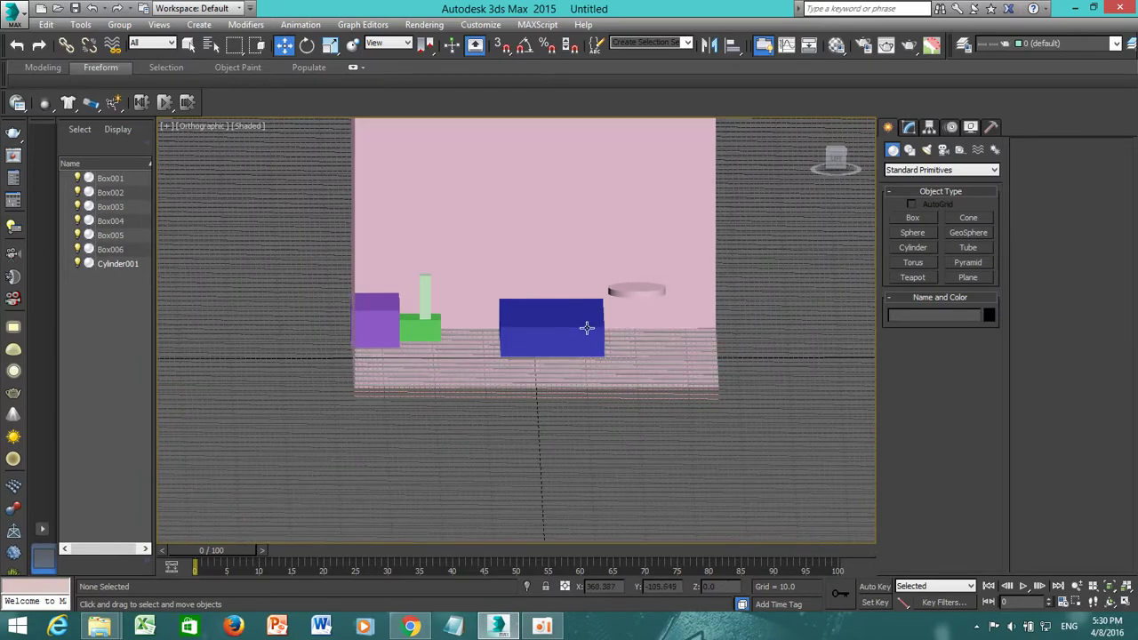
key(f)
middle_drag(738, 290, 716, 302)
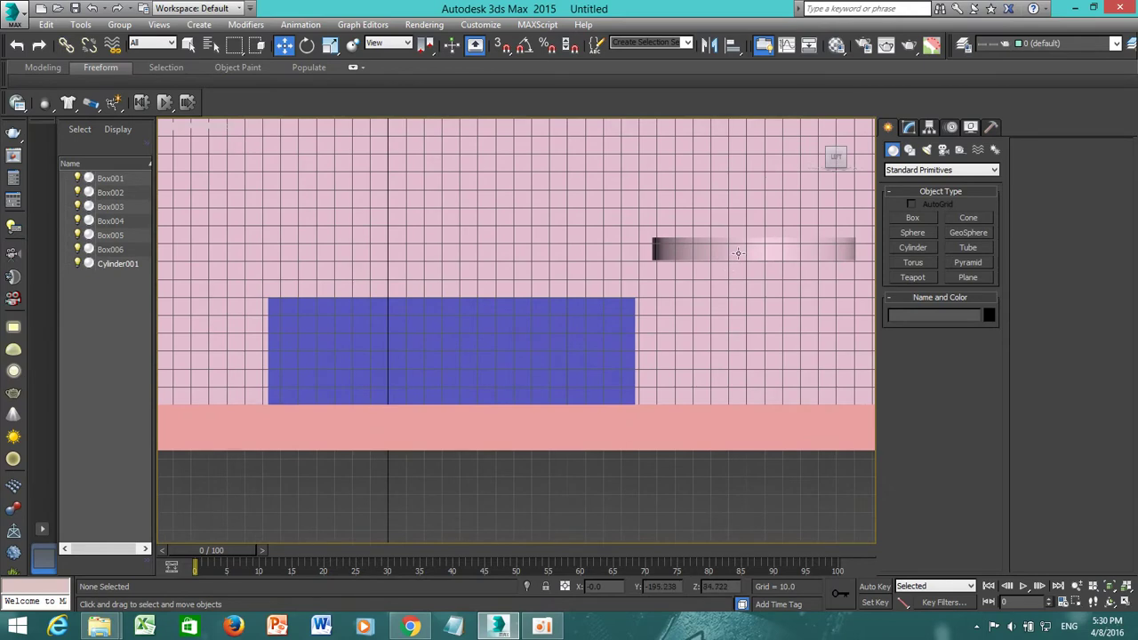
scroll(535, 335, down, 3)
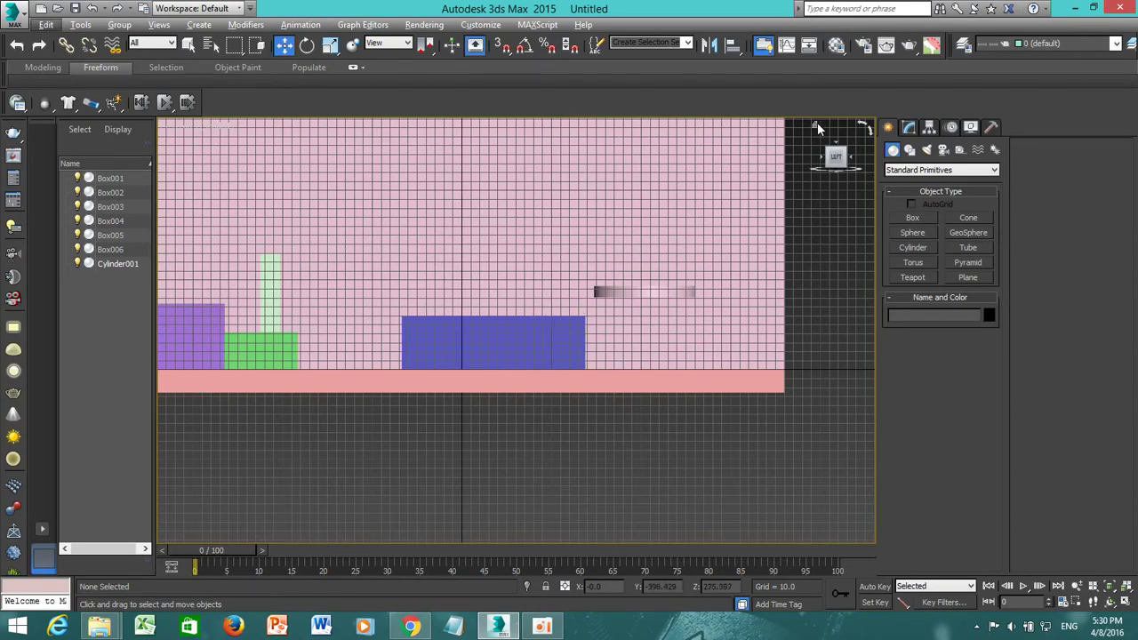
click(817, 123)
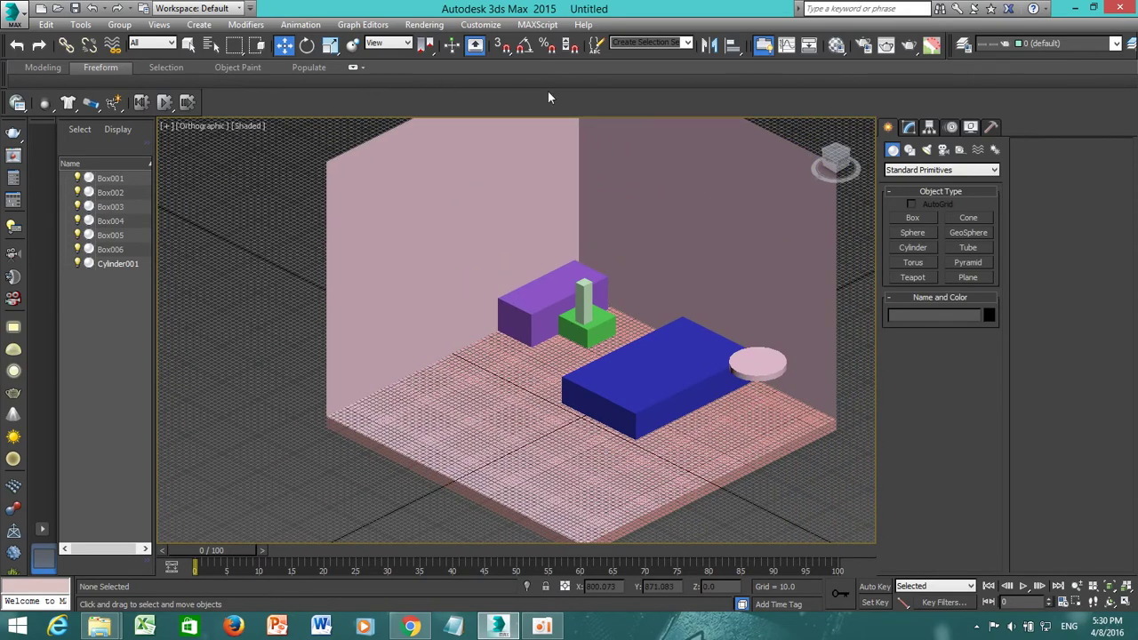
Create a box about 131 long, 171 wide and 182 high, and move it into the lighter wall at about Y 402, Z 96.
click(917, 218)
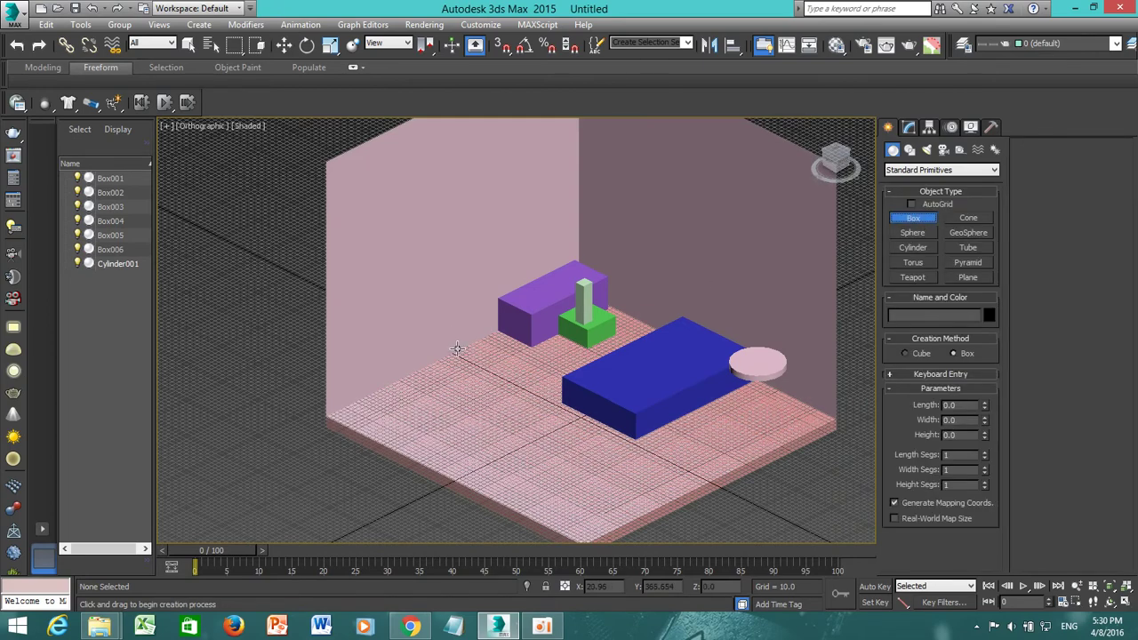
drag(456, 350, 564, 344)
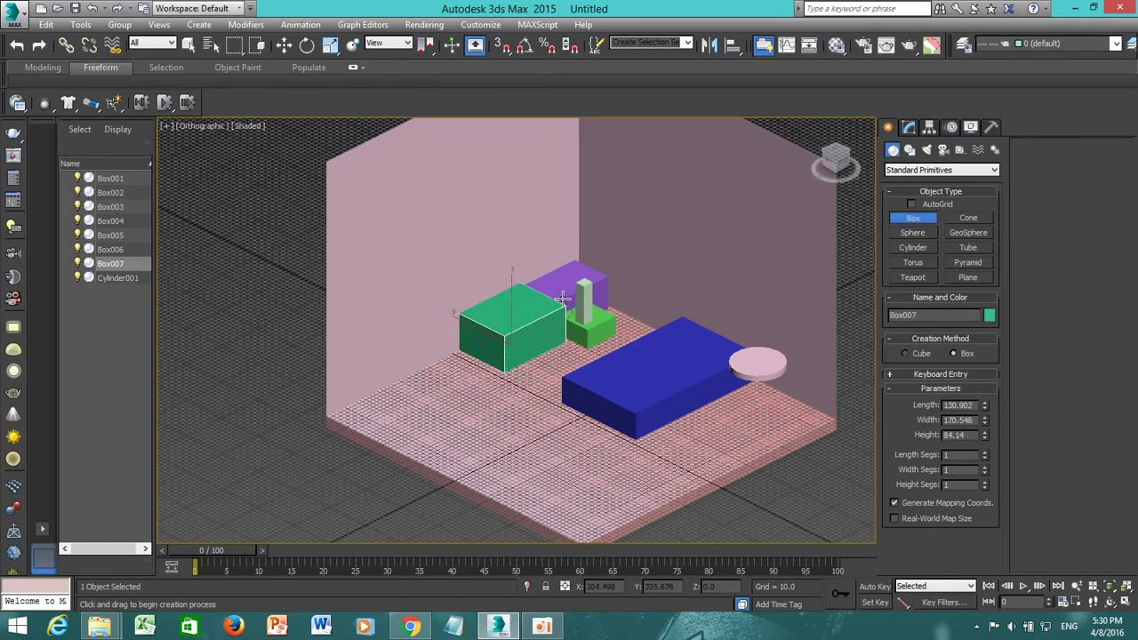
click(561, 250)
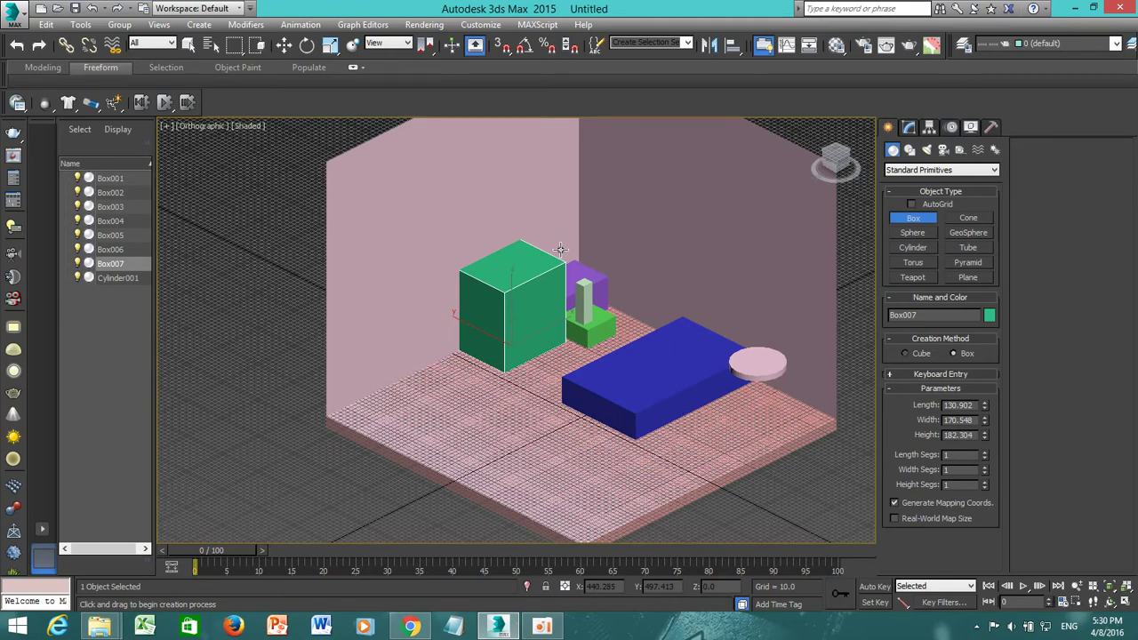
key(w)
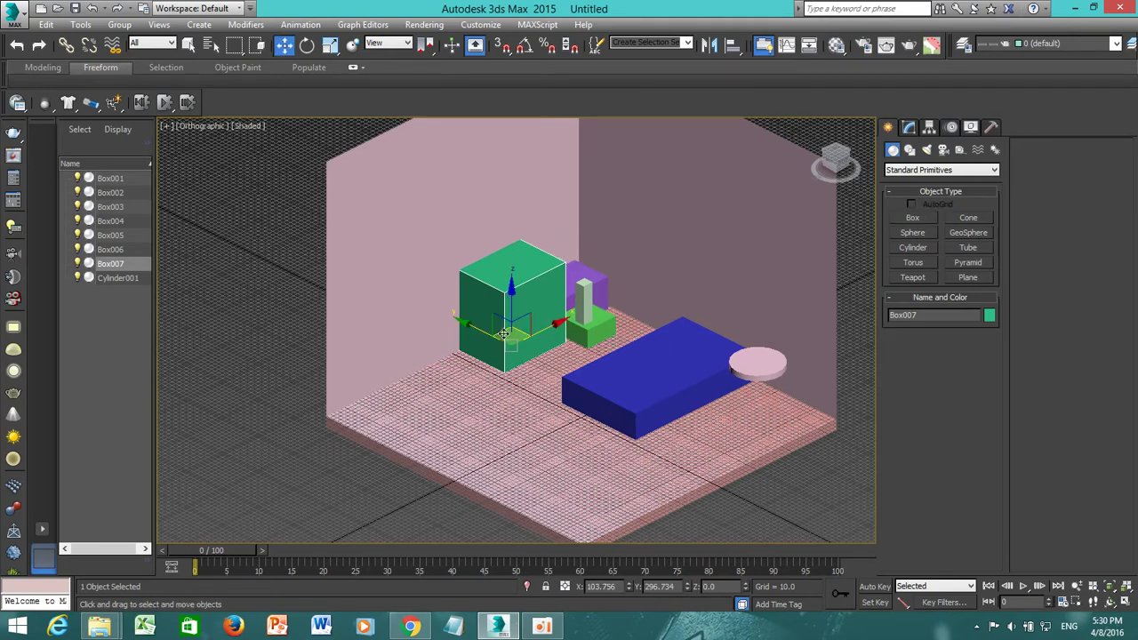
drag(477, 330, 441, 314)
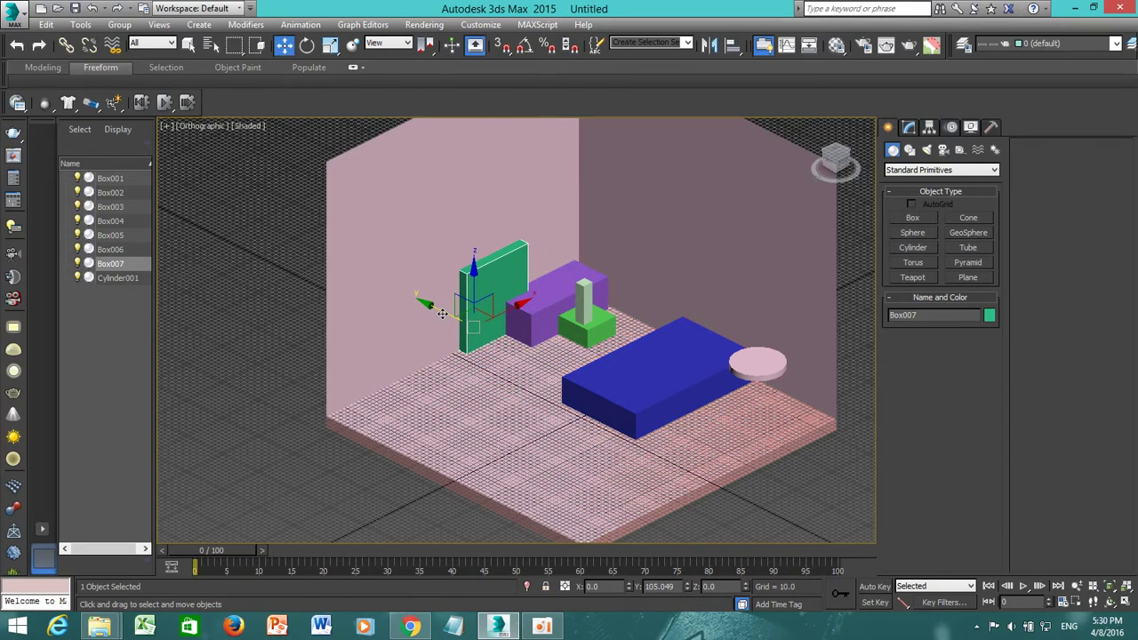
drag(476, 272, 481, 233)
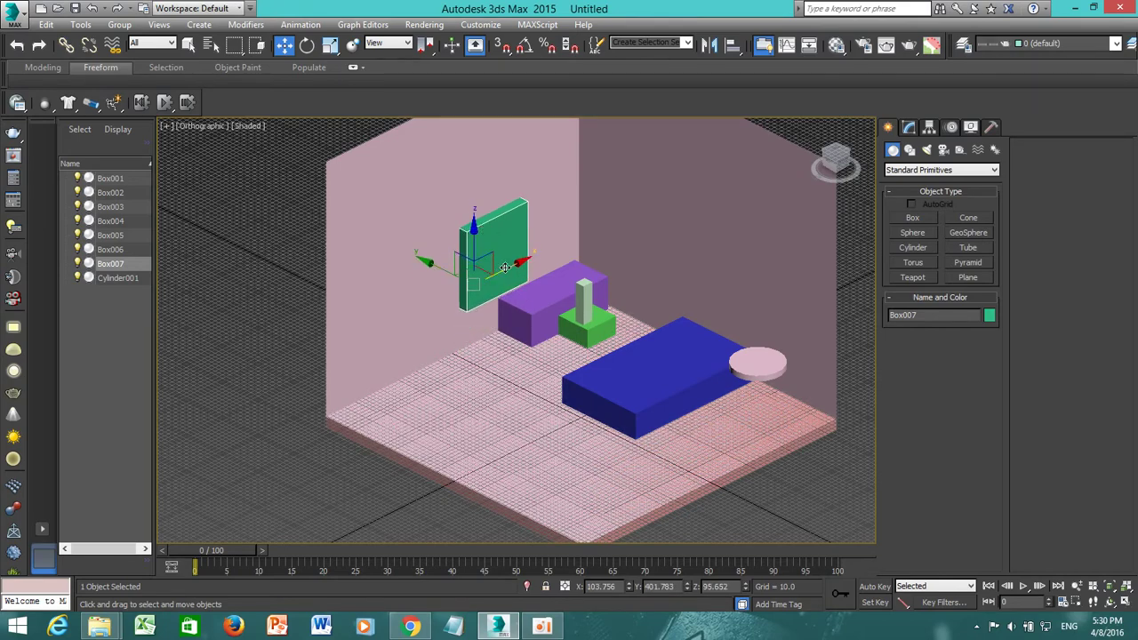
Copy the teal wall box along X to about -116, and reselect the original box.
shift+drag(505, 266, 427, 307)
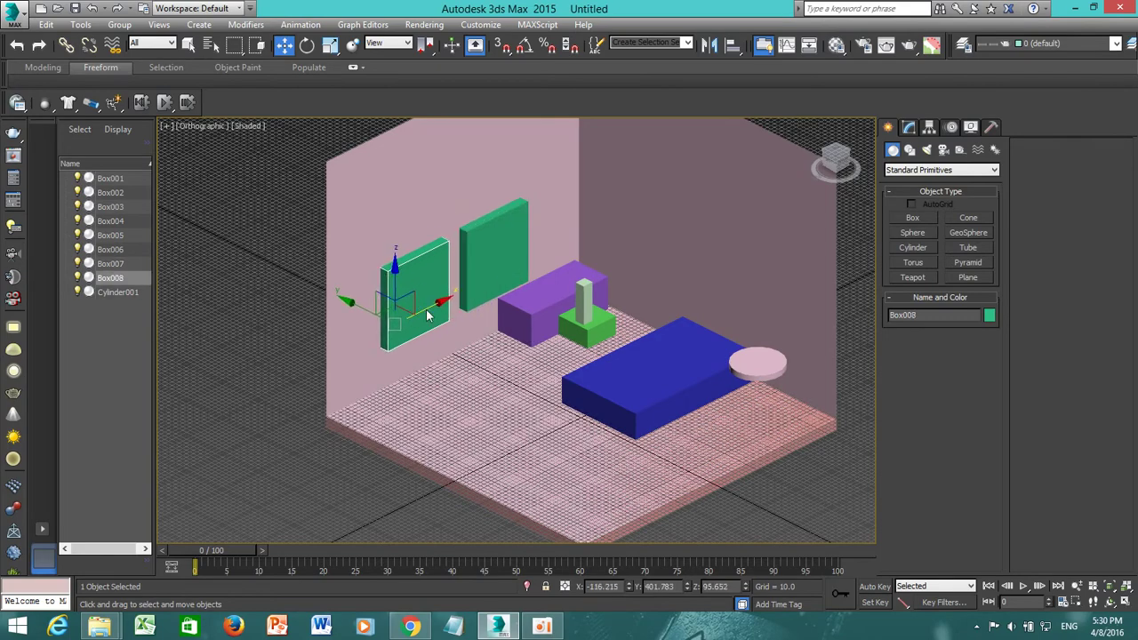
click(569, 374)
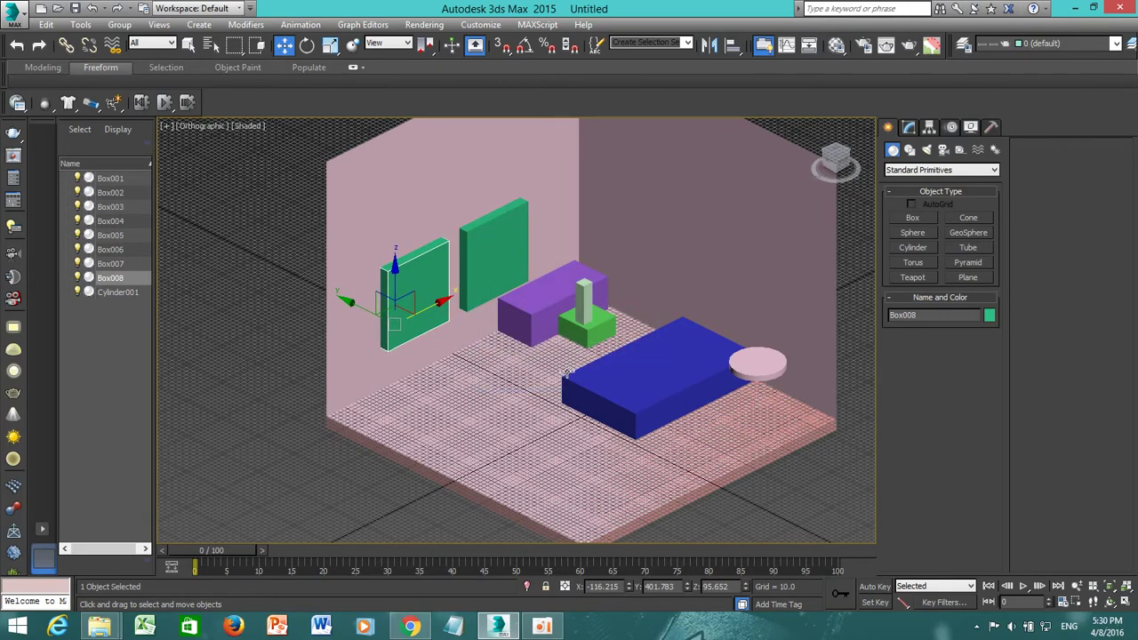
click(491, 277)
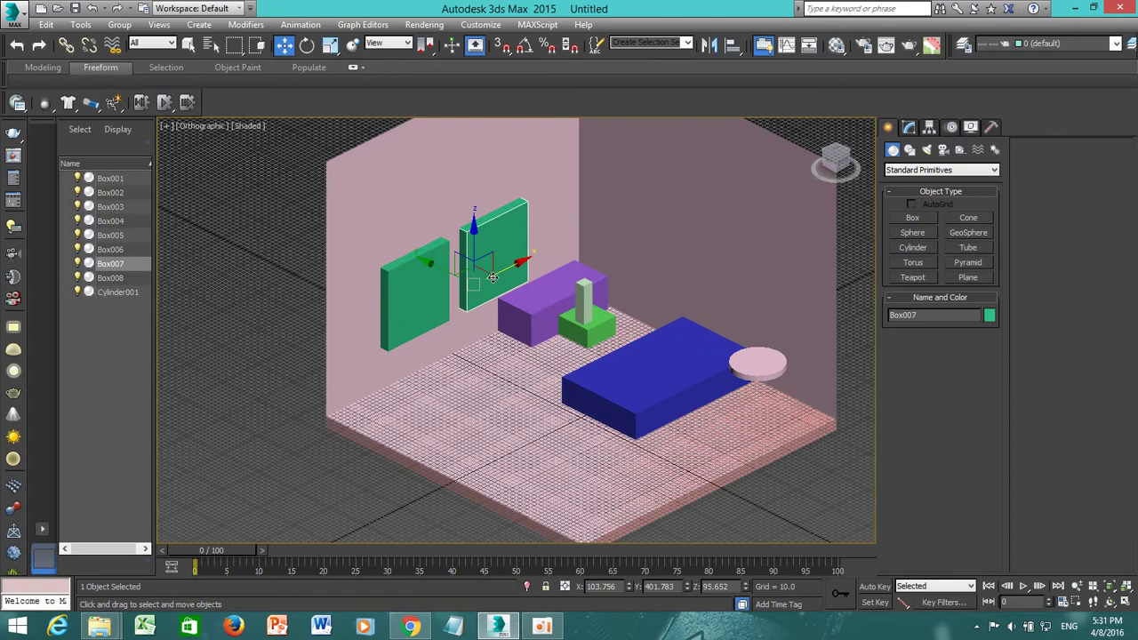
Hide the grid in the front view and shift both green wall boxes together slightly along positive X.
shift+drag(512, 267, 587, 238)
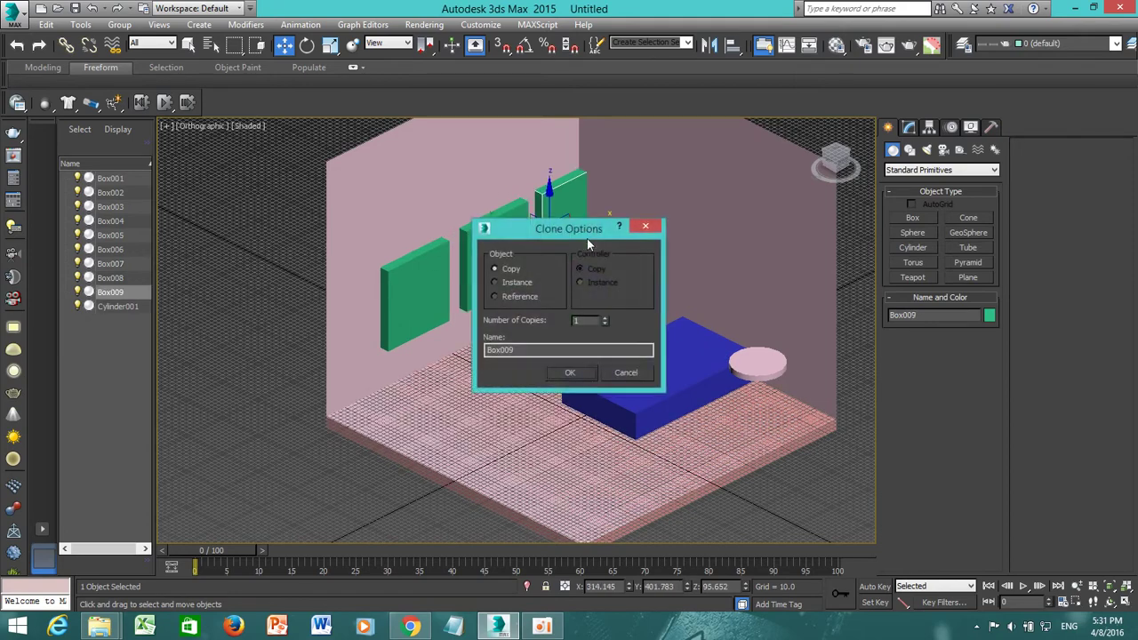
click(626, 373)
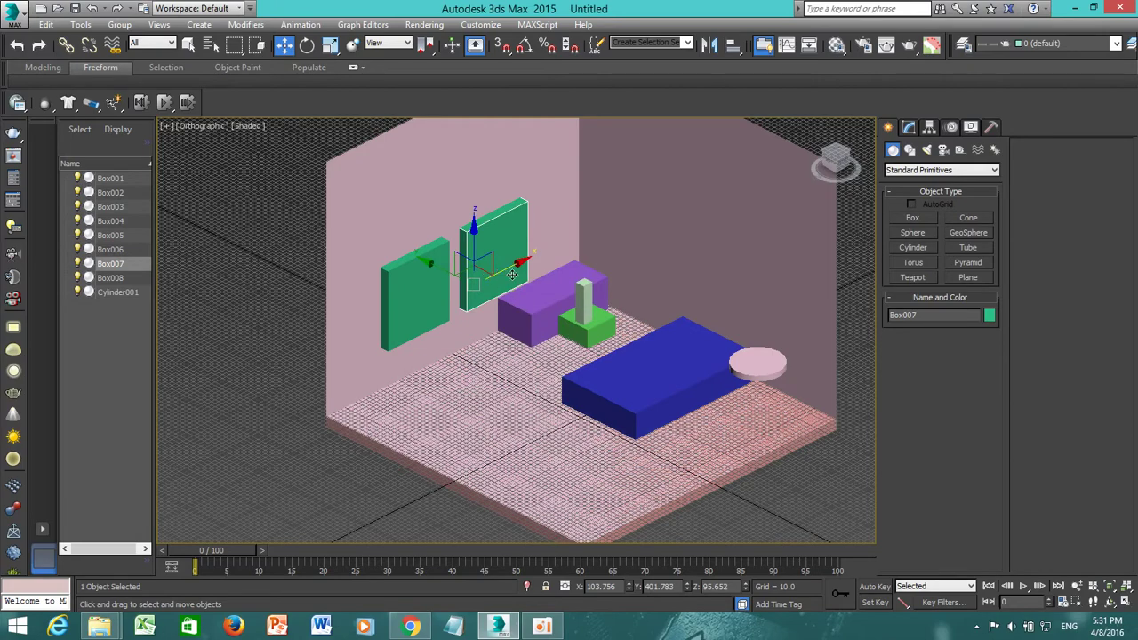
click(848, 165)
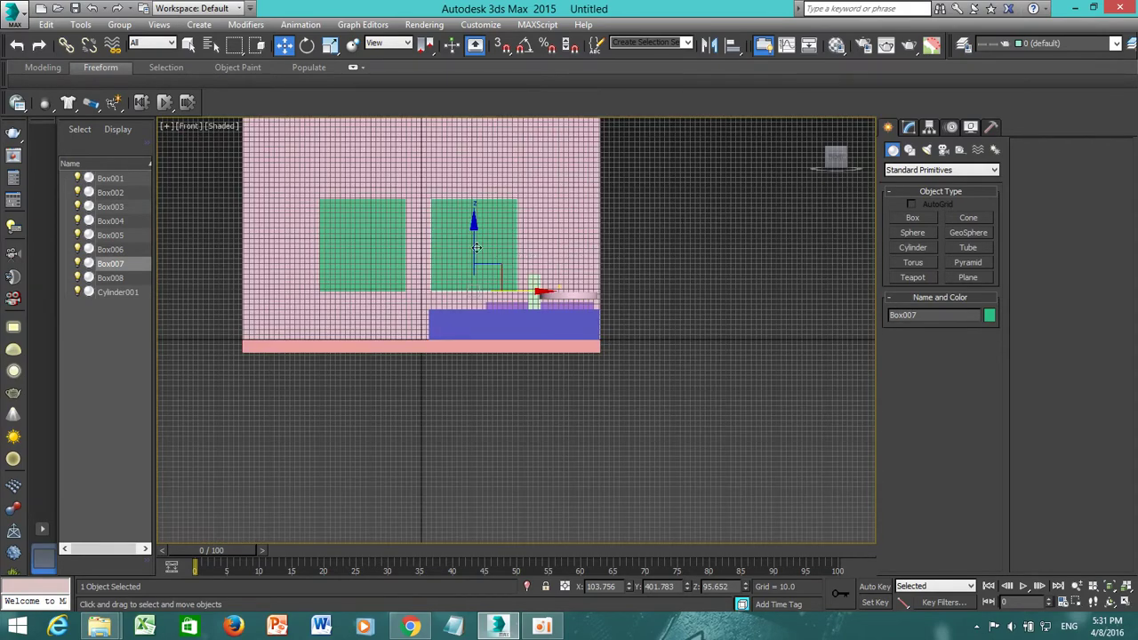
key(g)
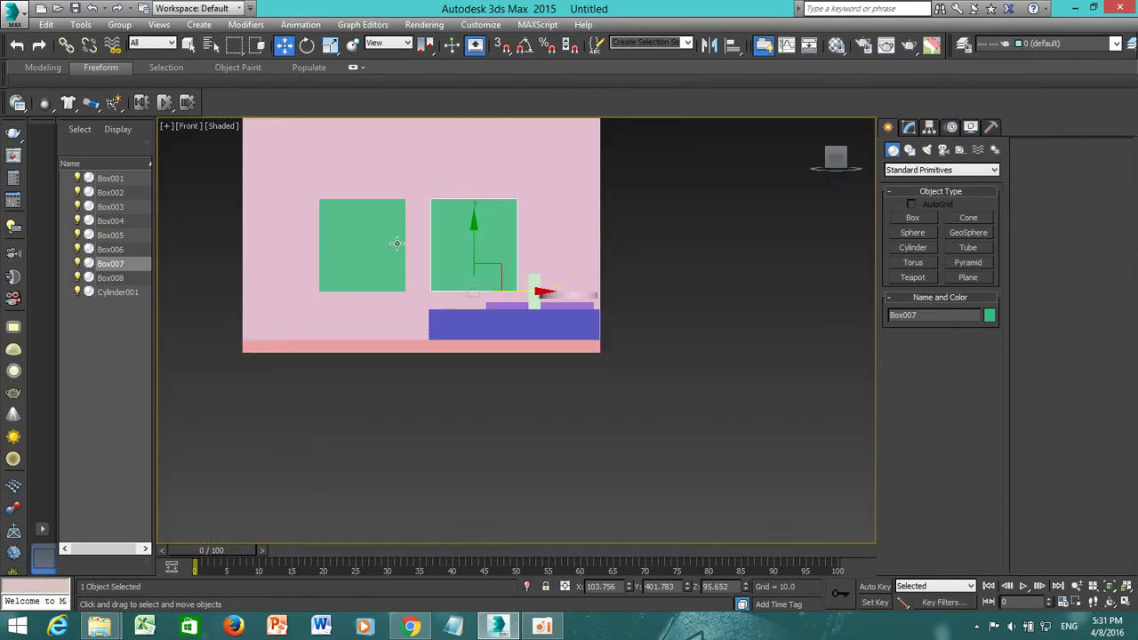
ctrl+click(389, 243)
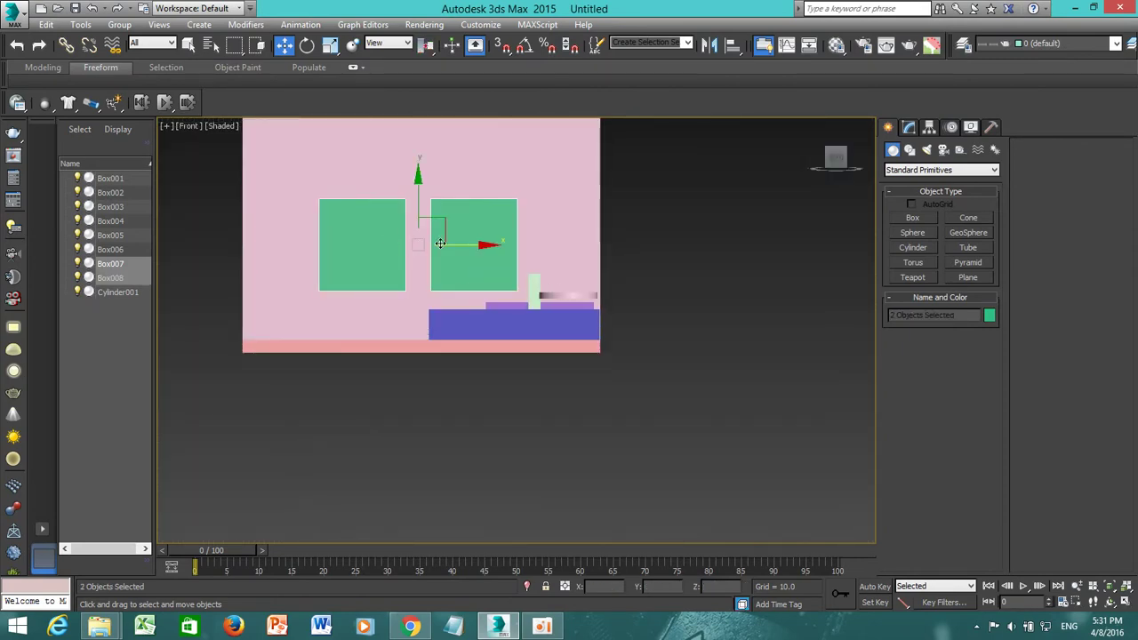
drag(465, 244, 473, 245)
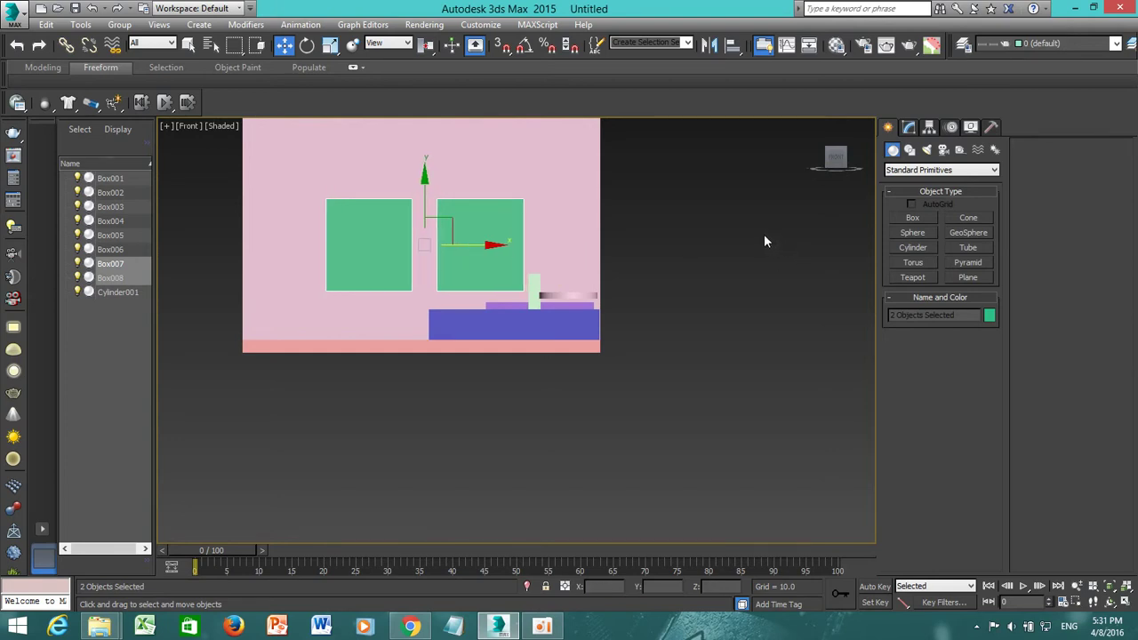
click(692, 255)
Move the purple box and the small green box together along negative X until the purple box's end lines up with the blue box's end.
middle_drag(675, 257, 685, 278)
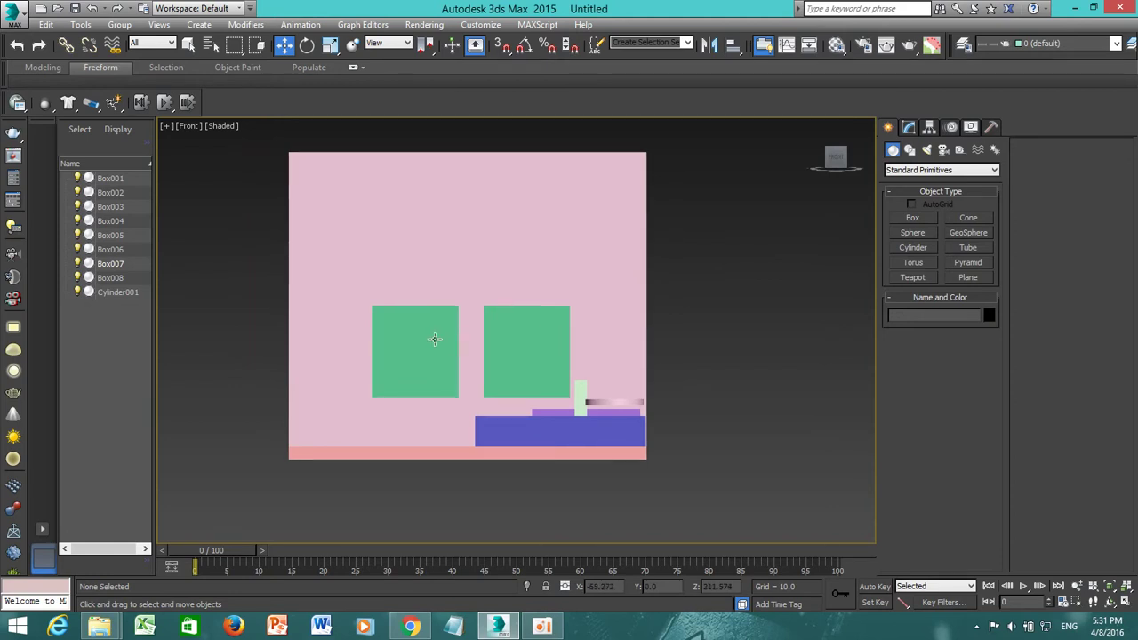
click(563, 410)
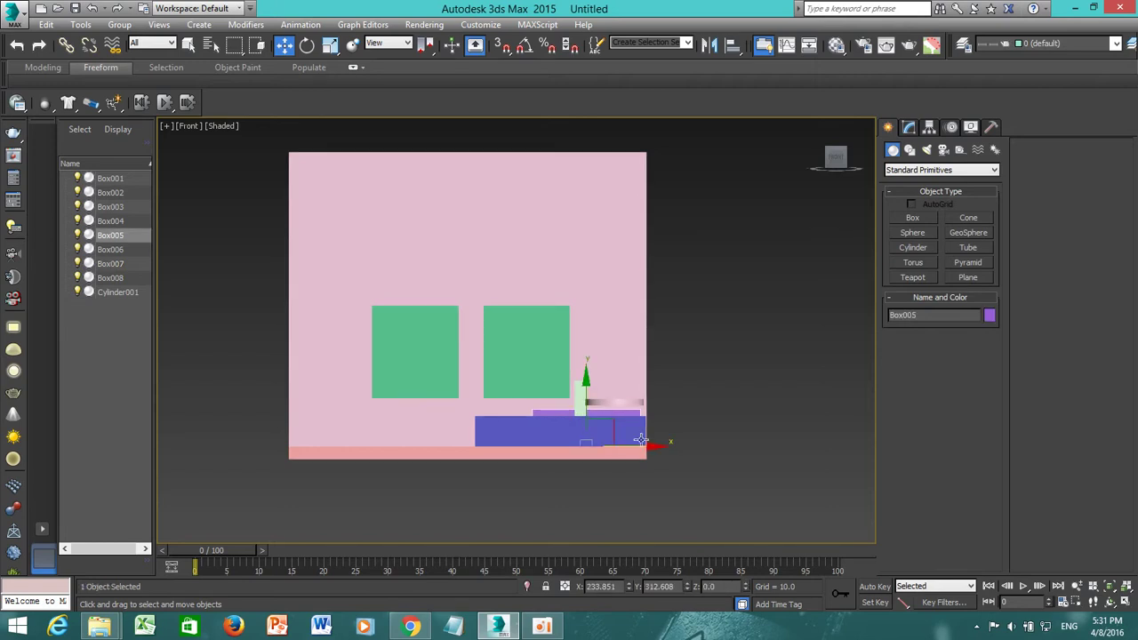
mouse_move(651, 446)
mouse_down()
mouse_move(592, 446)
mouse_move(650, 446)
mouse_up()
alt+middle_drag(676, 415, 679, 437)
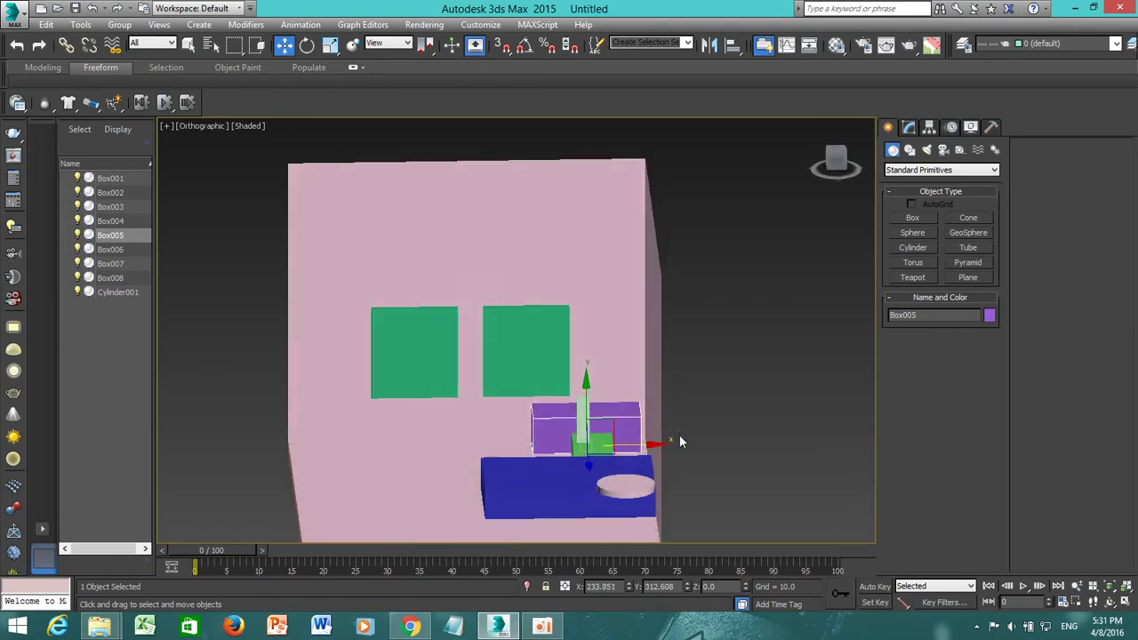
click(600, 454)
ctrl+click(626, 424)
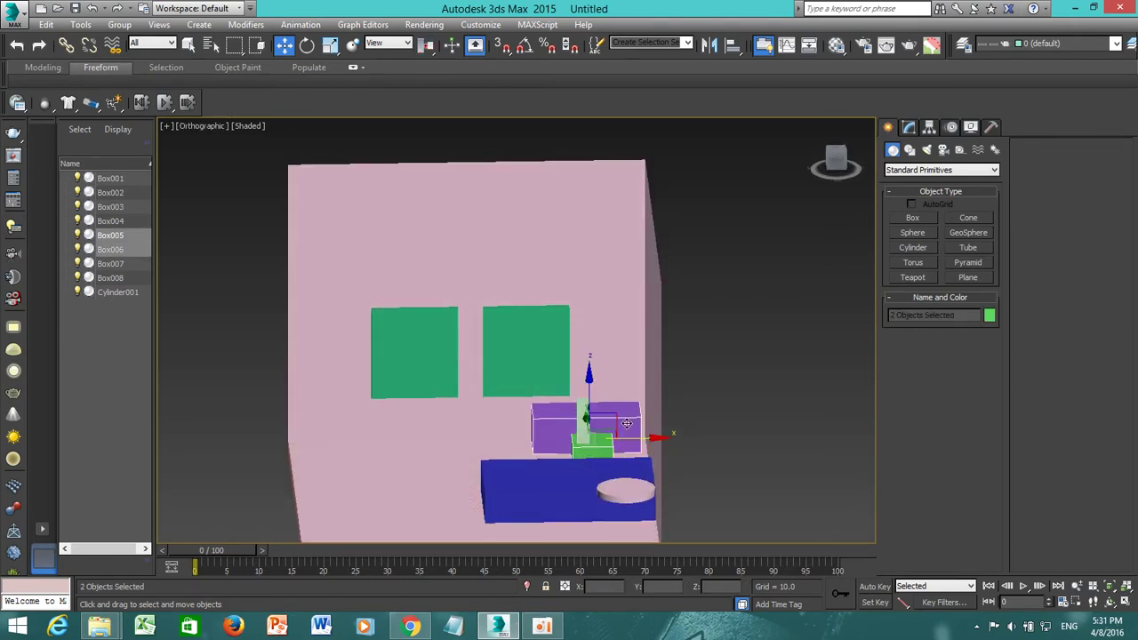
click(835, 160)
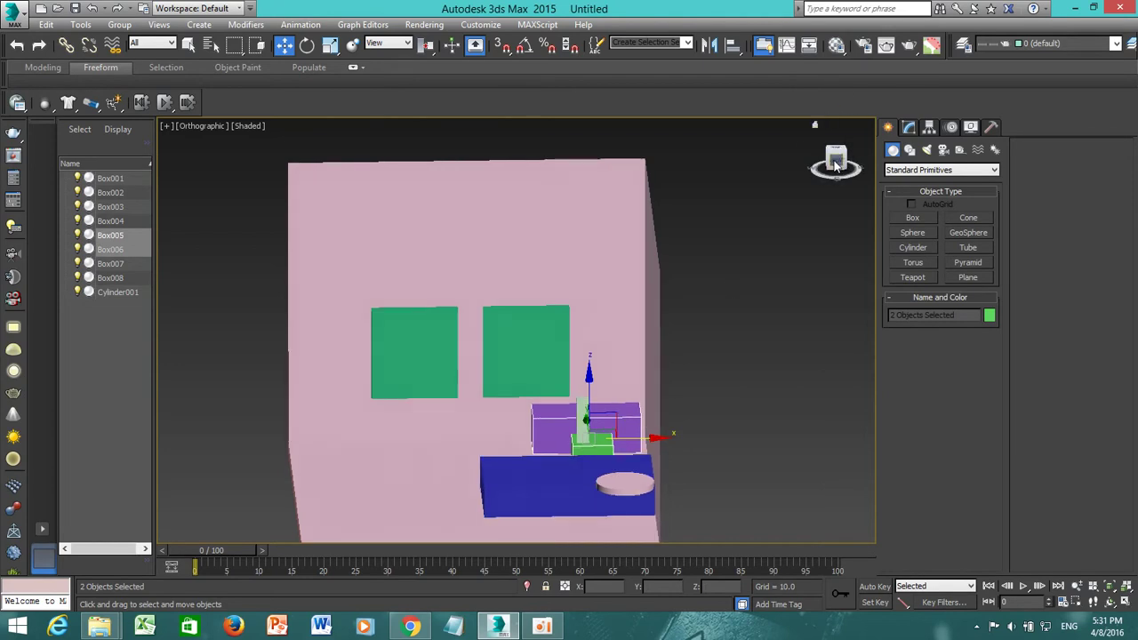
drag(656, 440, 598, 443)
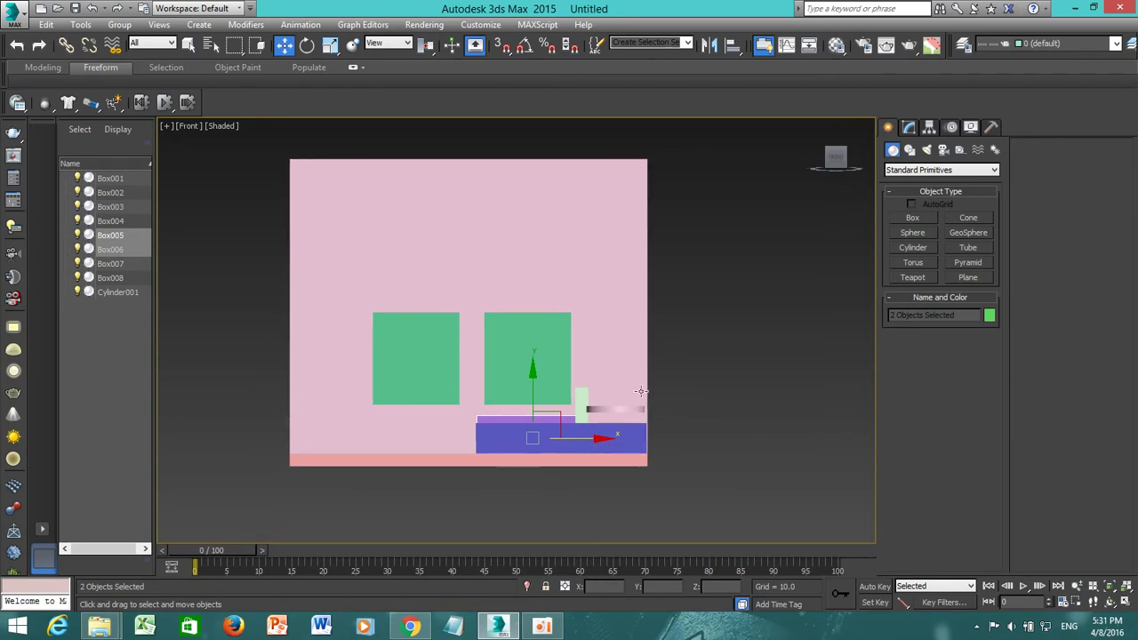
click(706, 358)
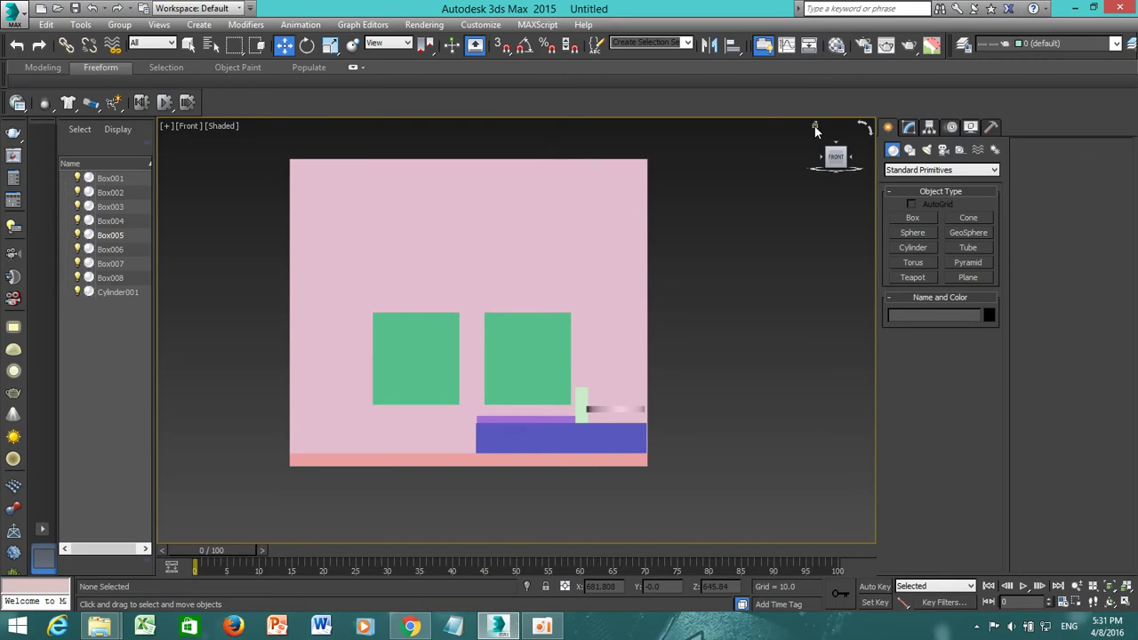
Create a box about 202 long, 85 wide and 64 high on the floor between the reference column and the darker wall, in the orthographic home view.
click(815, 125)
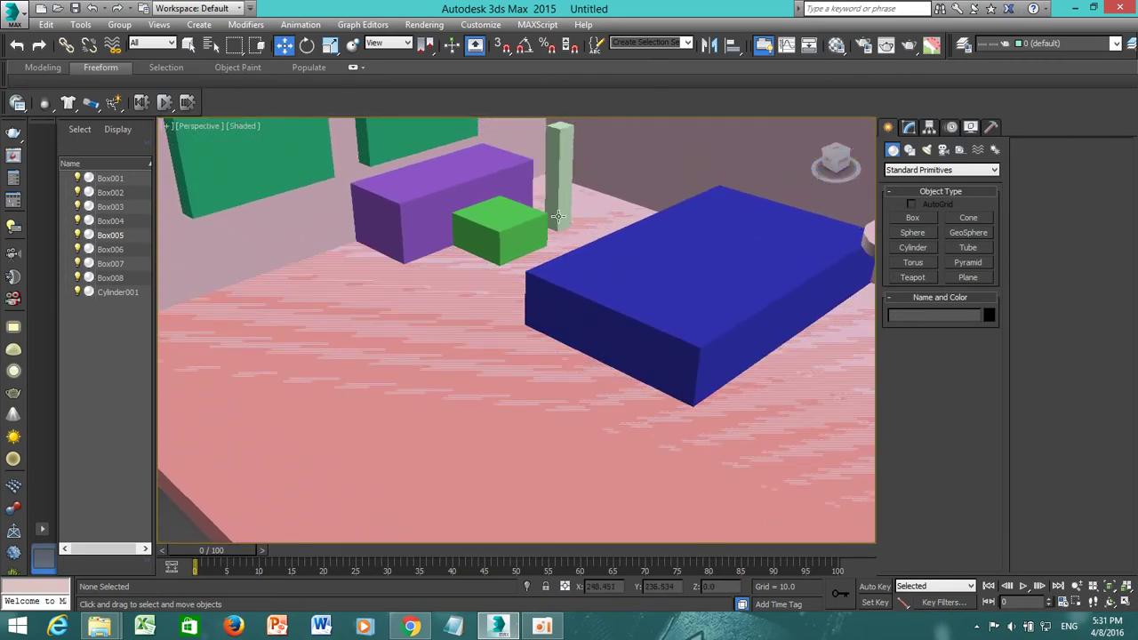
key(u)
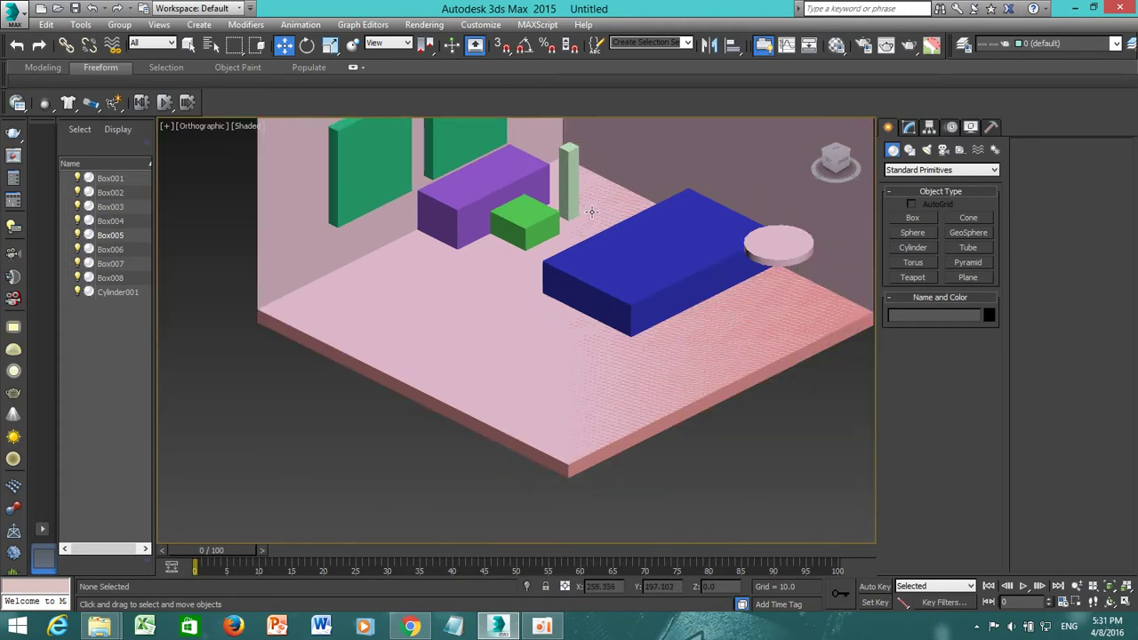
scroll(591, 211, down, 3)
middle_drag(609, 211, 599, 226)
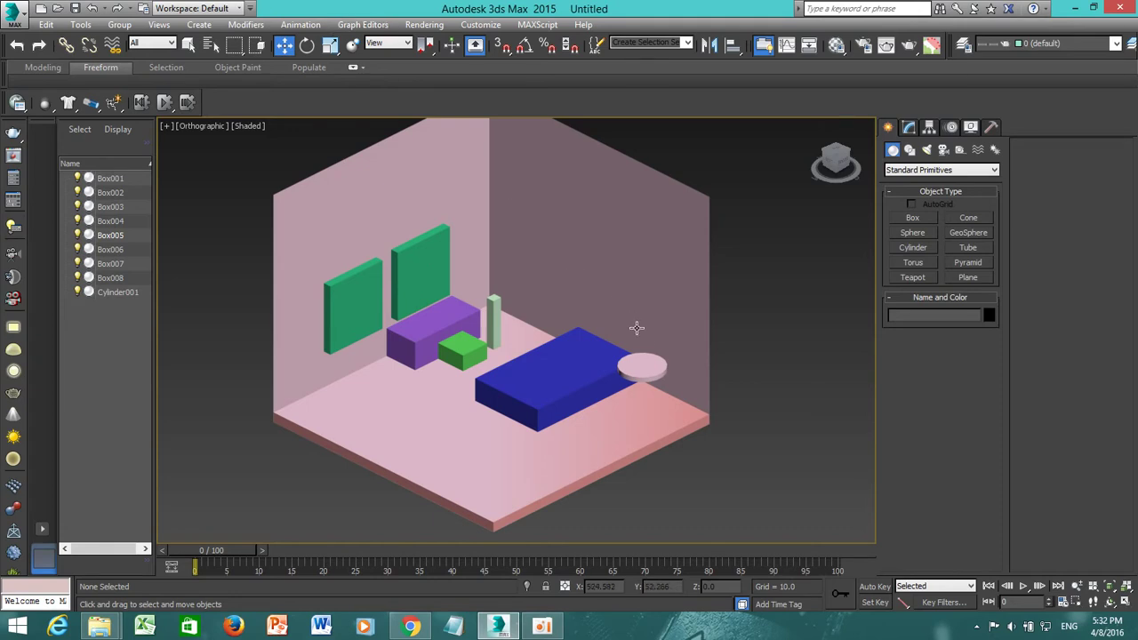
scroll(488, 354, up, 3)
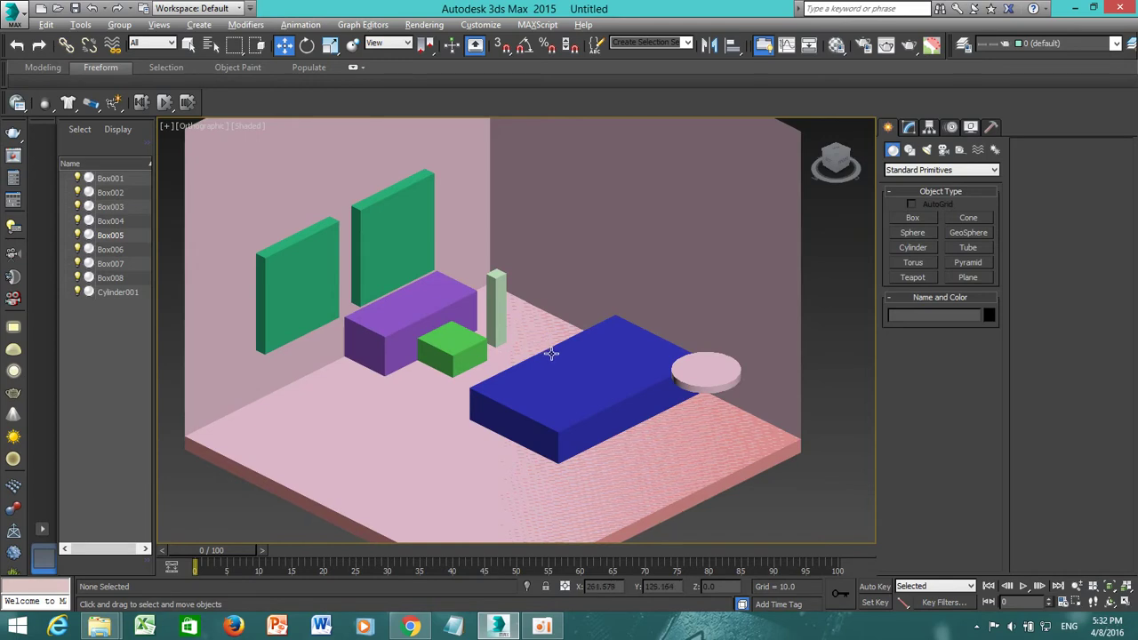
click(909, 219)
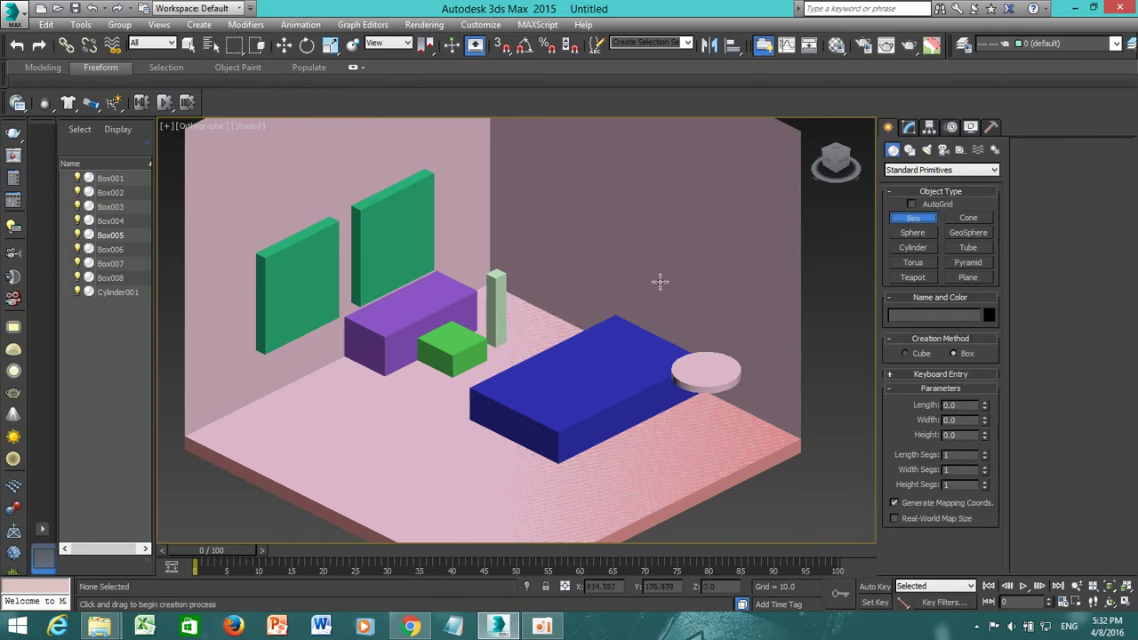
click(536, 314)
drag(536, 314, 551, 348)
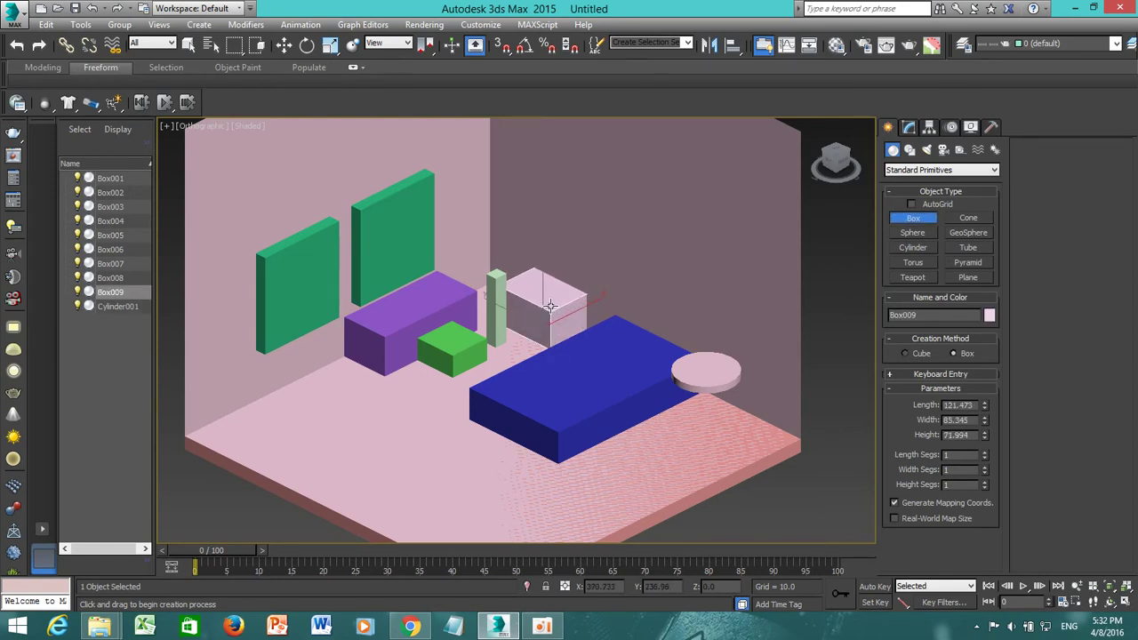
click(553, 310)
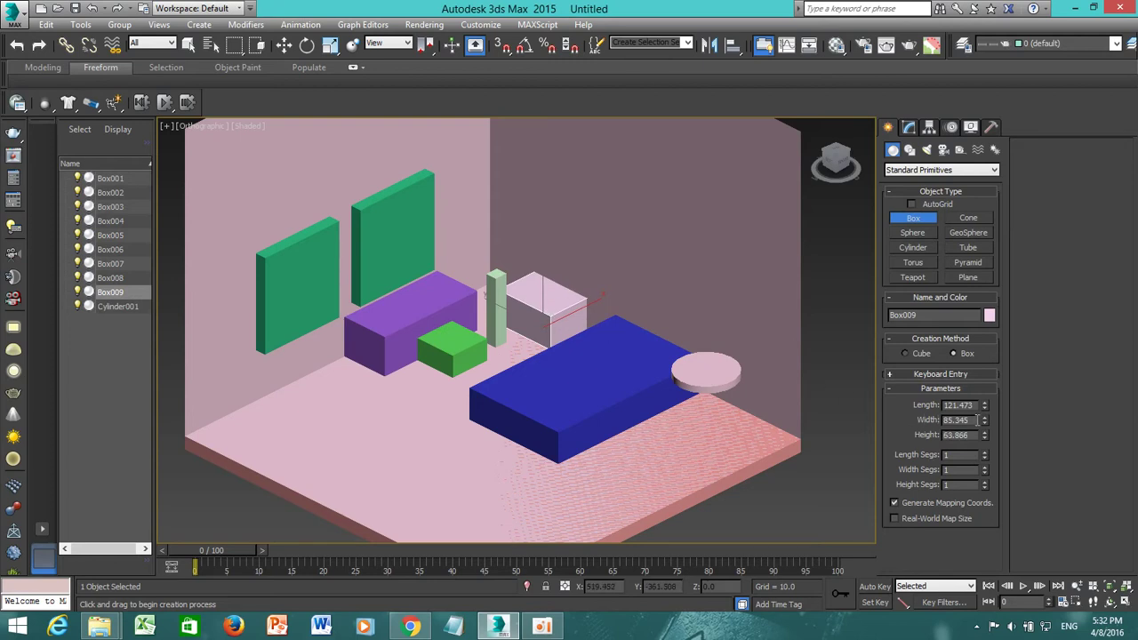
drag(983, 410, 974, 358)
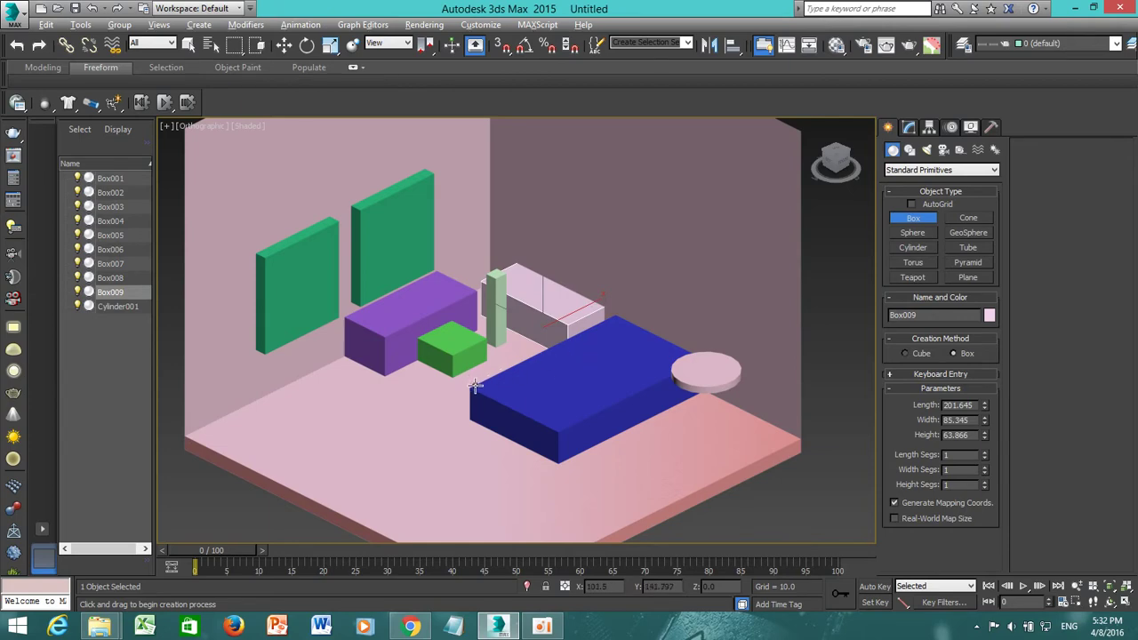
Isolate the new pink box so the rest of the room is hidden.
alt+middle_drag(485, 375, 531, 349)
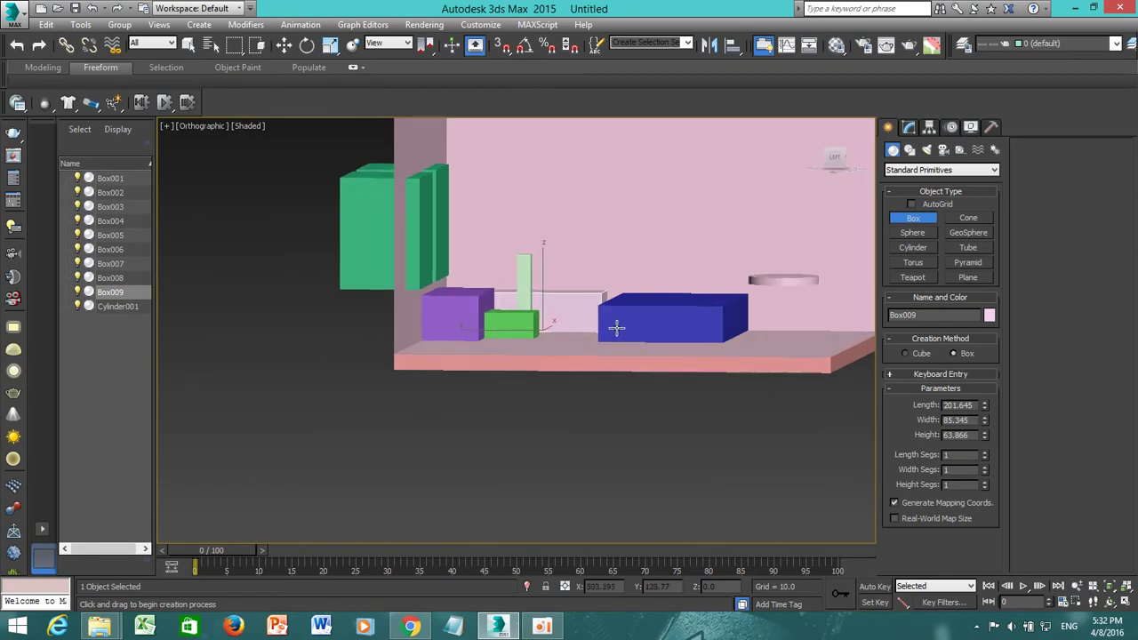
alt+middle_drag(627, 323, 600, 335)
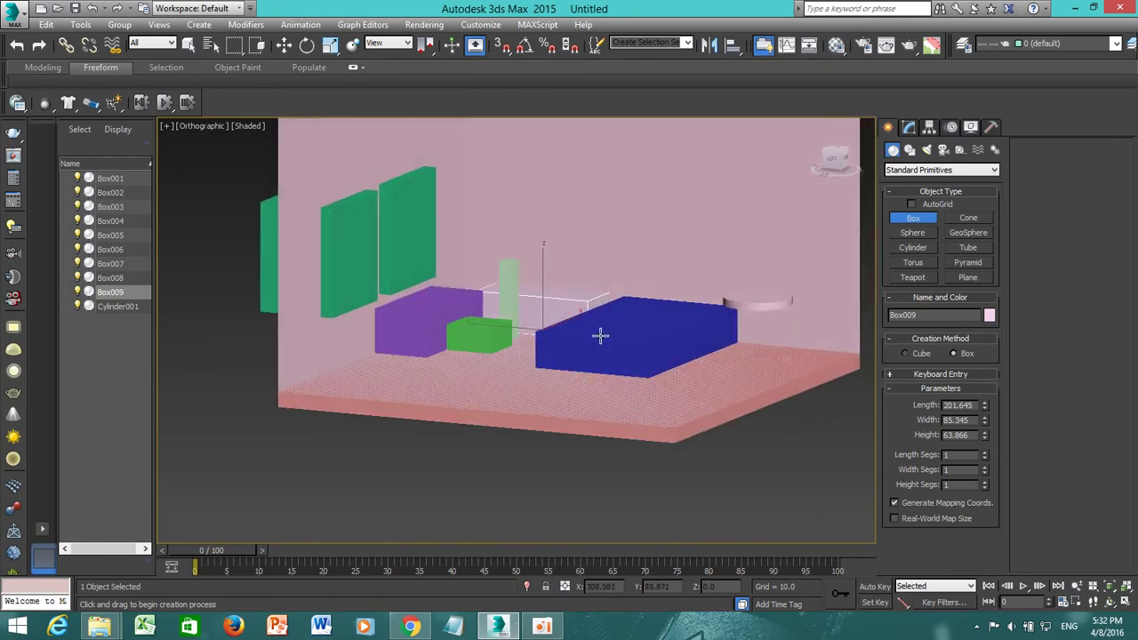
click(528, 588)
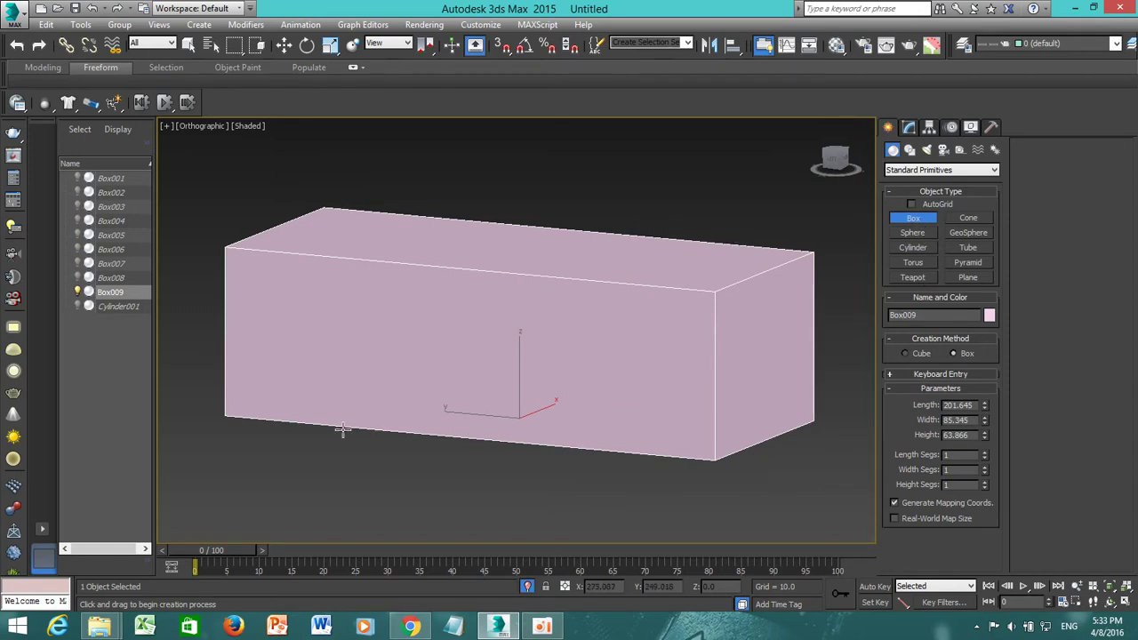
Turn on 3D snapping and create a box about 201 long, 26 wide and 57 high from the pink box's rear top corner.
click(500, 45)
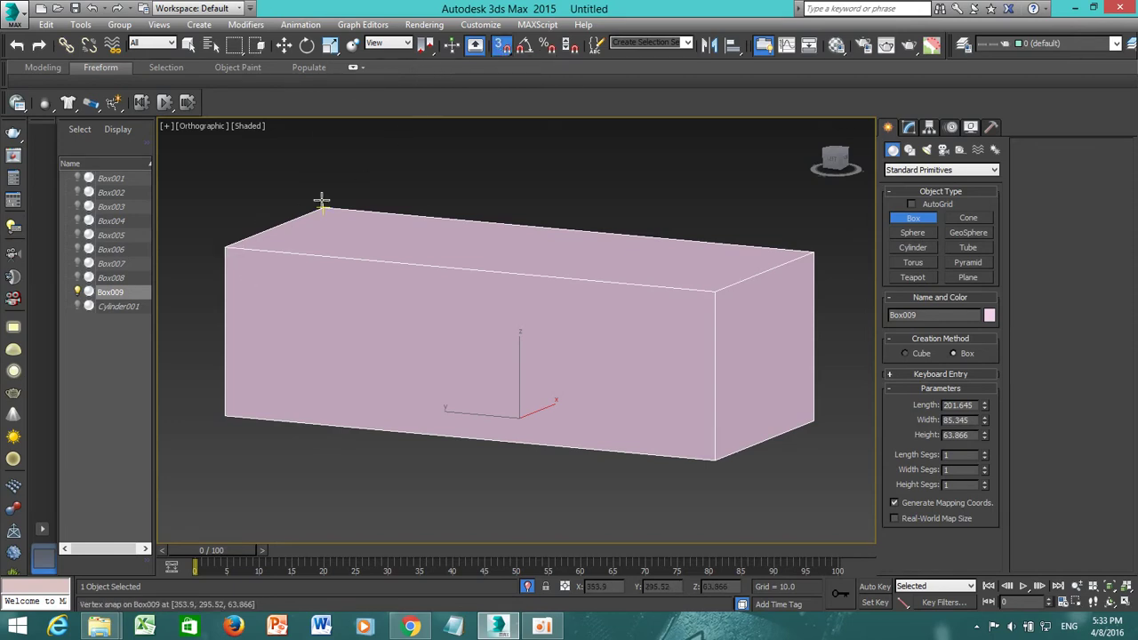
drag(323, 203, 844, 407)
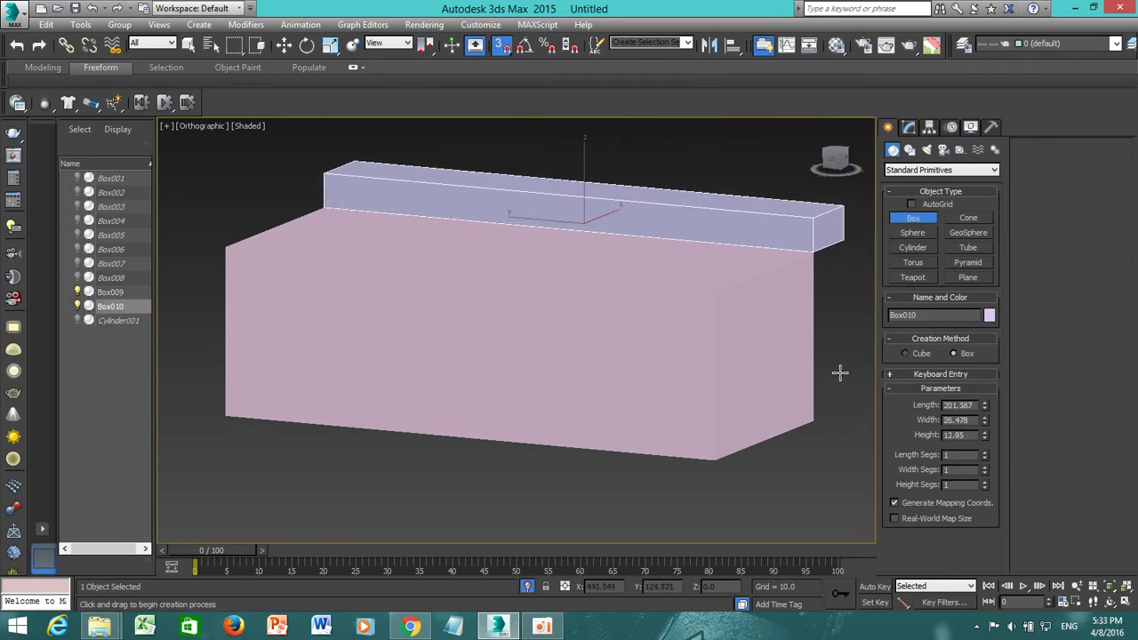
click(838, 256)
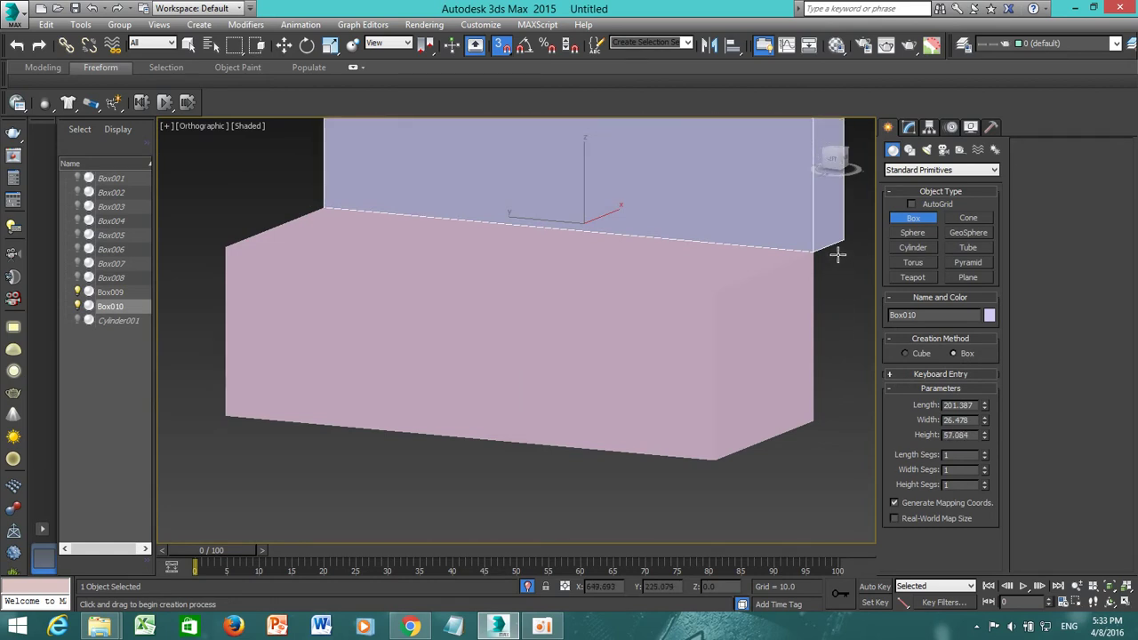
Turn off 3D snapping and move the lilac box along X to about 340, onto the rear top of the pink box.
middle_drag(823, 269, 773, 396)
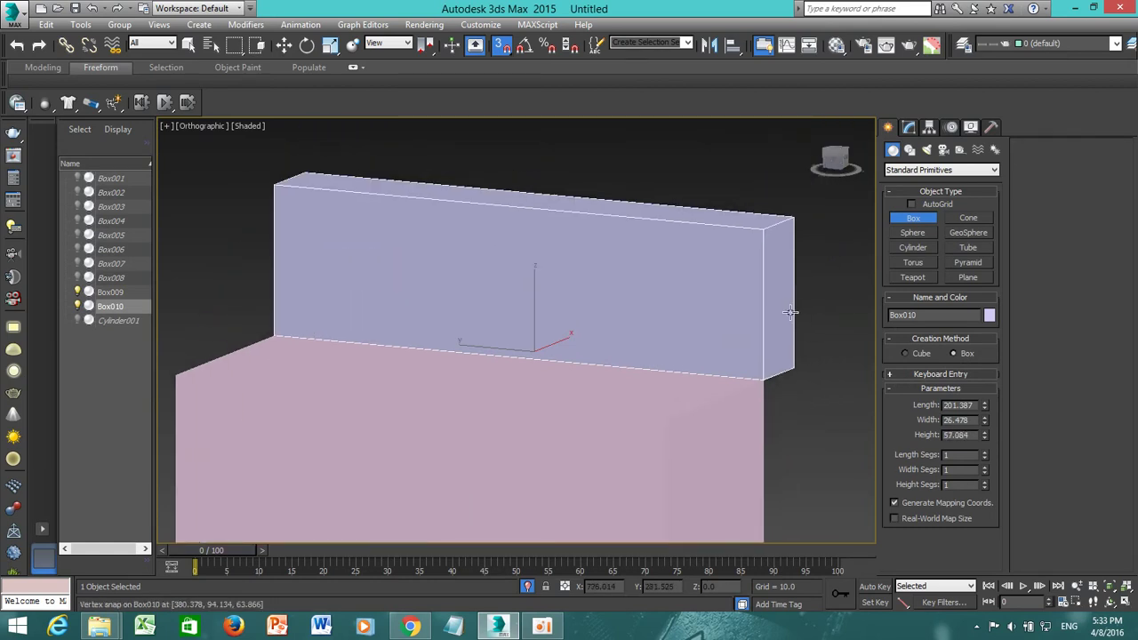
key(w)
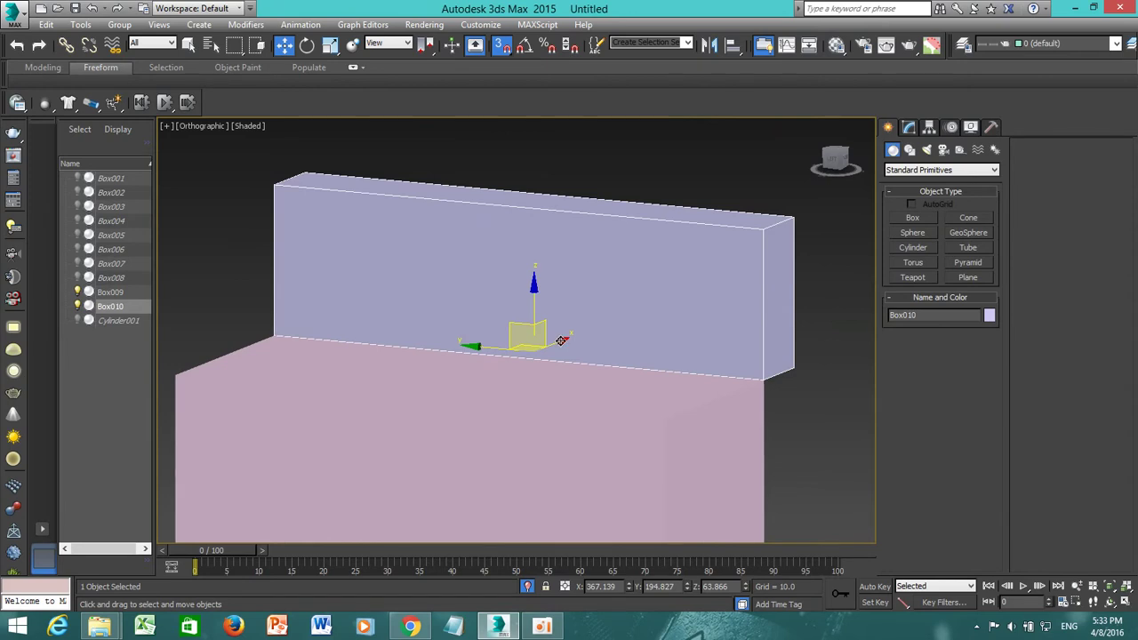
drag(558, 338, 574, 119)
click(501, 45)
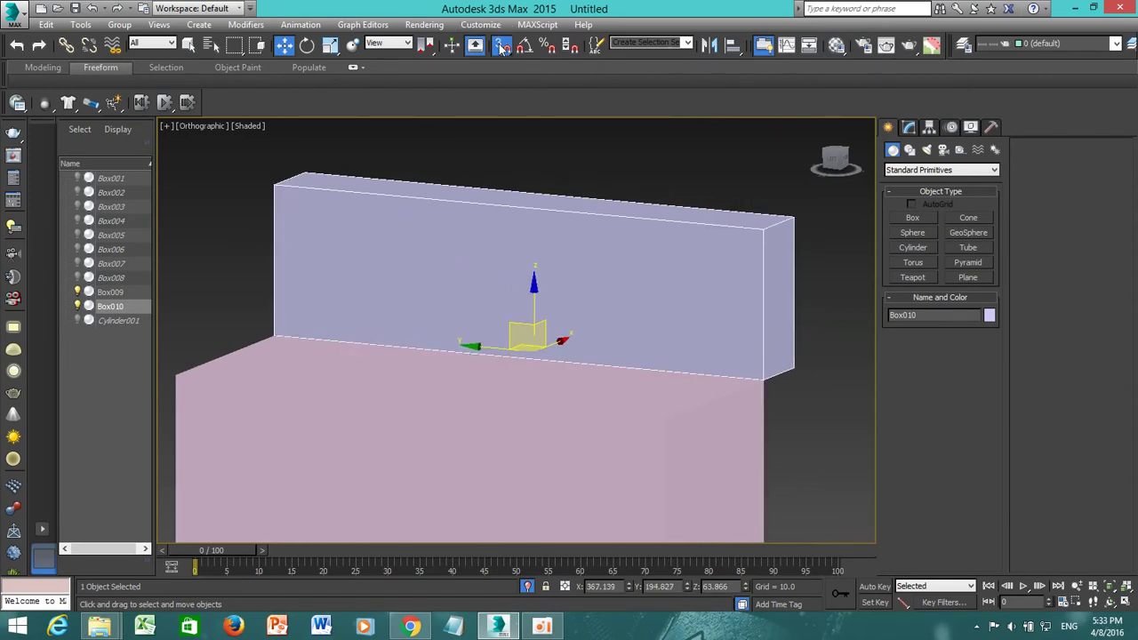
alt+middle_drag(663, 289, 594, 330)
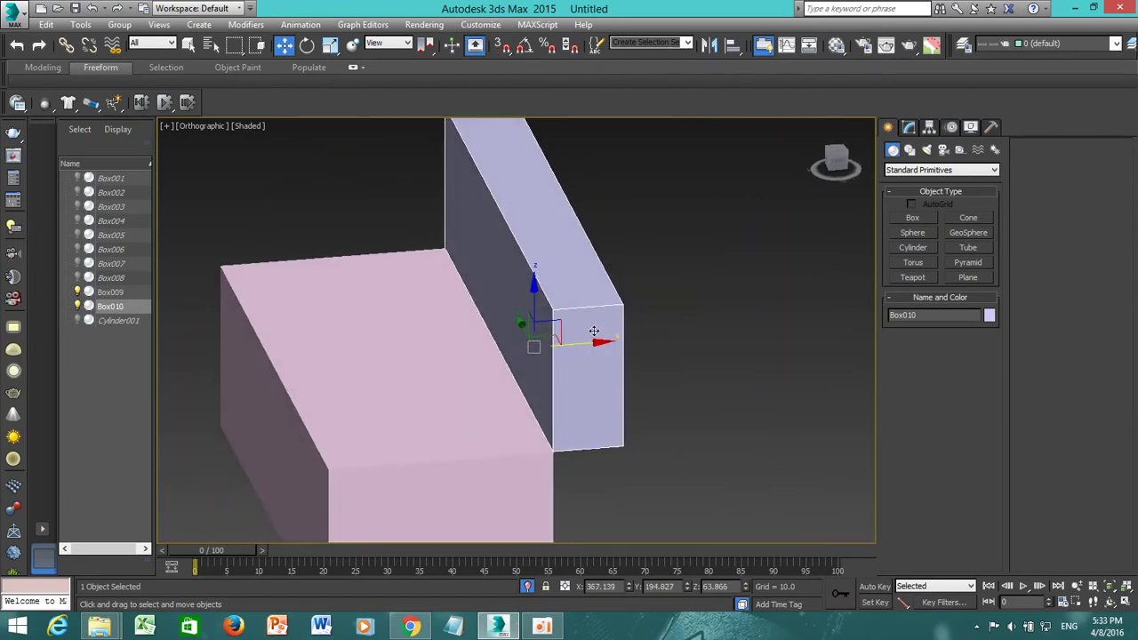
drag(600, 345, 530, 359)
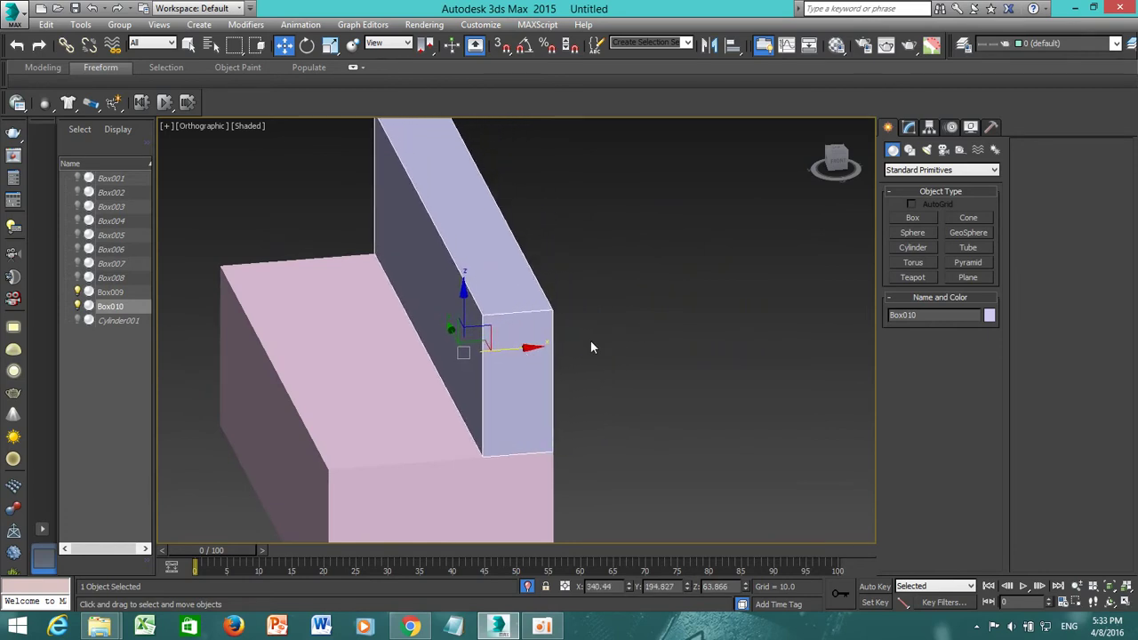
Rotate the lilac backrest box about 12 degrees around the Y axis so it leans back from the pink seat.
key(e)
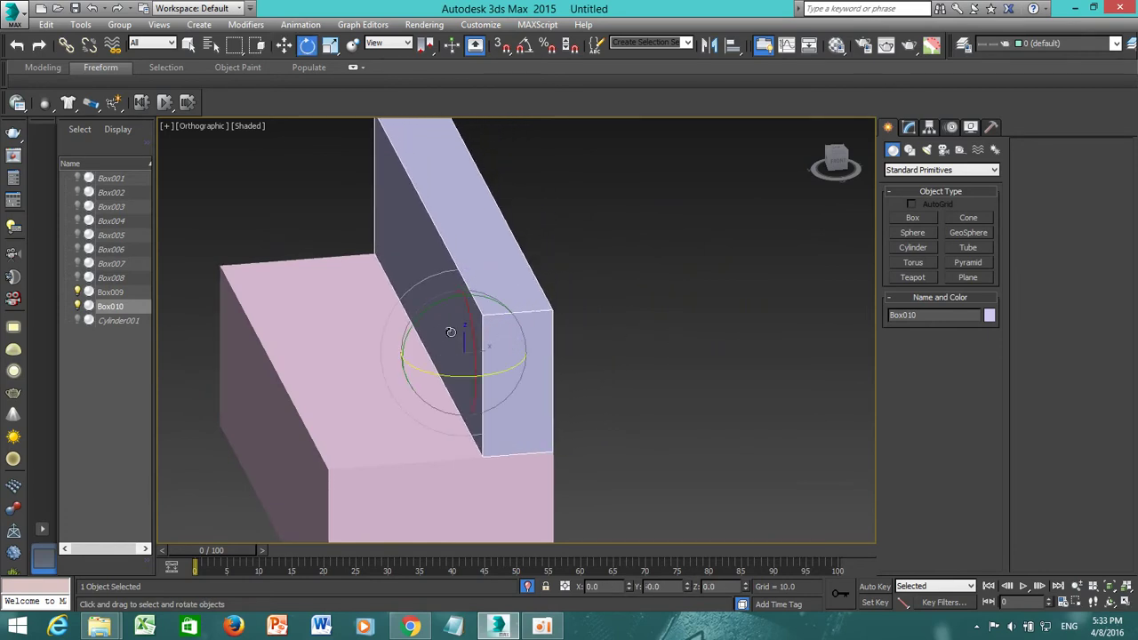
scroll(622, 382, down, 6)
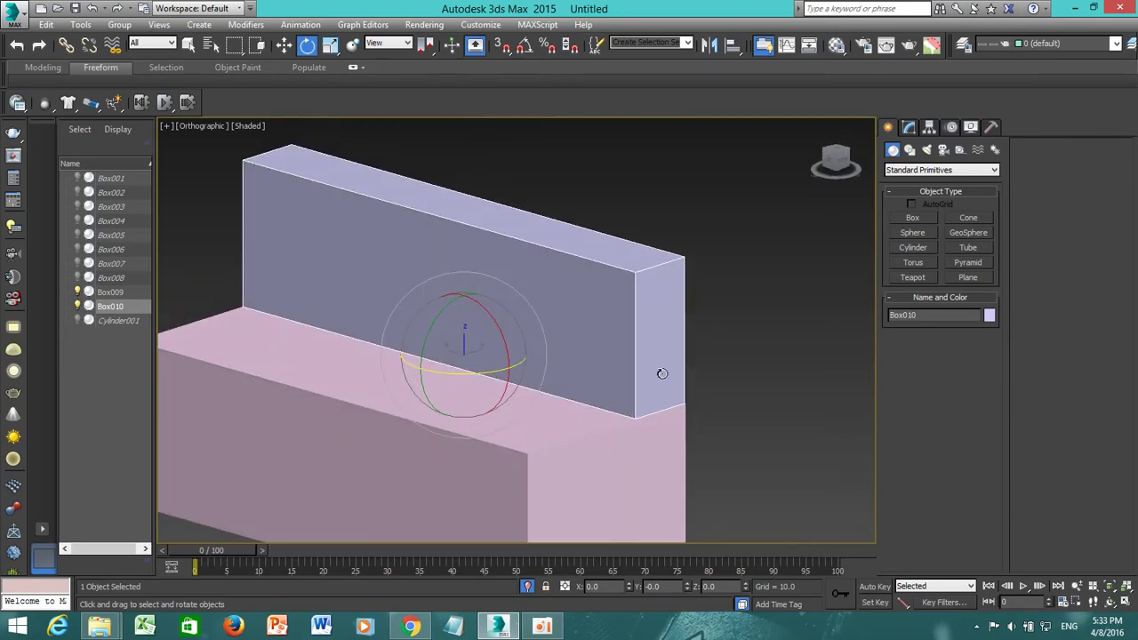
alt+middle_drag(652, 369, 610, 378)
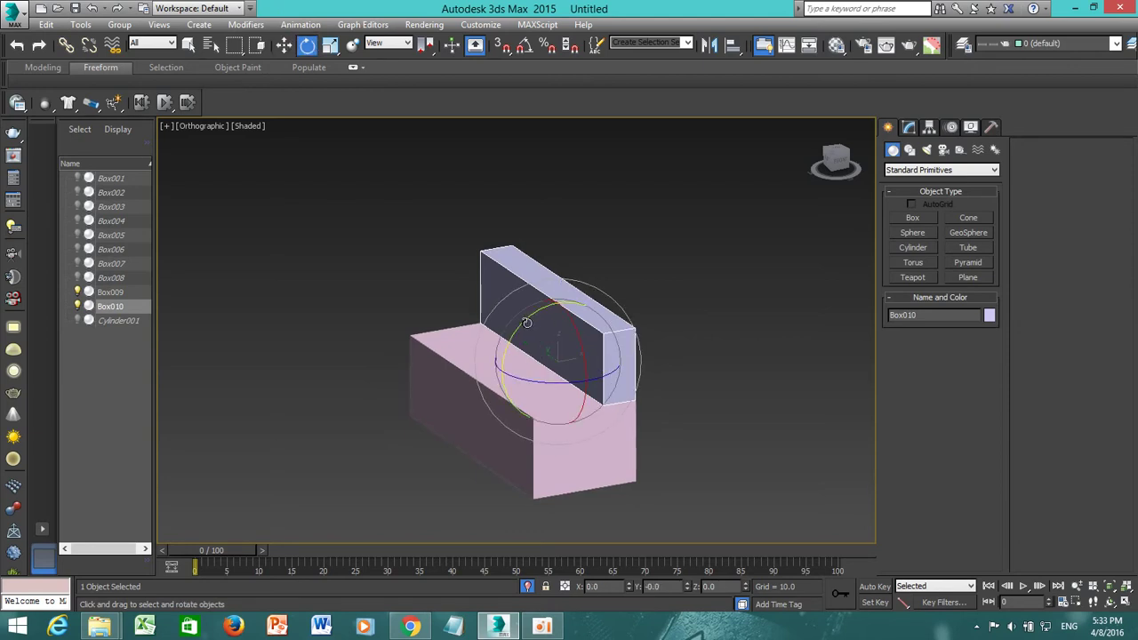
drag(528, 322, 542, 314)
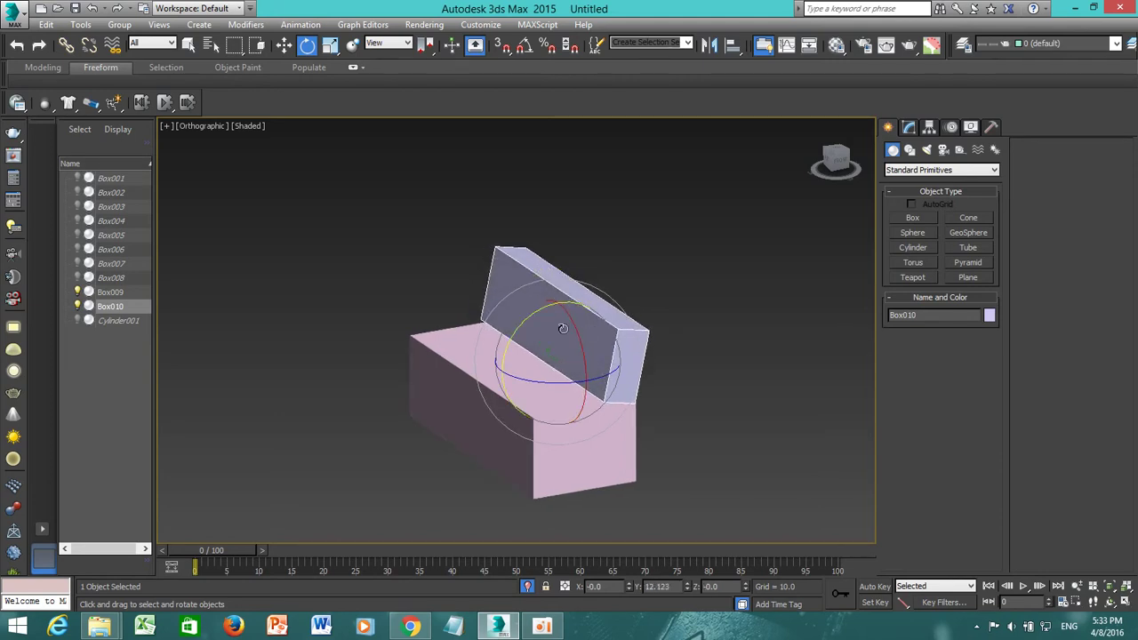
key(r)
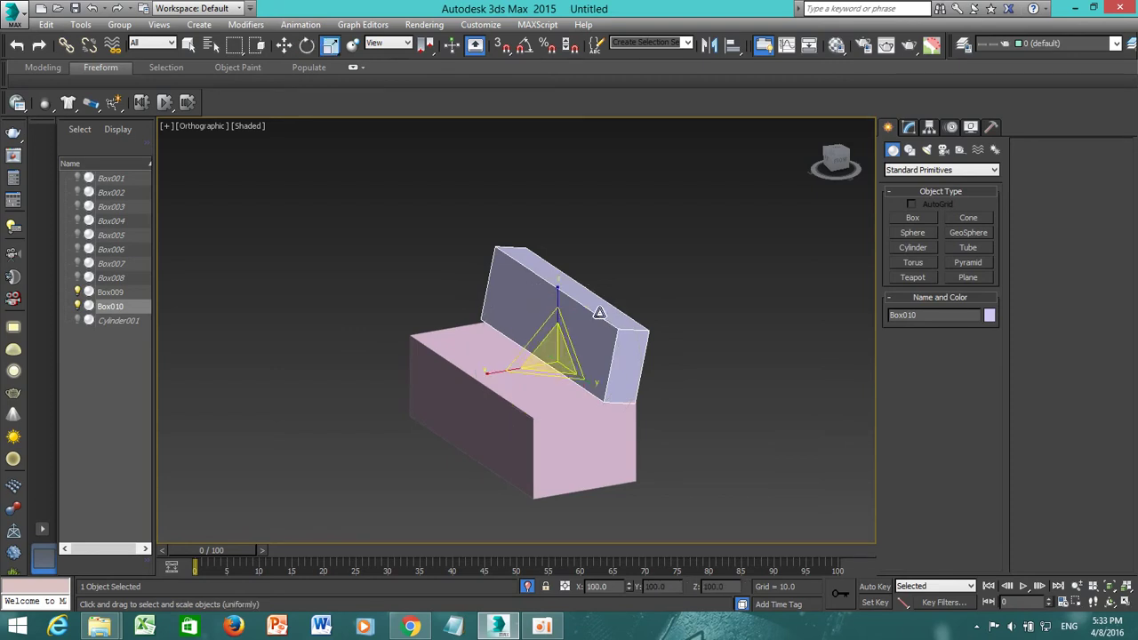
key(r)
drag(556, 294, 560, 295)
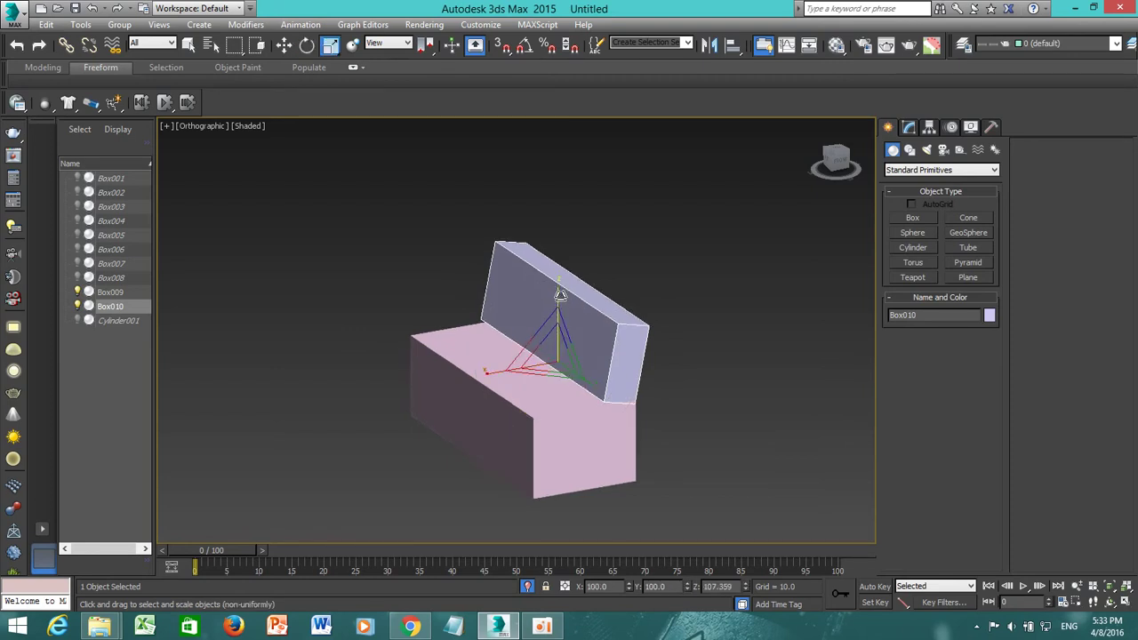
key(ctrl+z)
key(r)
key(r)
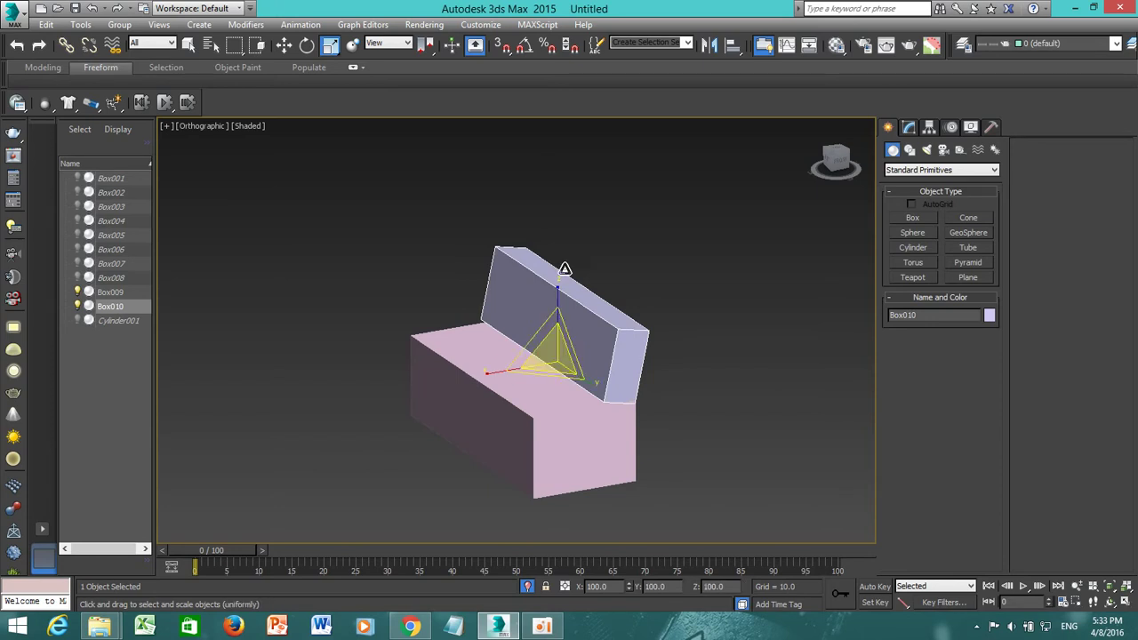
Exit isolation of the seat and backrest to show the whole room with its furniture.
alt+middle_drag(612, 320, 622, 352)
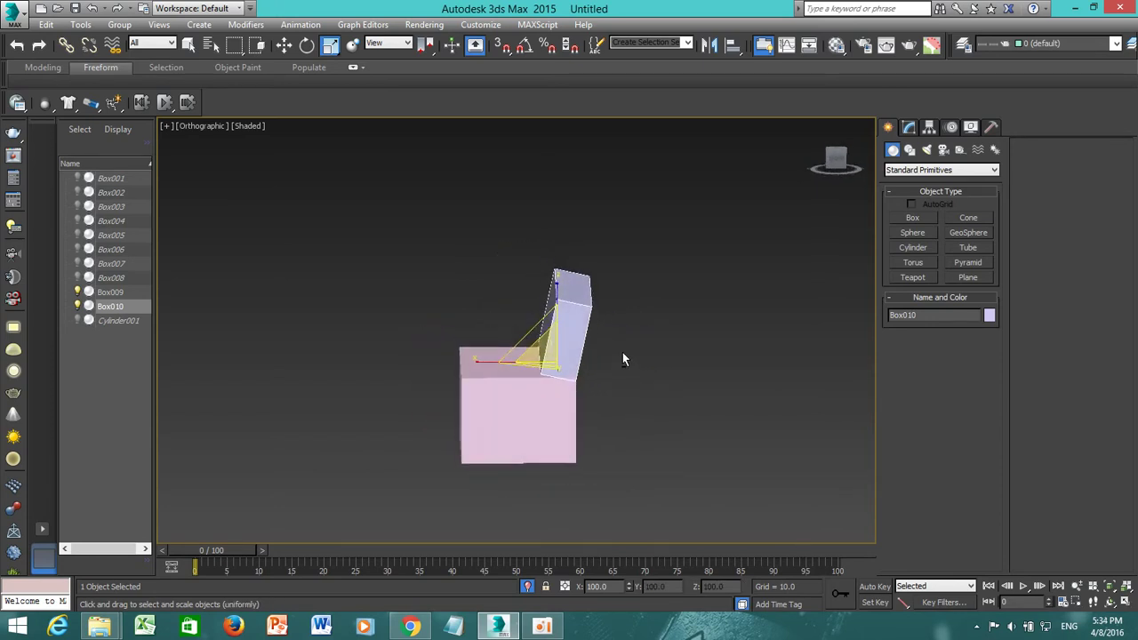
click(527, 587)
alt+middle_drag(670, 372, 646, 399)
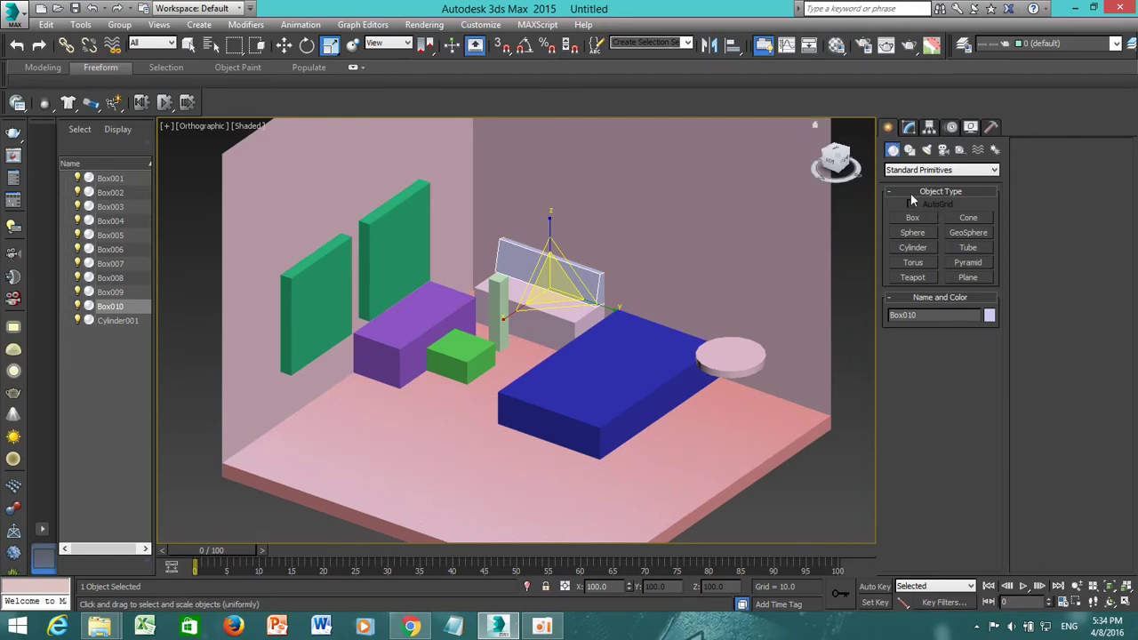
click(908, 128)
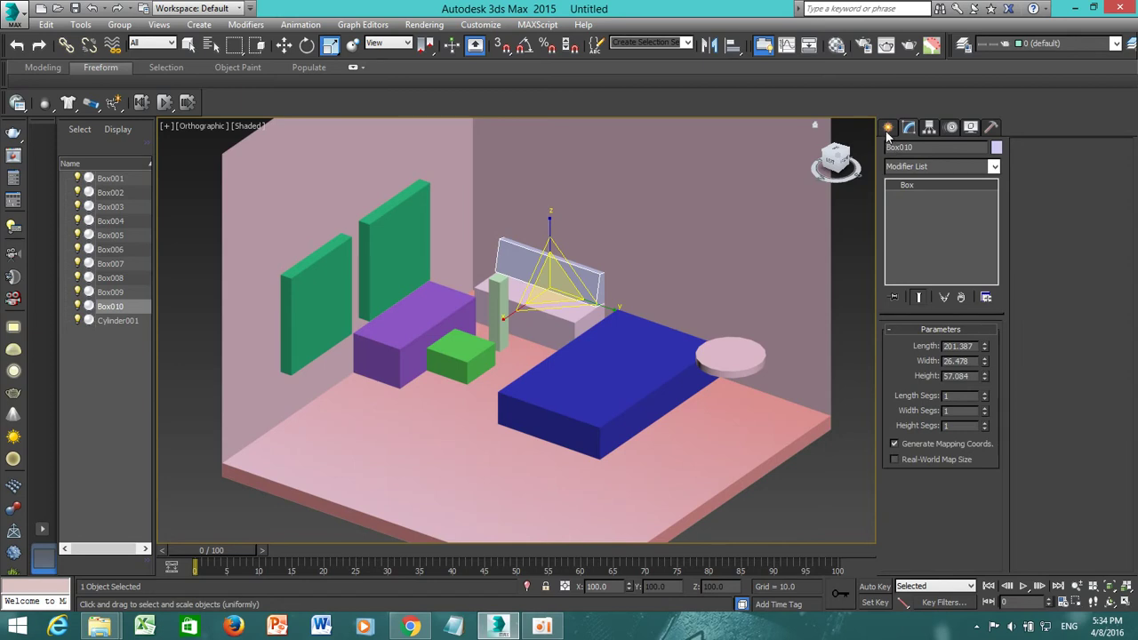
click(887, 129)
click(649, 205)
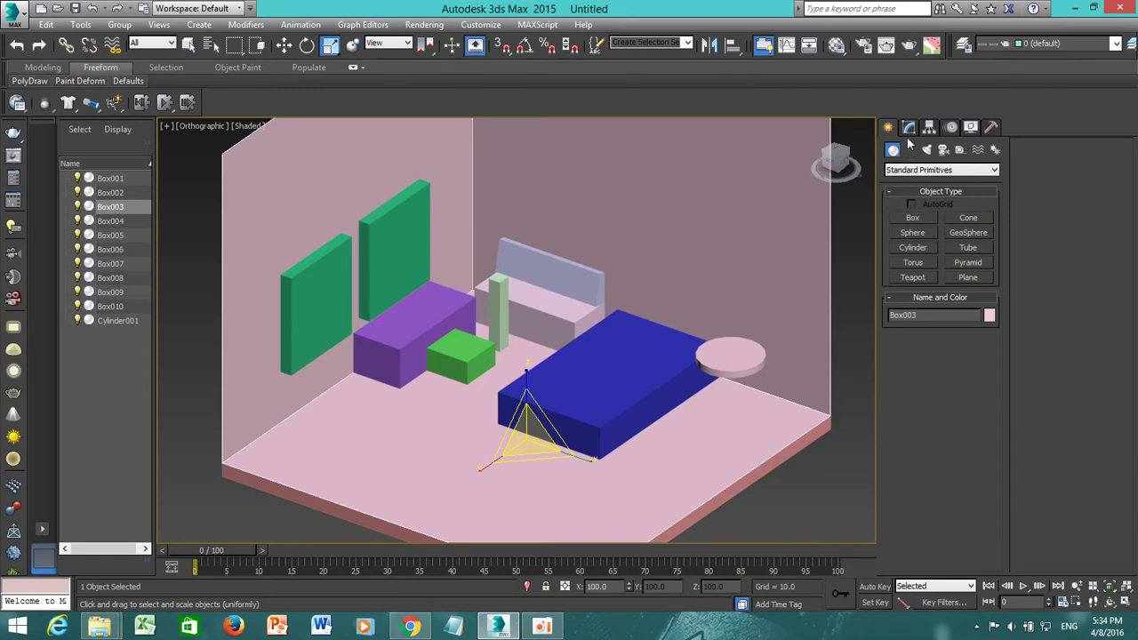
click(911, 171)
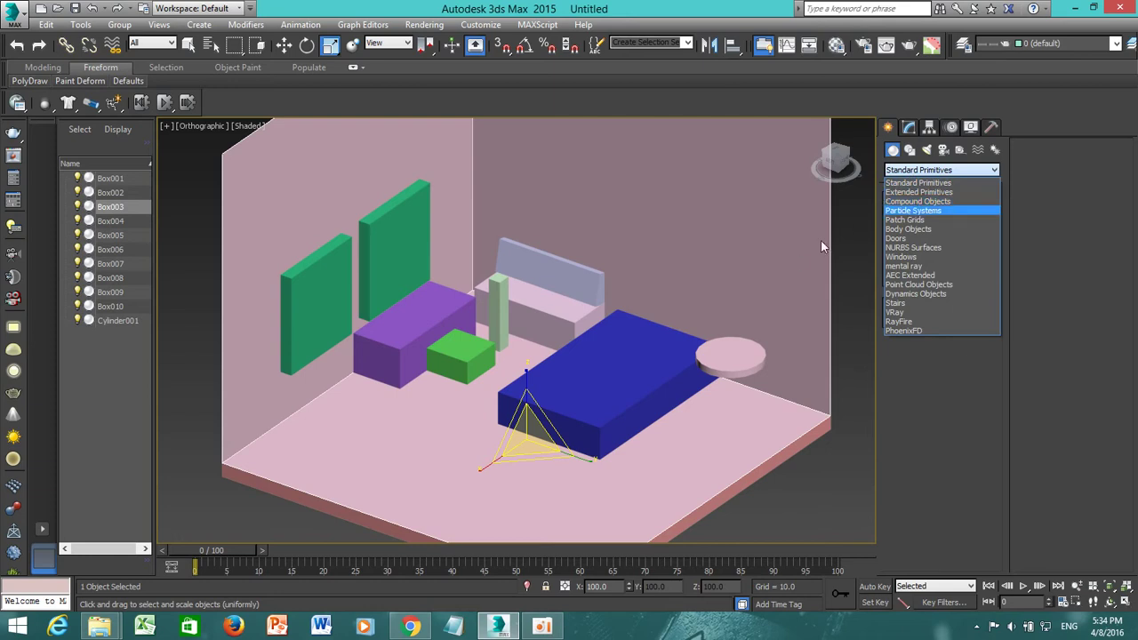
click(915, 202)
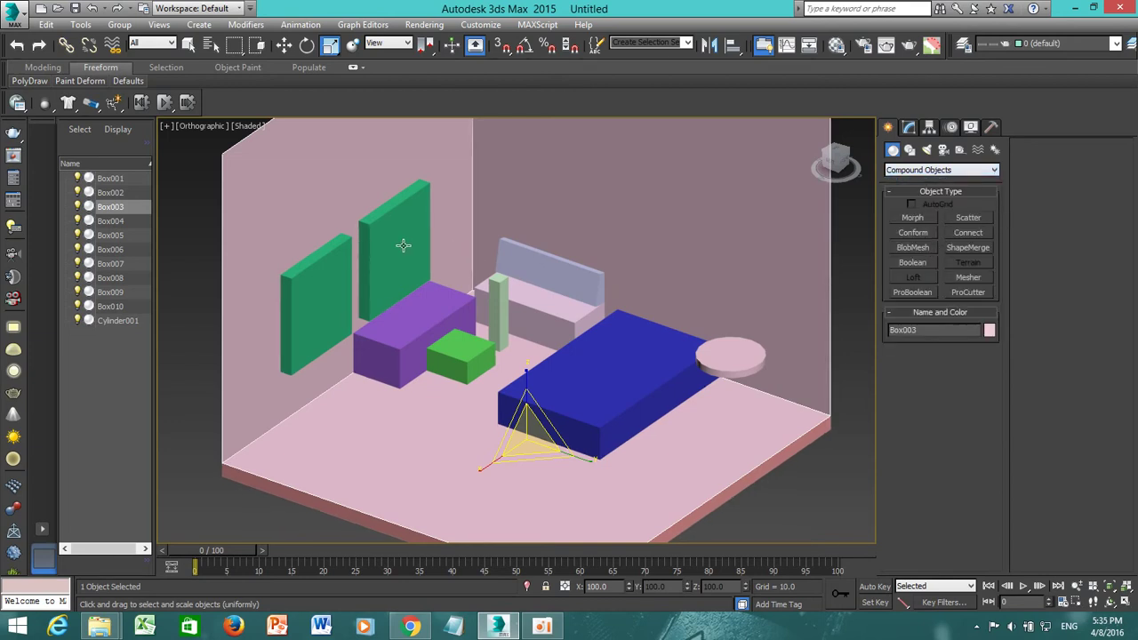
click(903, 171)
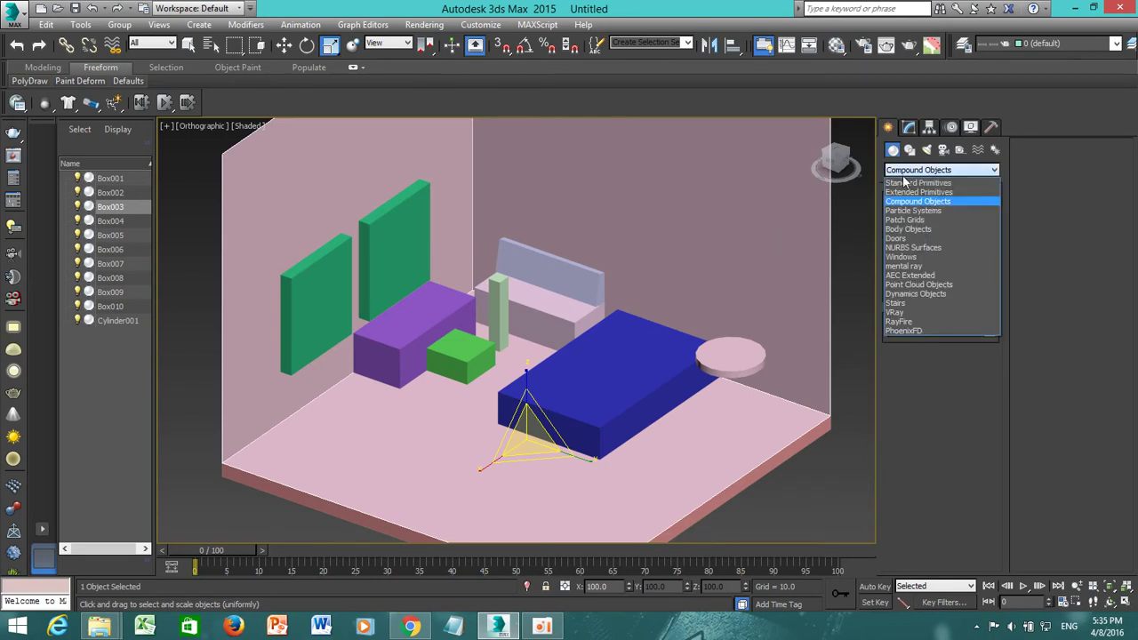
click(905, 181)
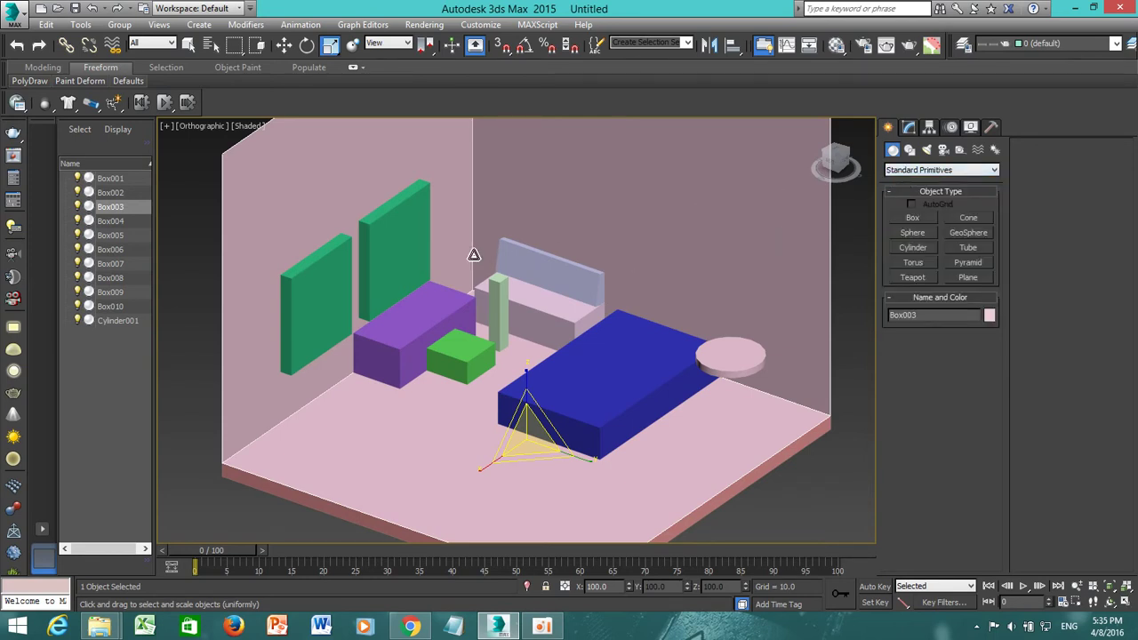
Convert the green wall box nearest the room corner to an Editable Poly.
click(408, 246)
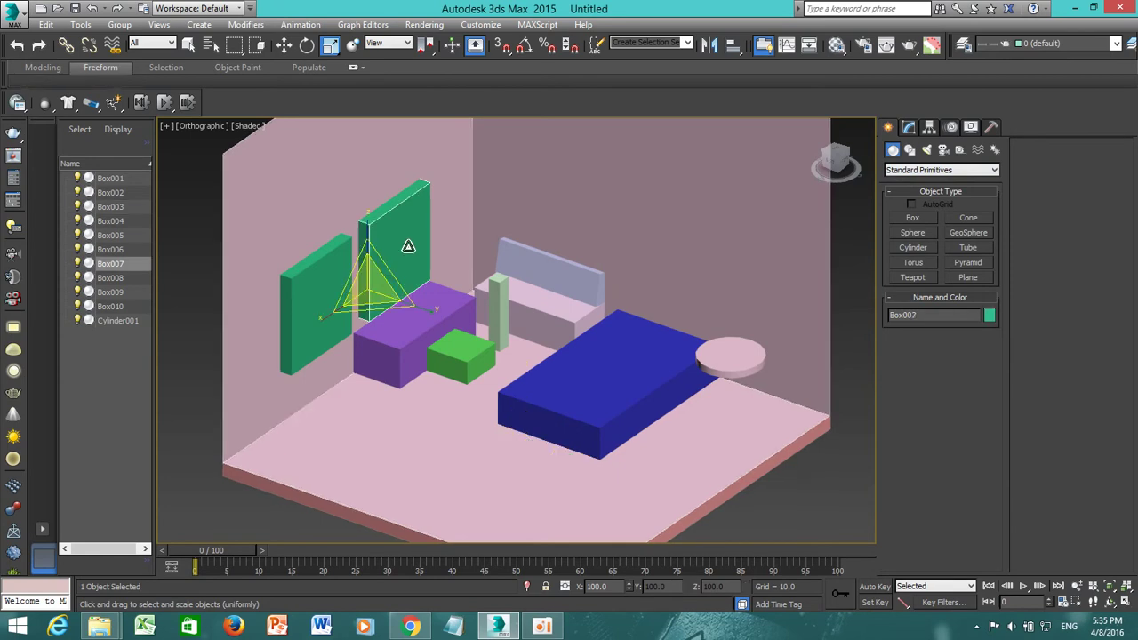
click(327, 288)
click(383, 265)
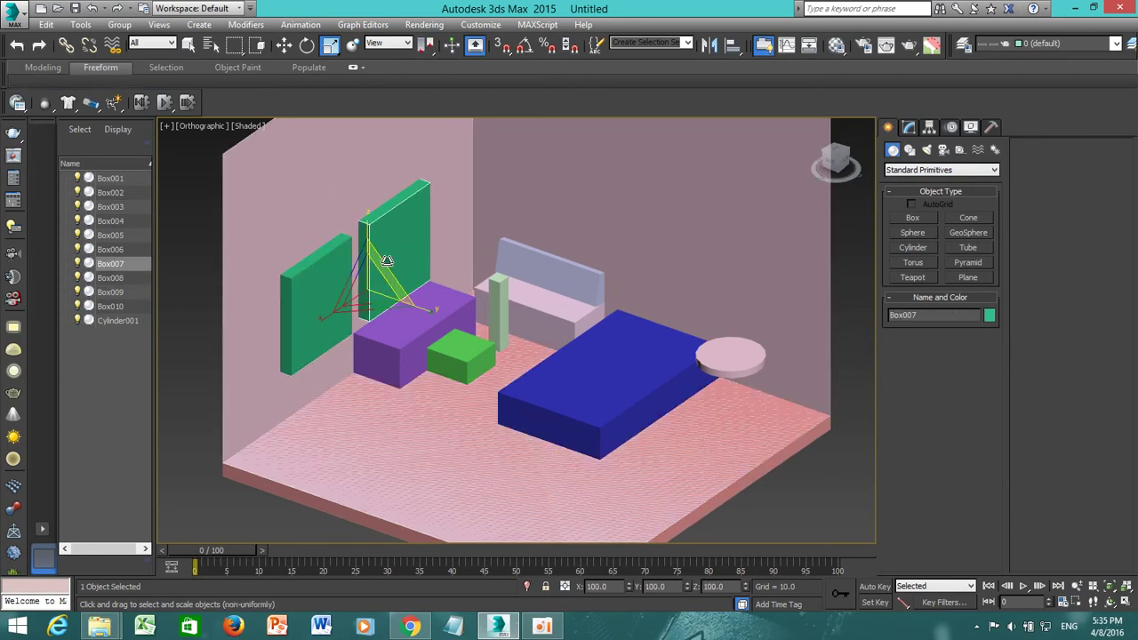
click(907, 128)
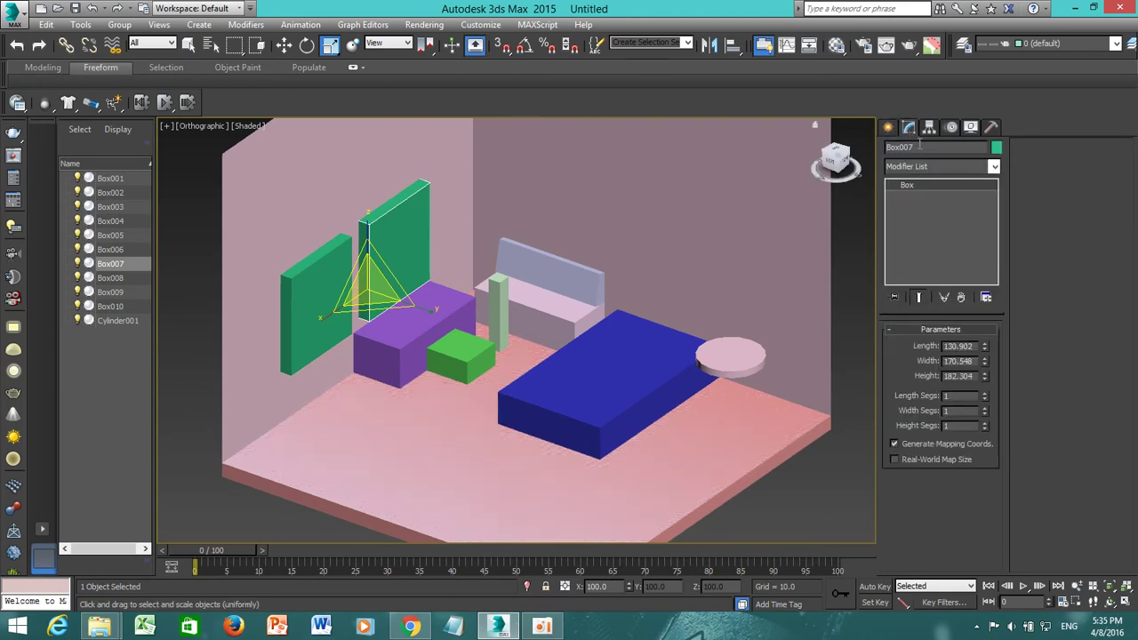
right_click(917, 217)
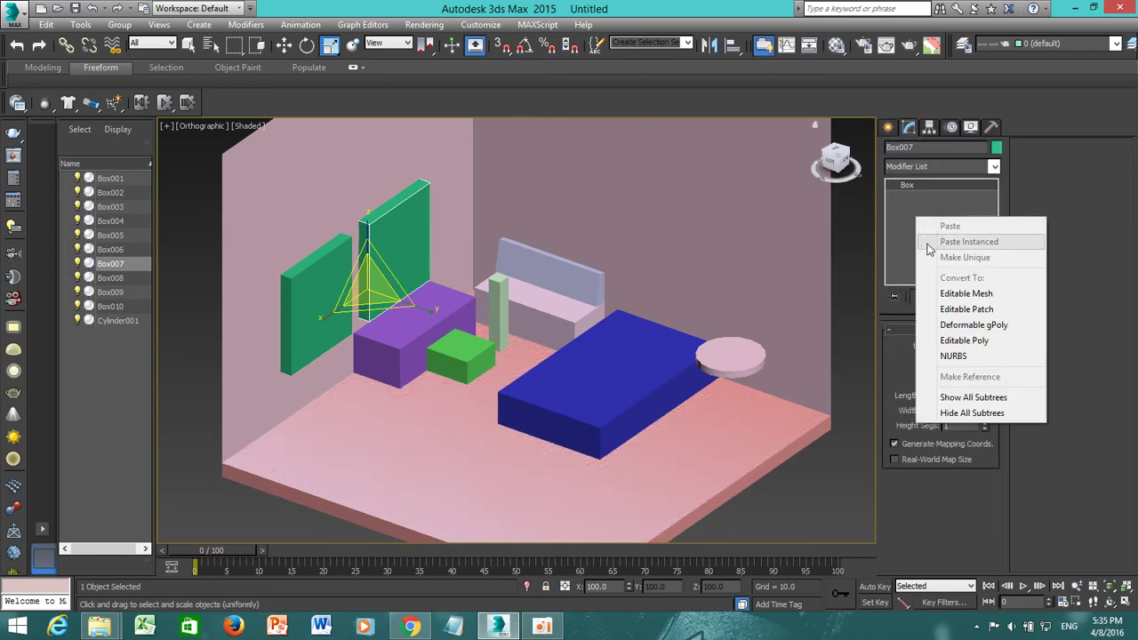
click(957, 343)
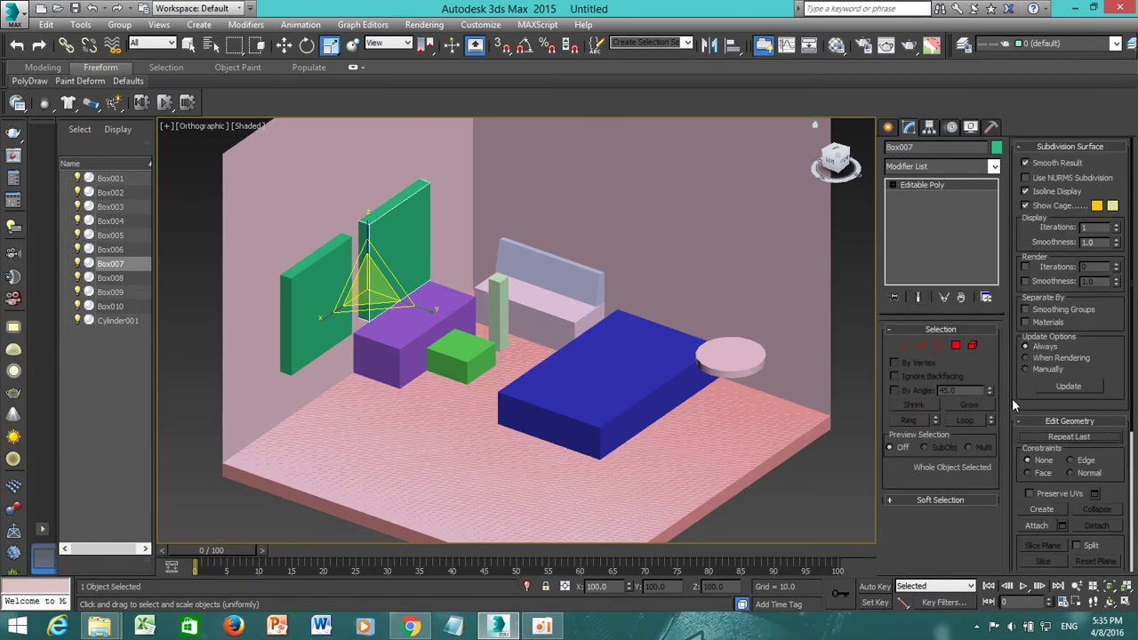
Attach the other green wall box to the converted one so both form a single object.
click(1036, 525)
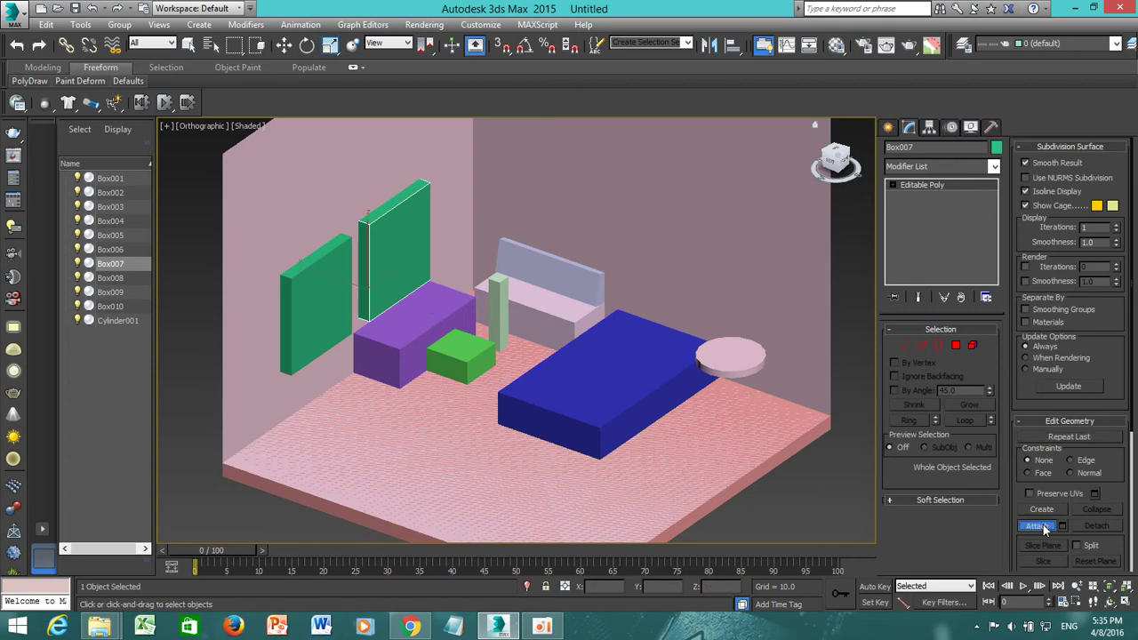
click(321, 309)
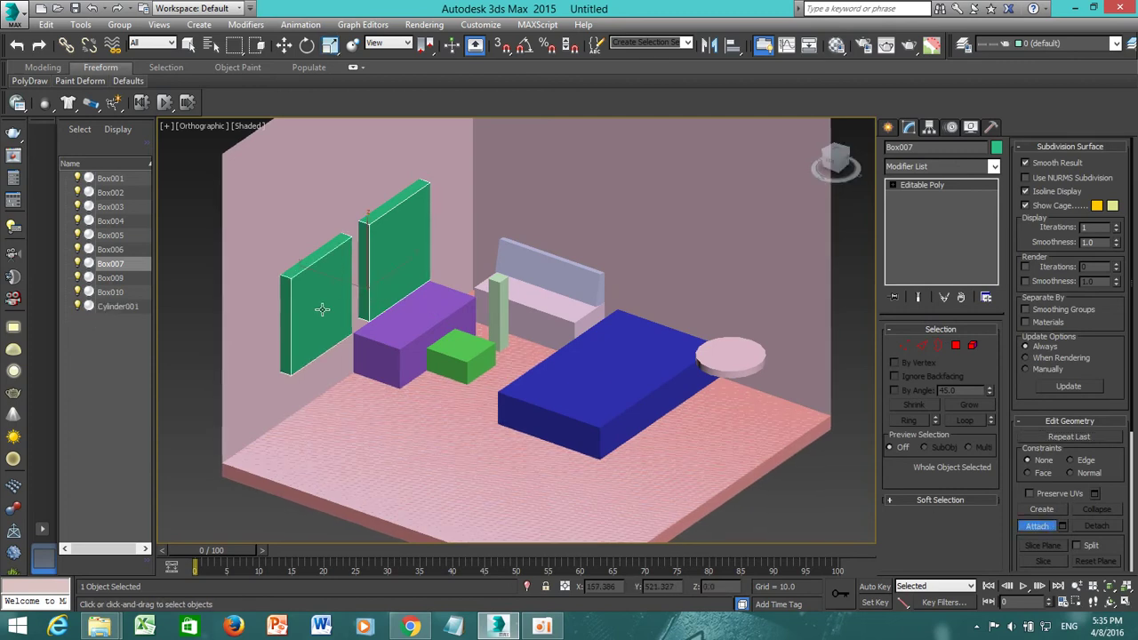
click(1040, 526)
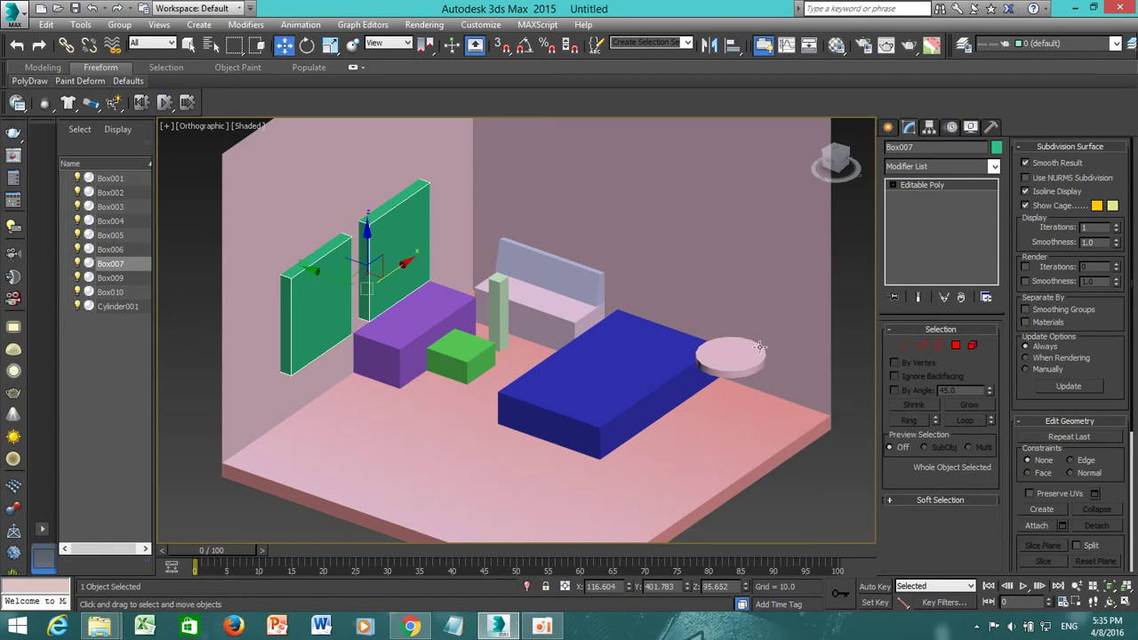
Cut two window openings by Boolean-subtracting (A-B) the joined green boxes from the room, and return to the Standard Primitives category.
click(576, 197)
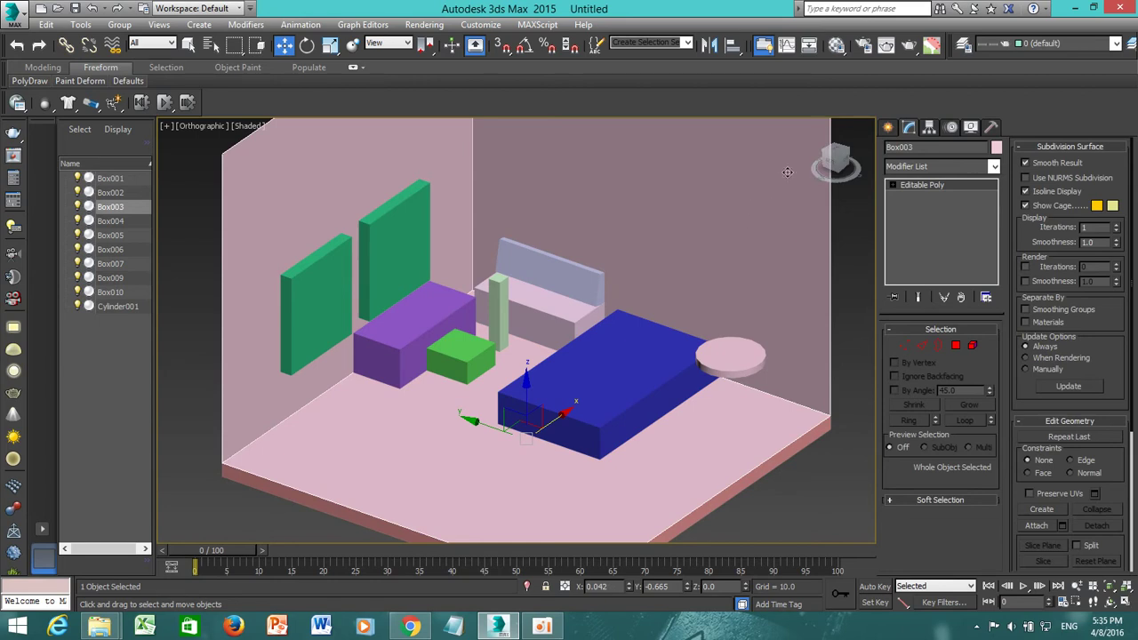
click(891, 128)
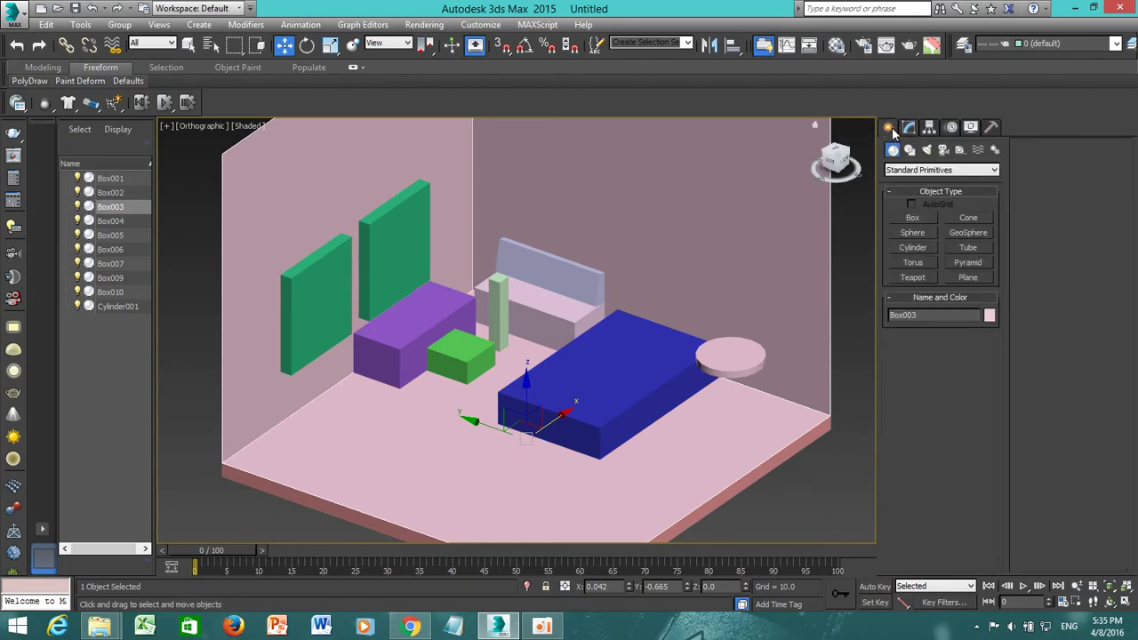
click(909, 176)
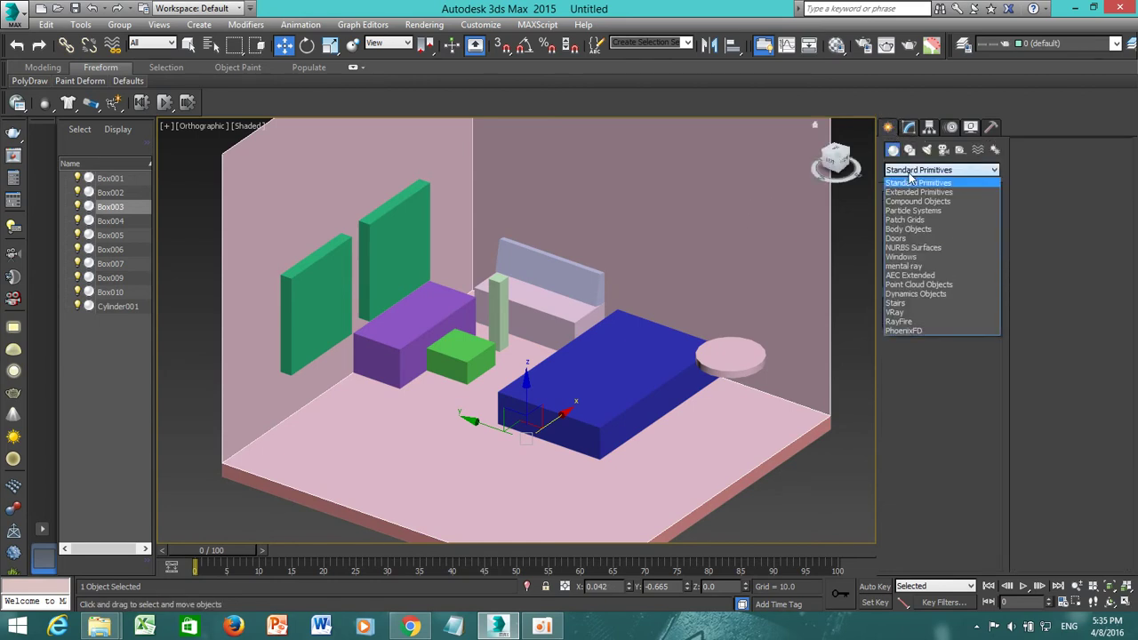
click(910, 201)
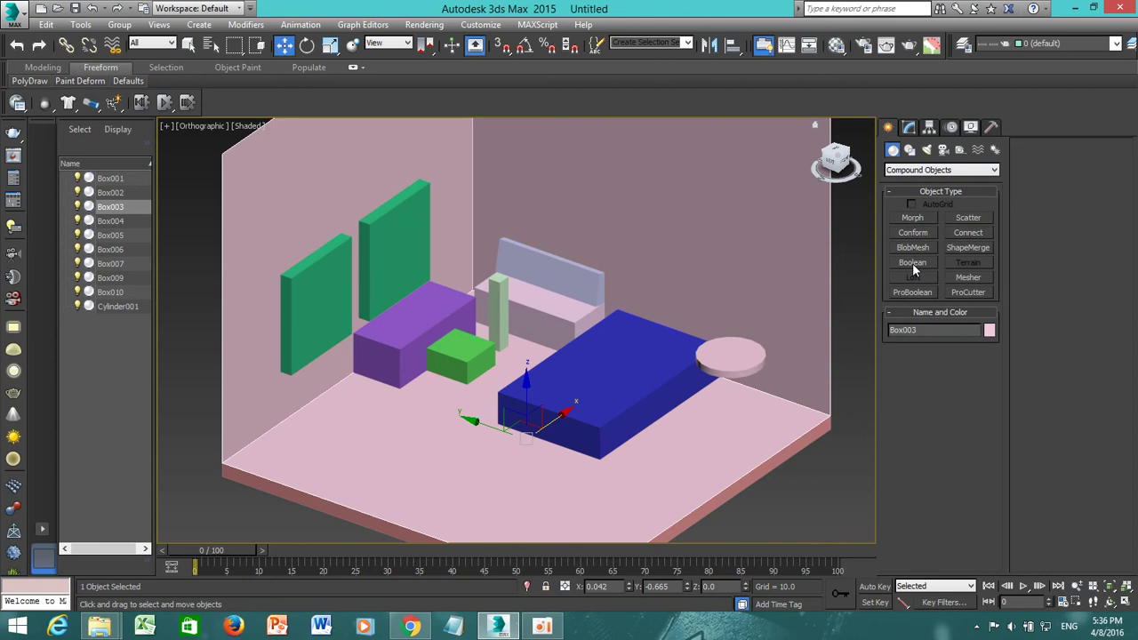
click(850, 237)
click(911, 263)
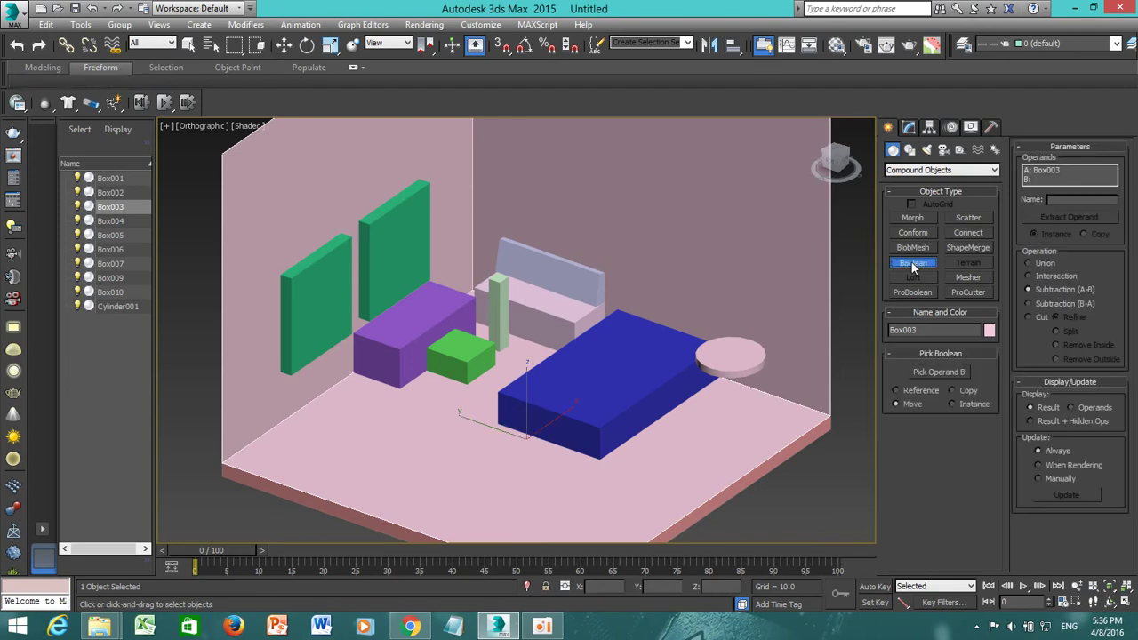
click(925, 372)
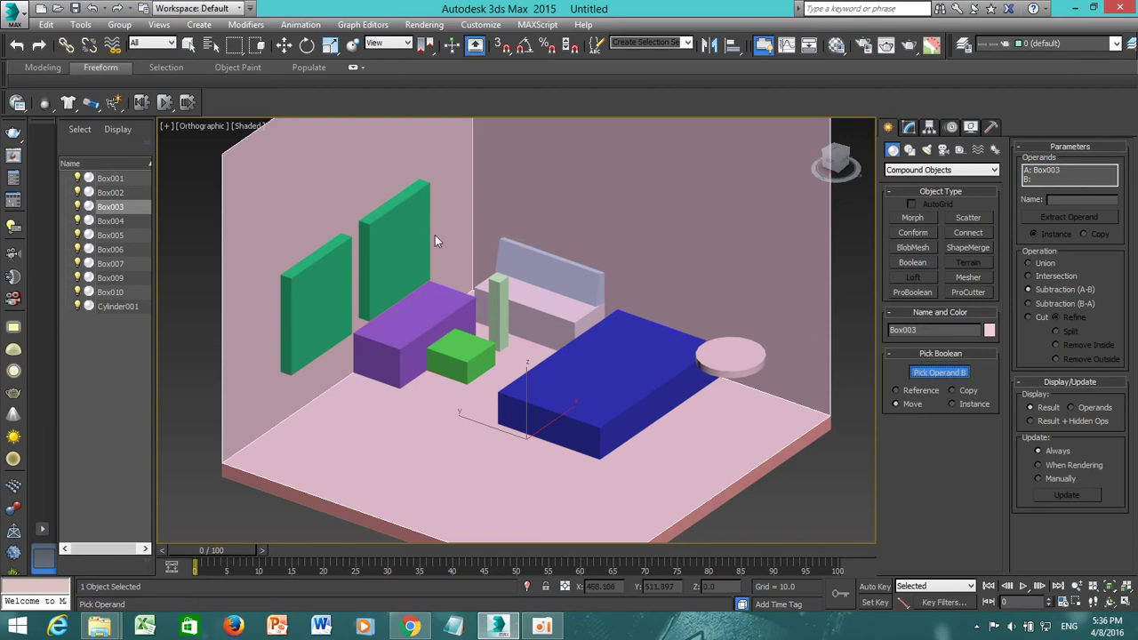
click(392, 238)
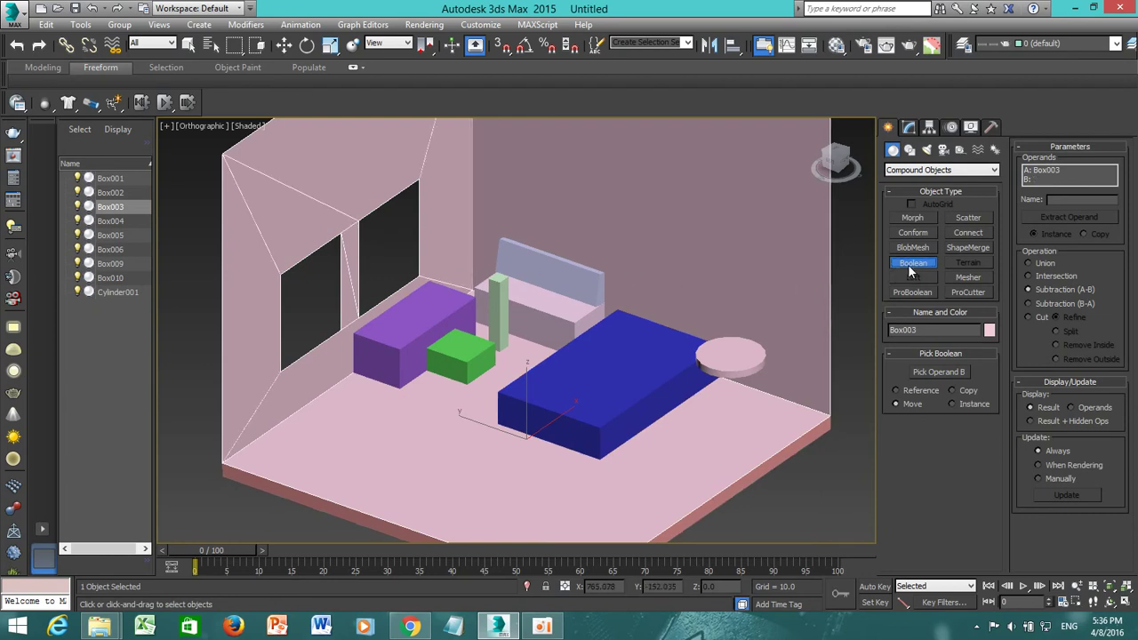
key(w)
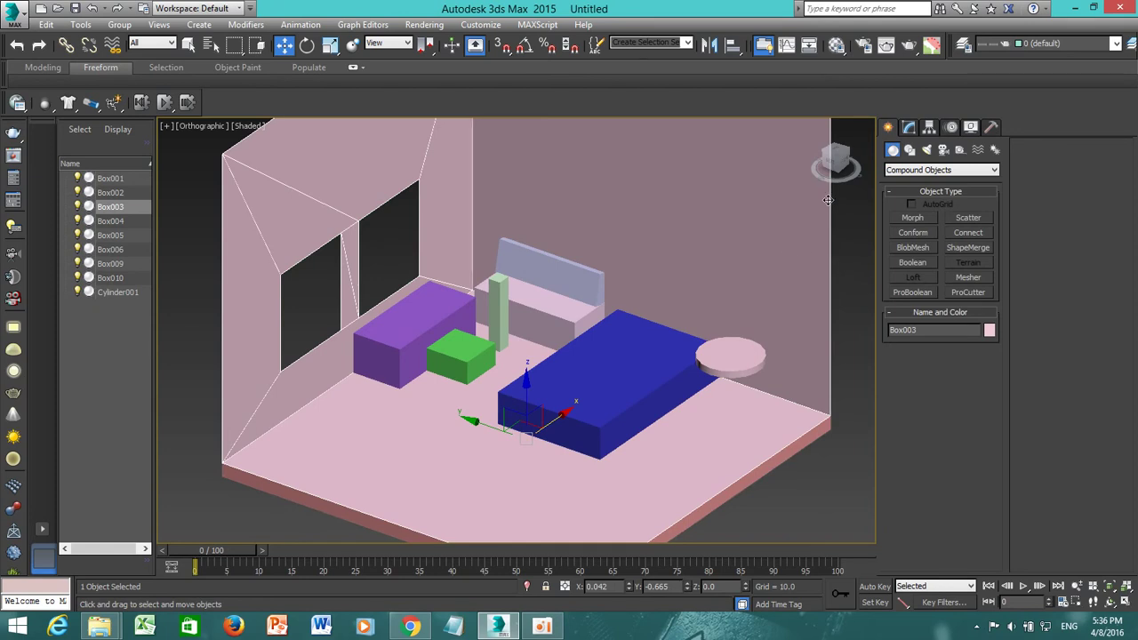
click(910, 170)
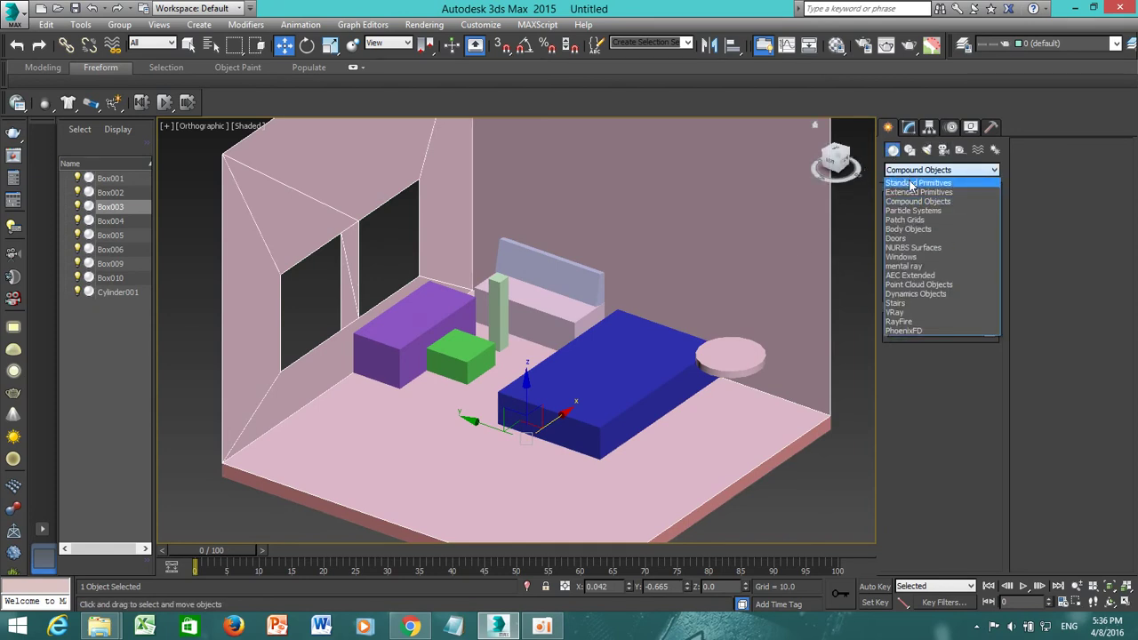
click(911, 183)
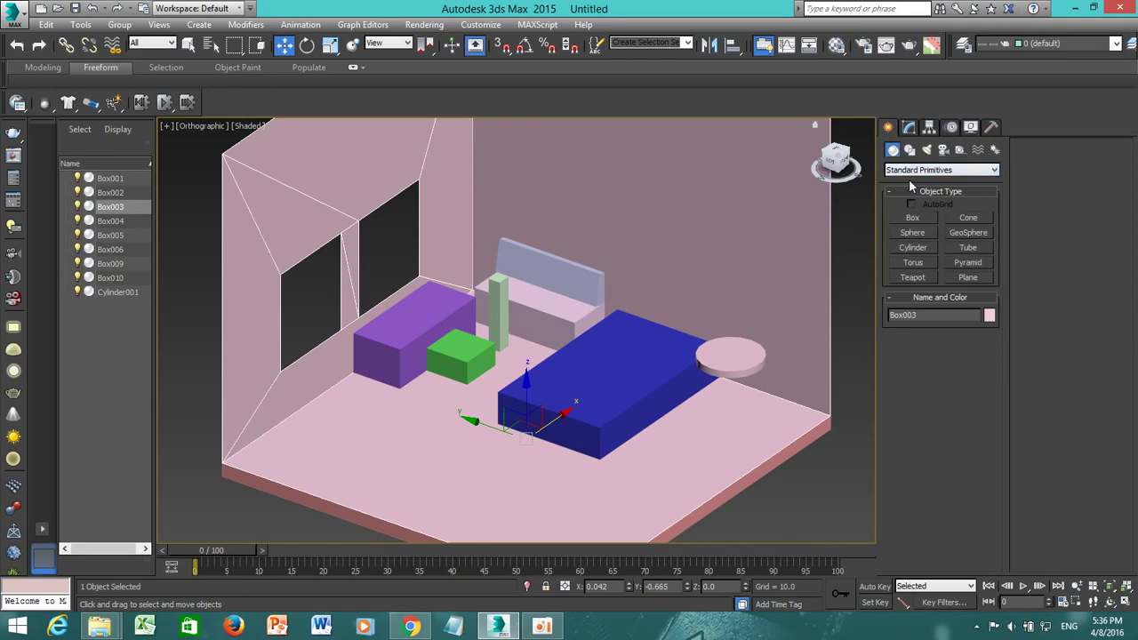
Scale the purple box along its Y axis to about 95% so it stays inside the window wall.
click(849, 325)
alt+middle_drag(850, 323, 718, 299)
mouse_move(520, 294)
alt+middle_down()
mouse_move(488, 284)
mouse_move(522, 313)
alt+middle_up()
click(609, 342)
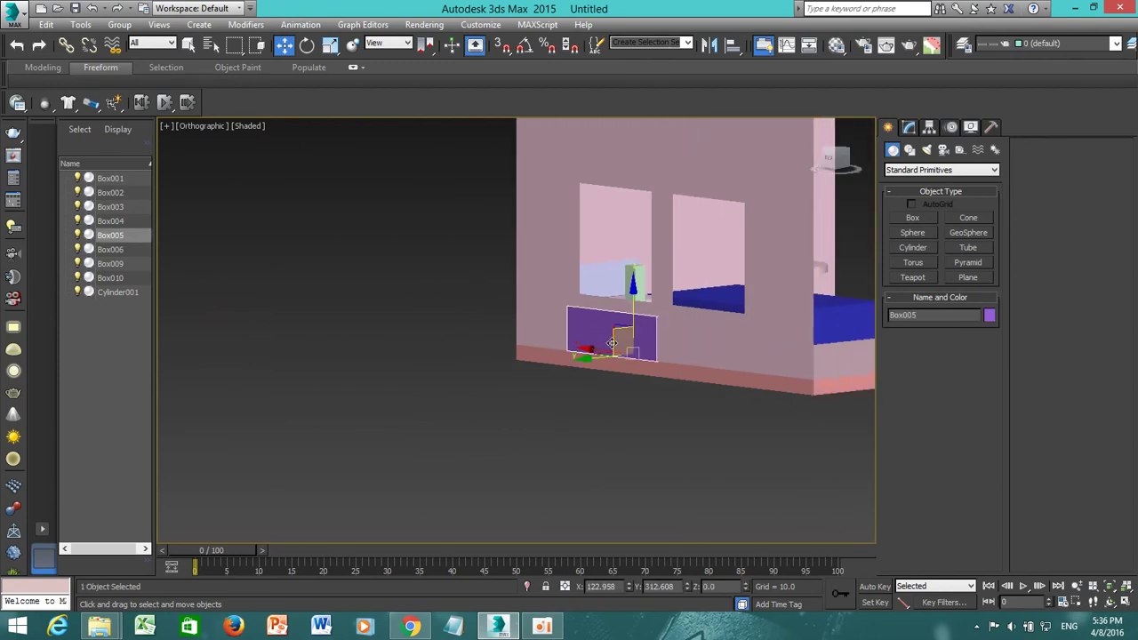
key(e)
key(w)
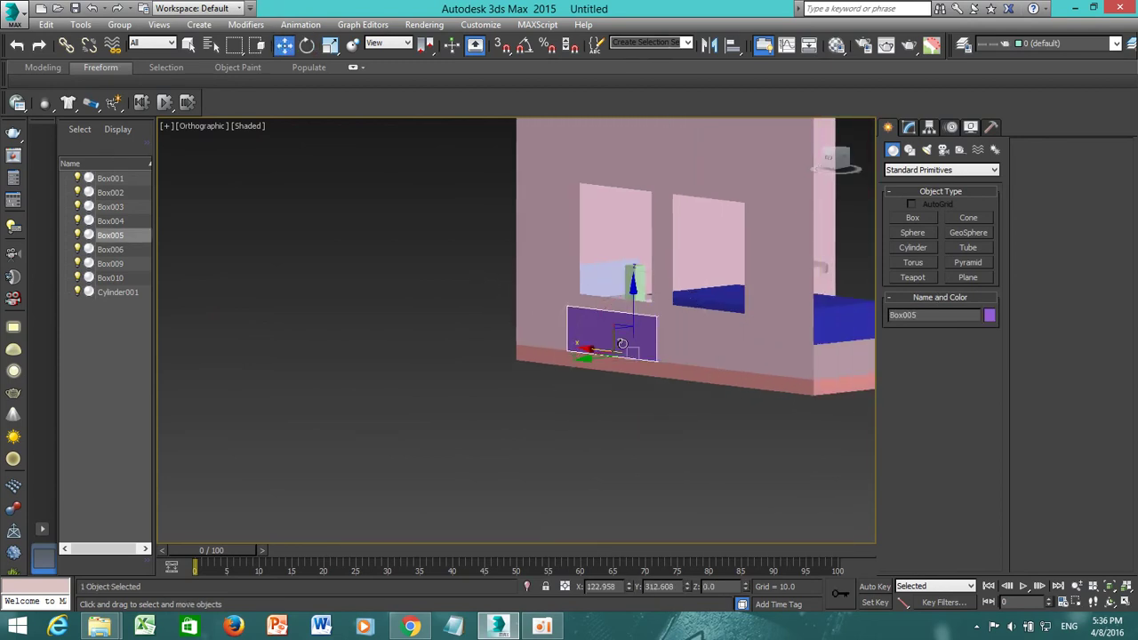
alt+middle_drag(689, 357, 588, 353)
key(e)
key(r)
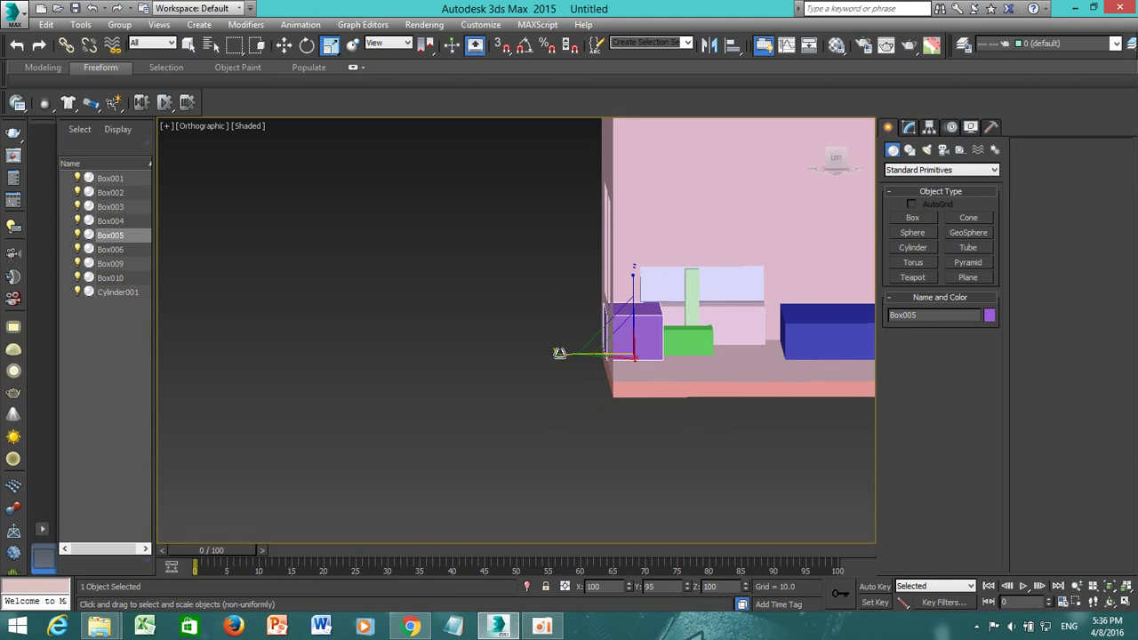
key(r)
click(410, 376)
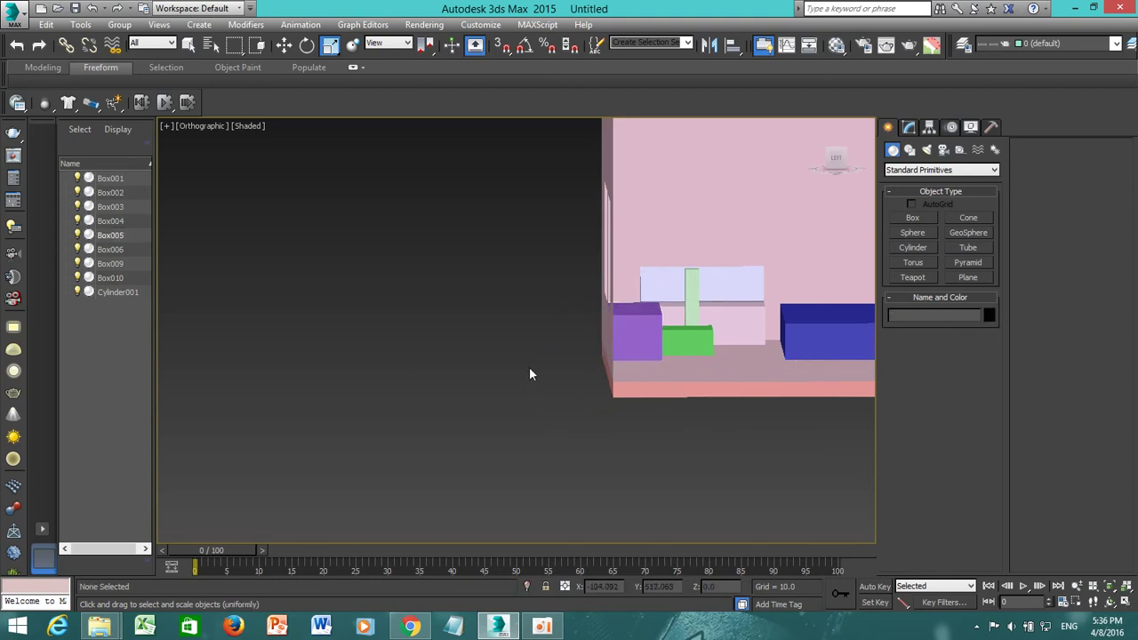
Move the backrest and seat together about 8.6 units in negative X, away from the wall behind them.
alt+middle_drag(536, 376, 655, 355)
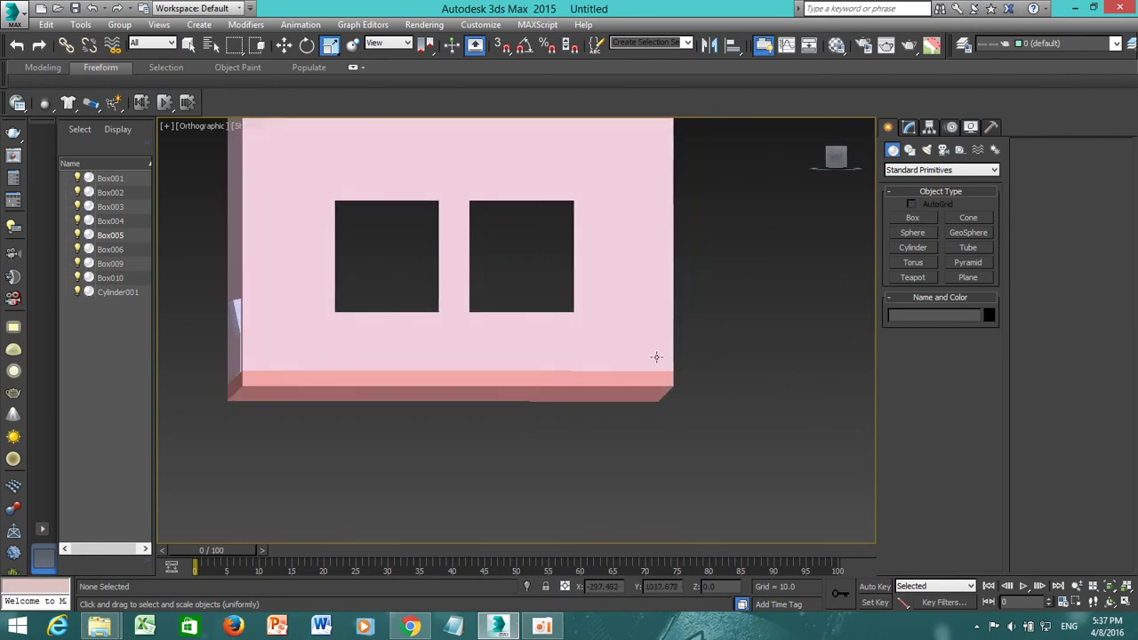
click(238, 306)
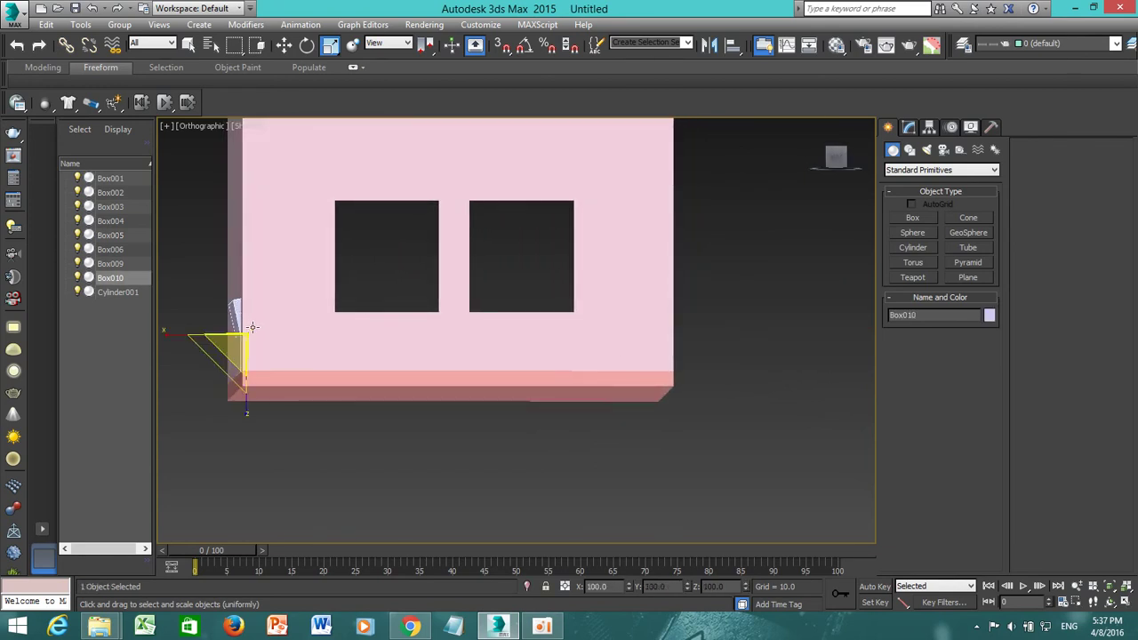
key(w)
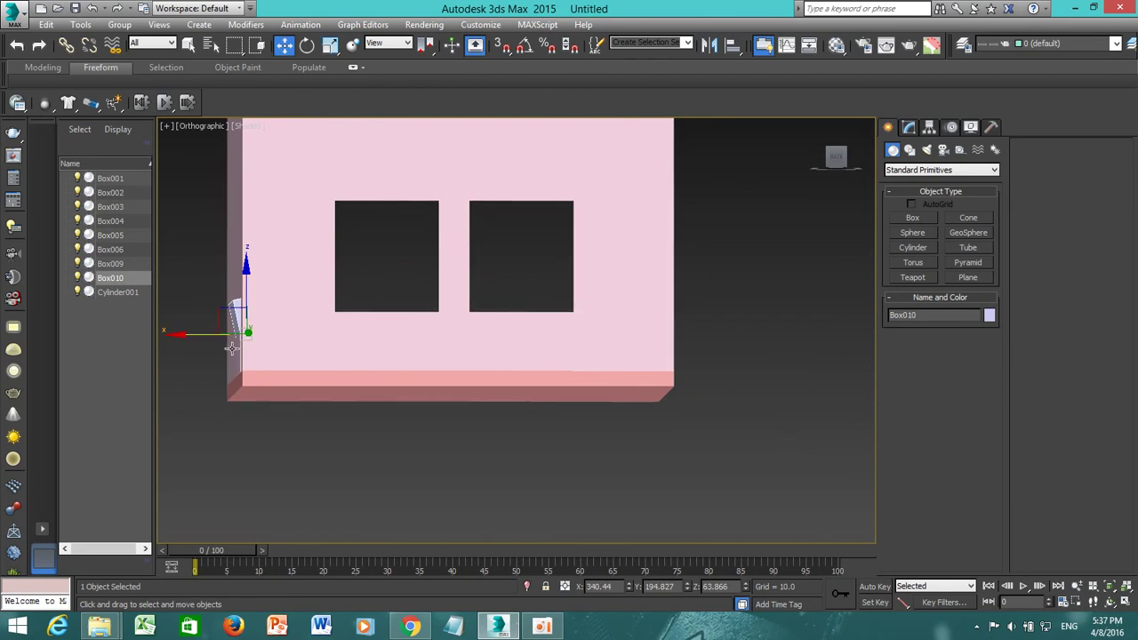
alt+middle_drag(263, 348, 298, 339)
ctrl+click(259, 347)
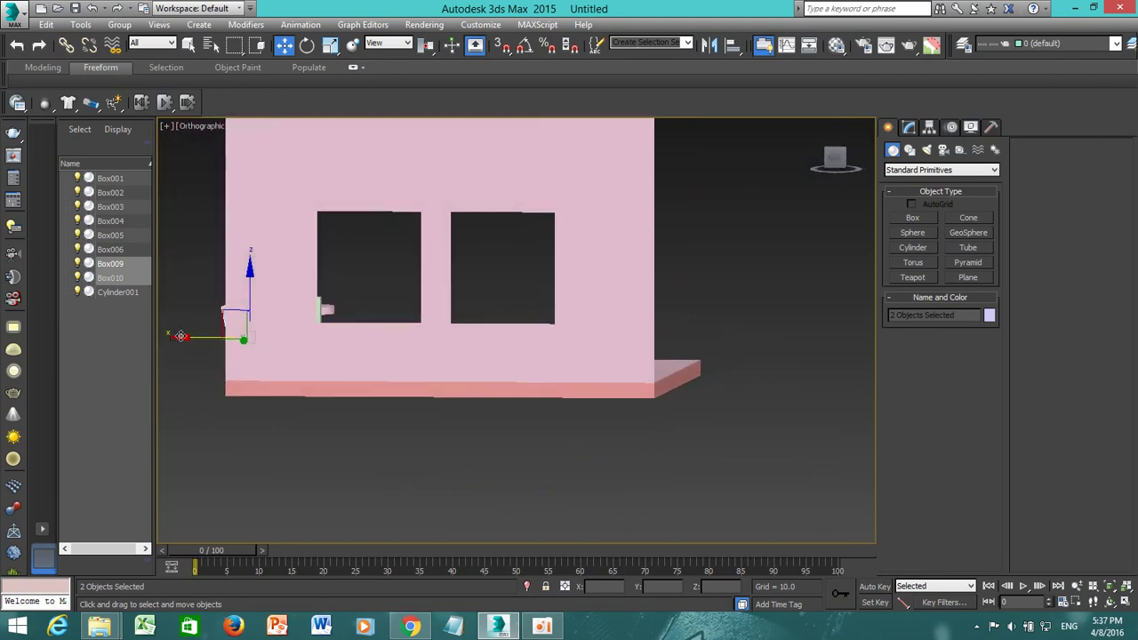
drag(182, 336, 189, 336)
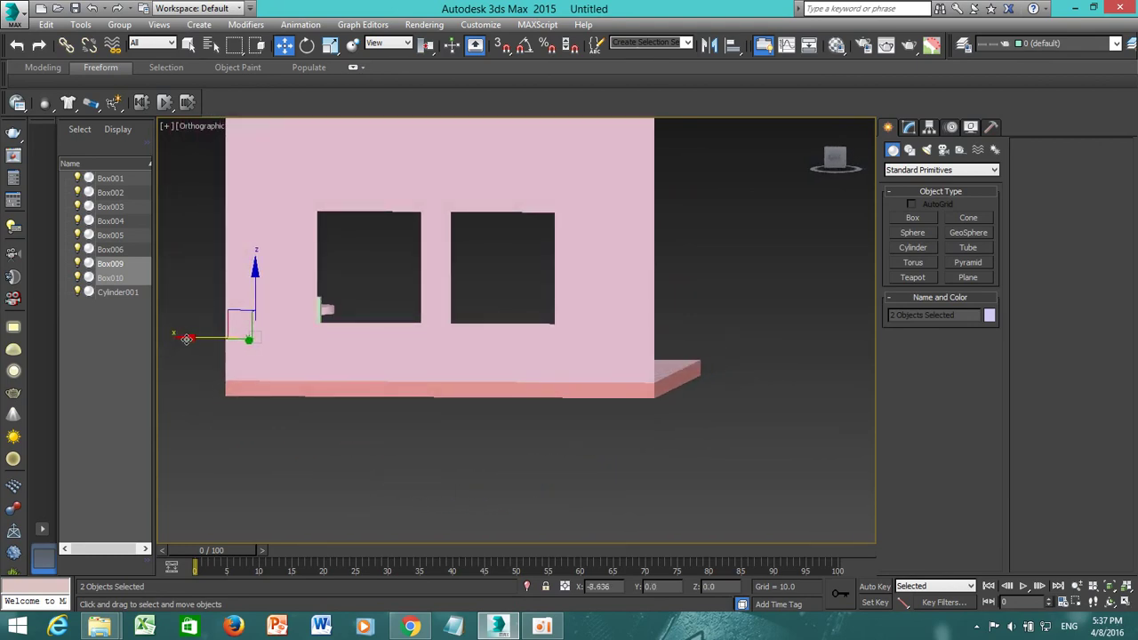
Shift the seat and backrest further into the room along X until the backrest clears the outside of the wall.
alt+middle_drag(246, 388, 193, 360)
click(186, 344)
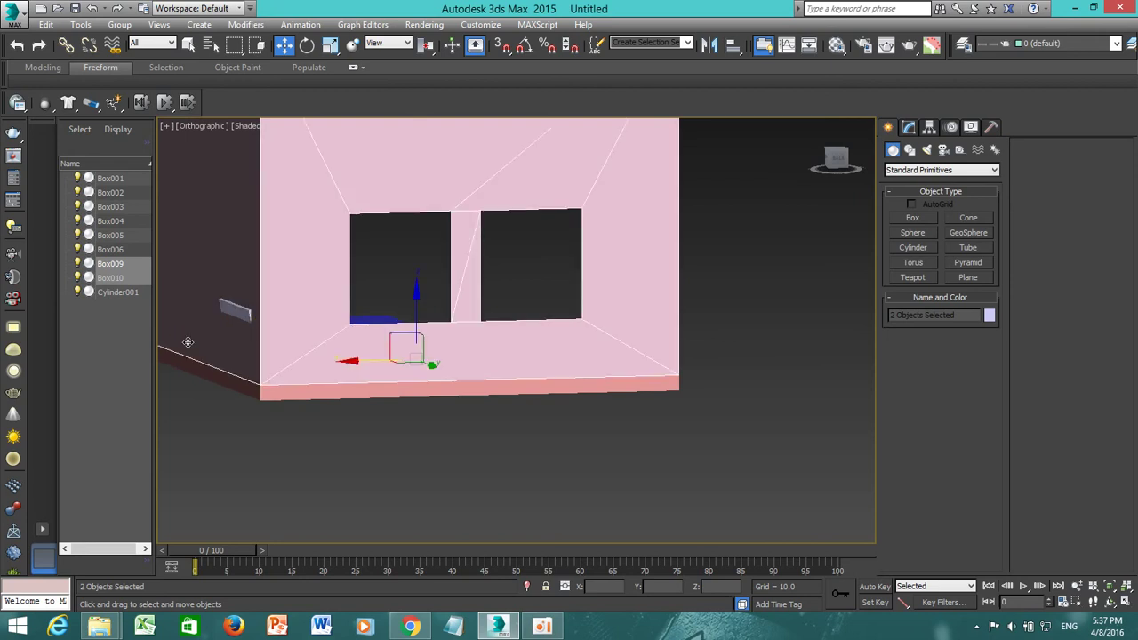
drag(194, 342, 200, 339)
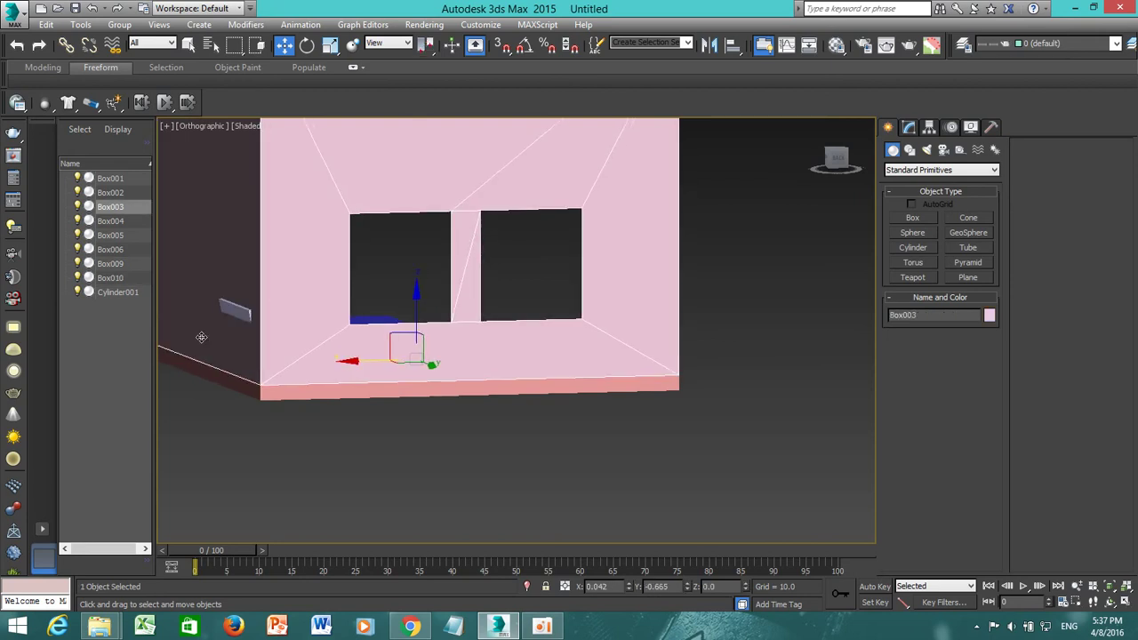
click(245, 313)
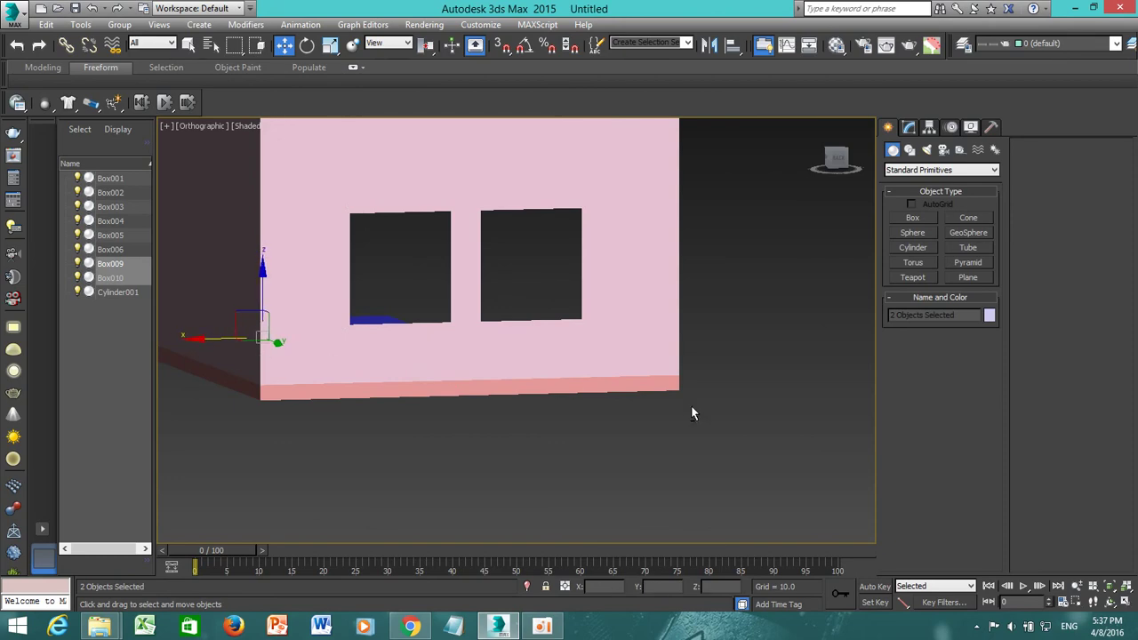
Reset the viewport to its home view and bring the room with its furniture back into frame.
alt+middle_drag(694, 407, 575, 419)
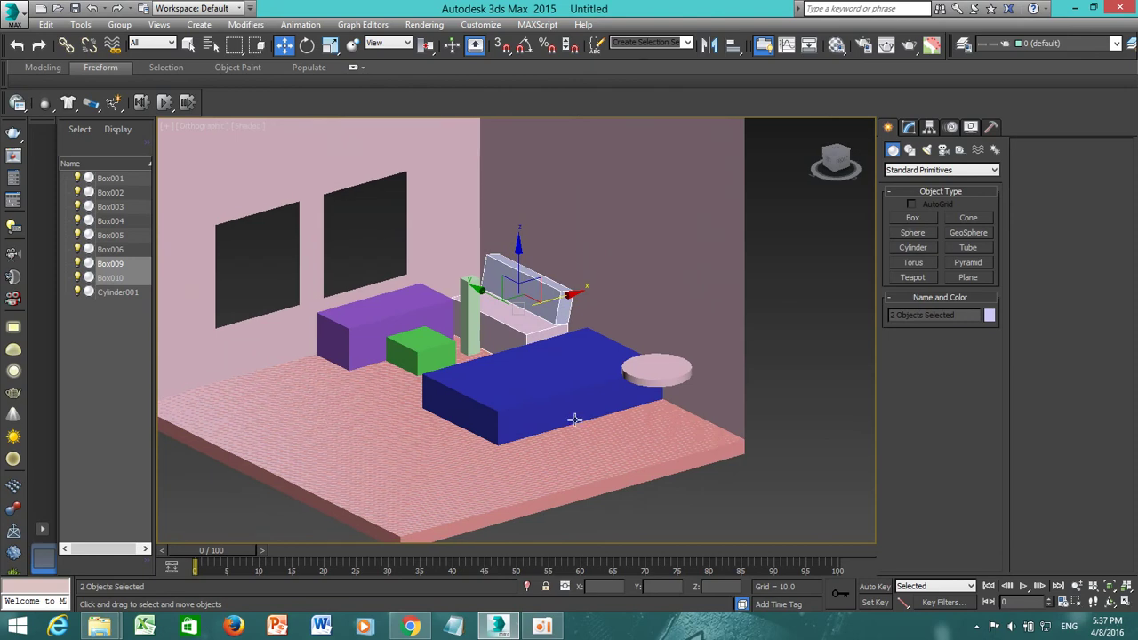
click(813, 125)
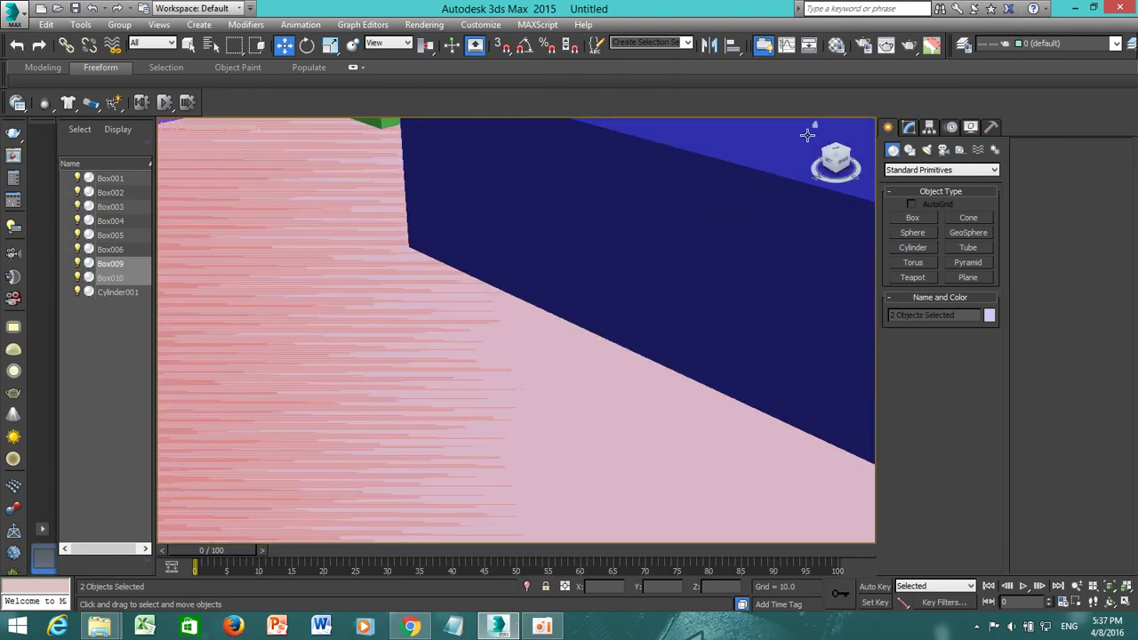
scroll(669, 293, down, 6)
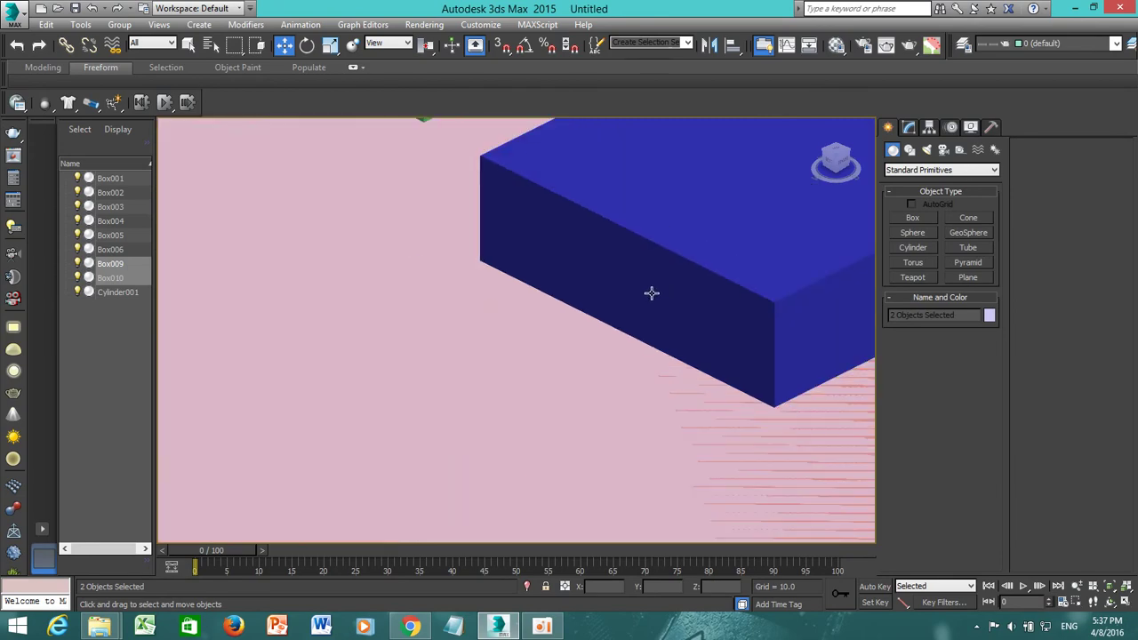